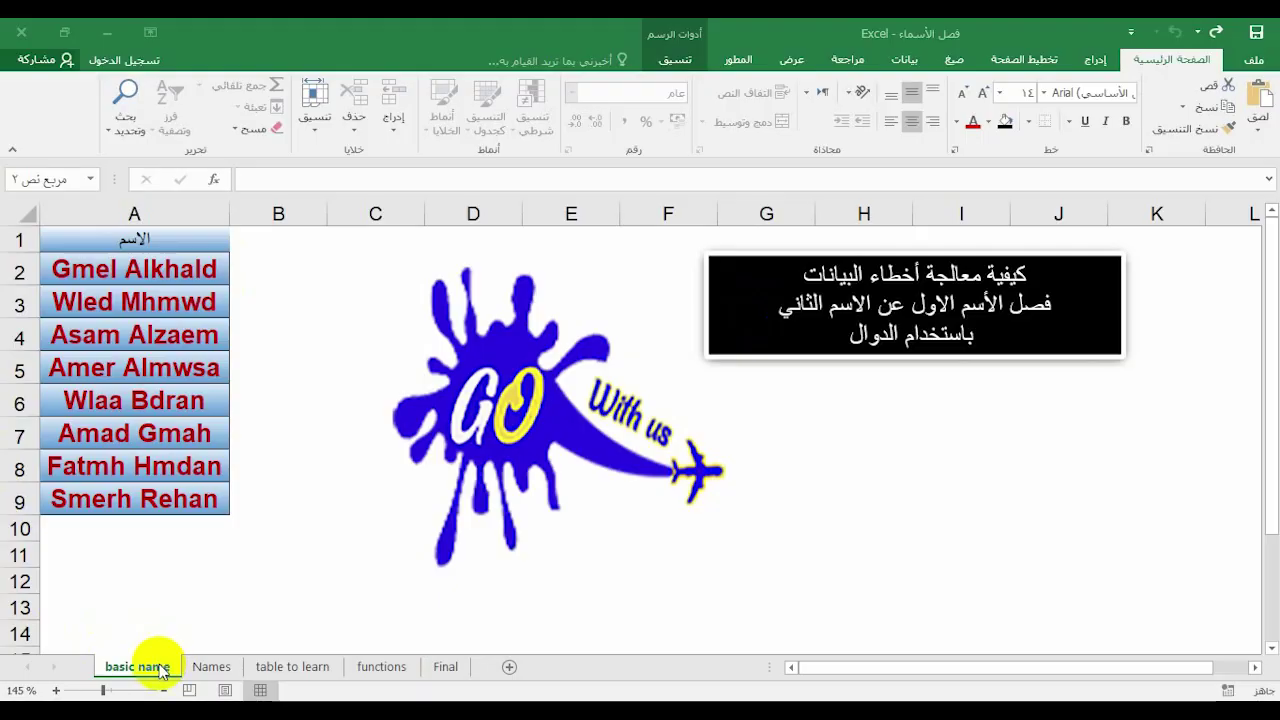
Inspect the names in A2:A9 on the starting sheet, briefly opening A2 for editing
left_click(152, 283)
left_click_drag(152, 283, 109, 494)
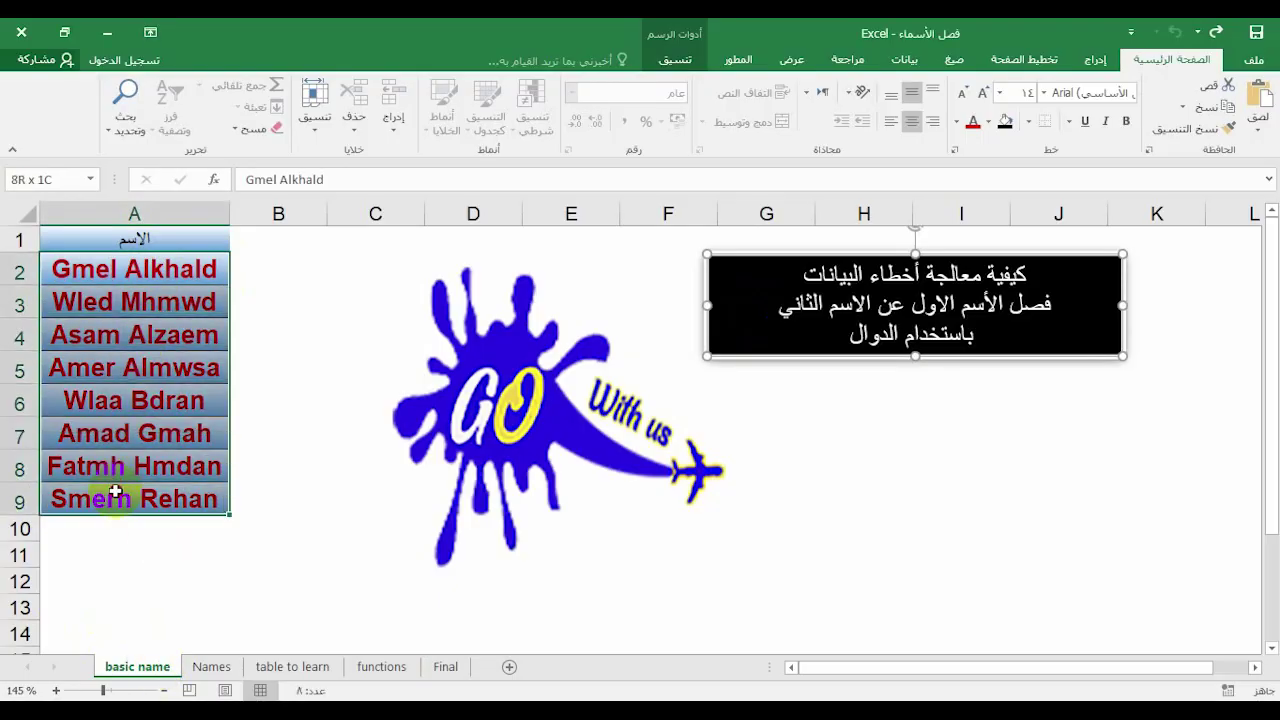
left_click(91, 269)
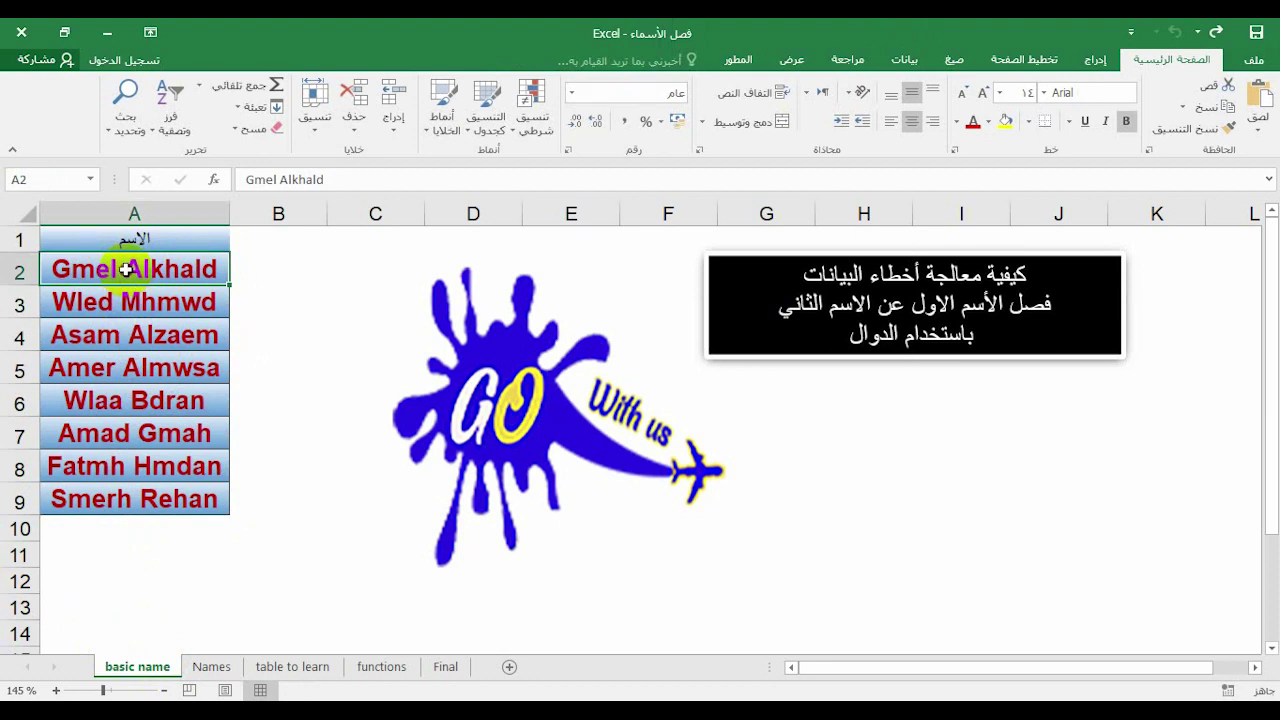
double_click(125, 269)
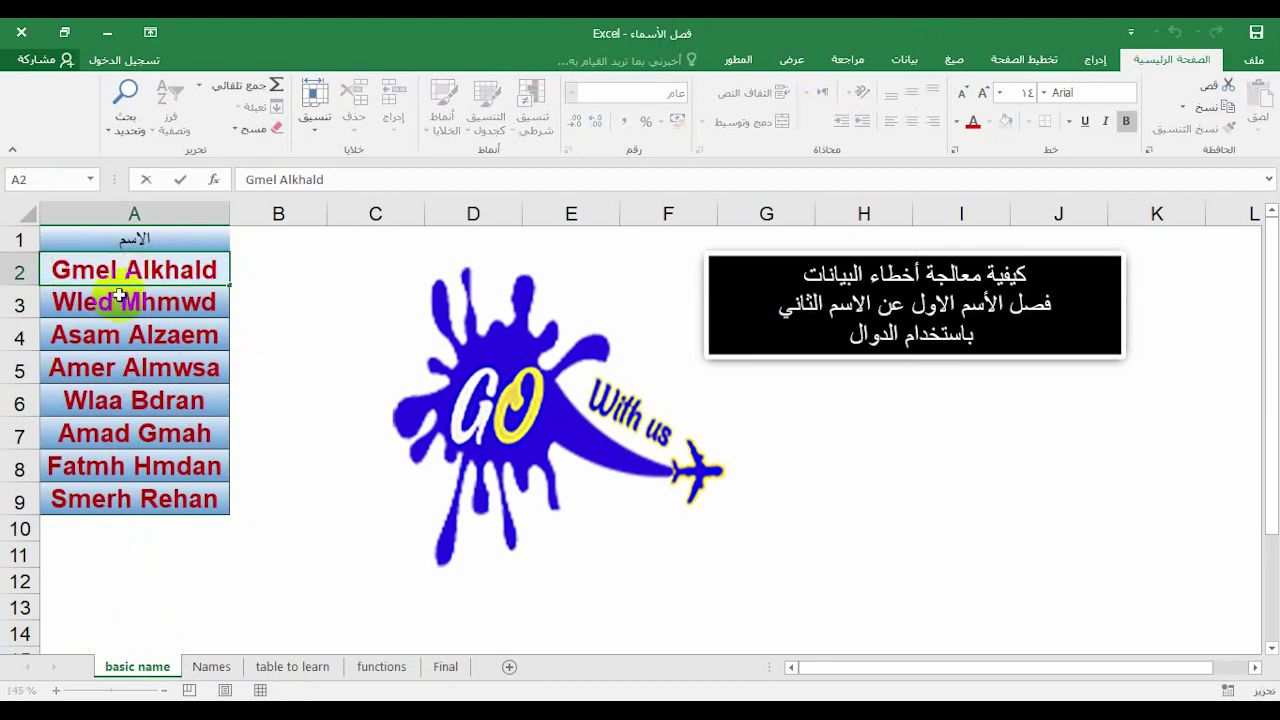
left_click(112, 292)
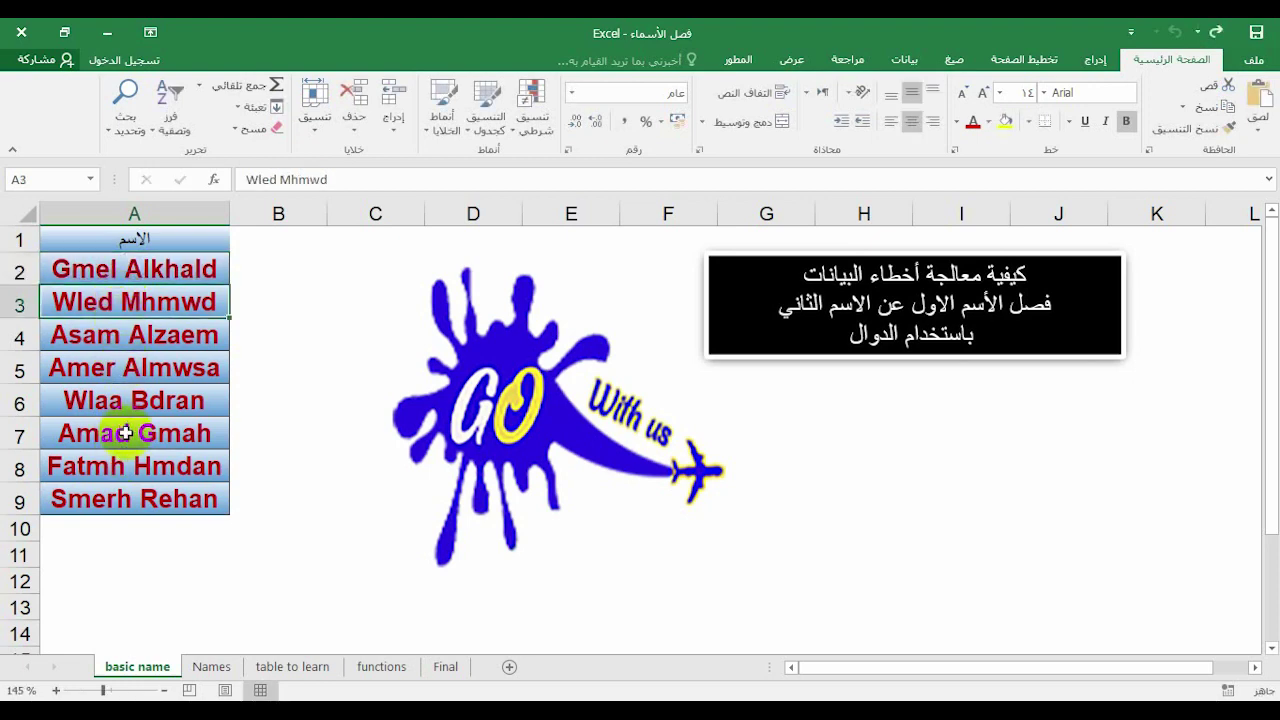
On the Names sheet, select the run-together names from A2 down to A9
left_click(200, 666)
left_click_drag(105, 268, 104, 495)
left_click(266, 340)
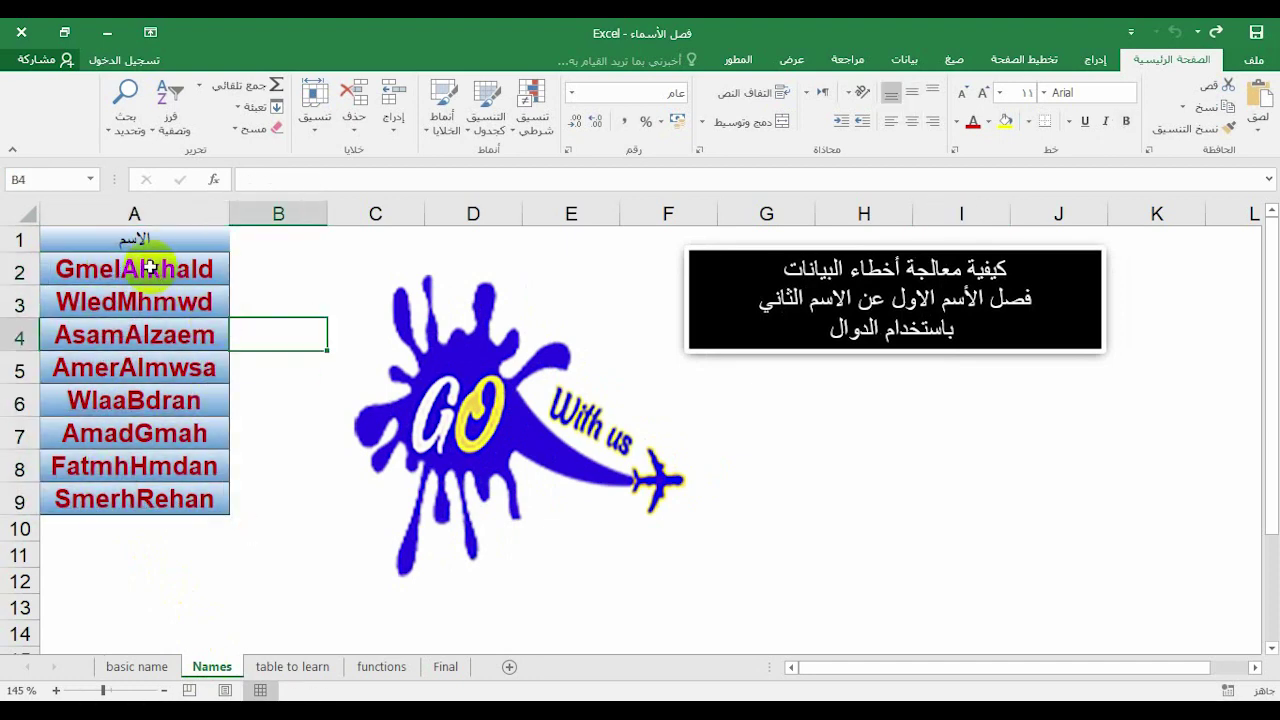
Try adding spaces to the names in A2–A5, undo the edits, and reselect A2:A9
double_click(121, 269)
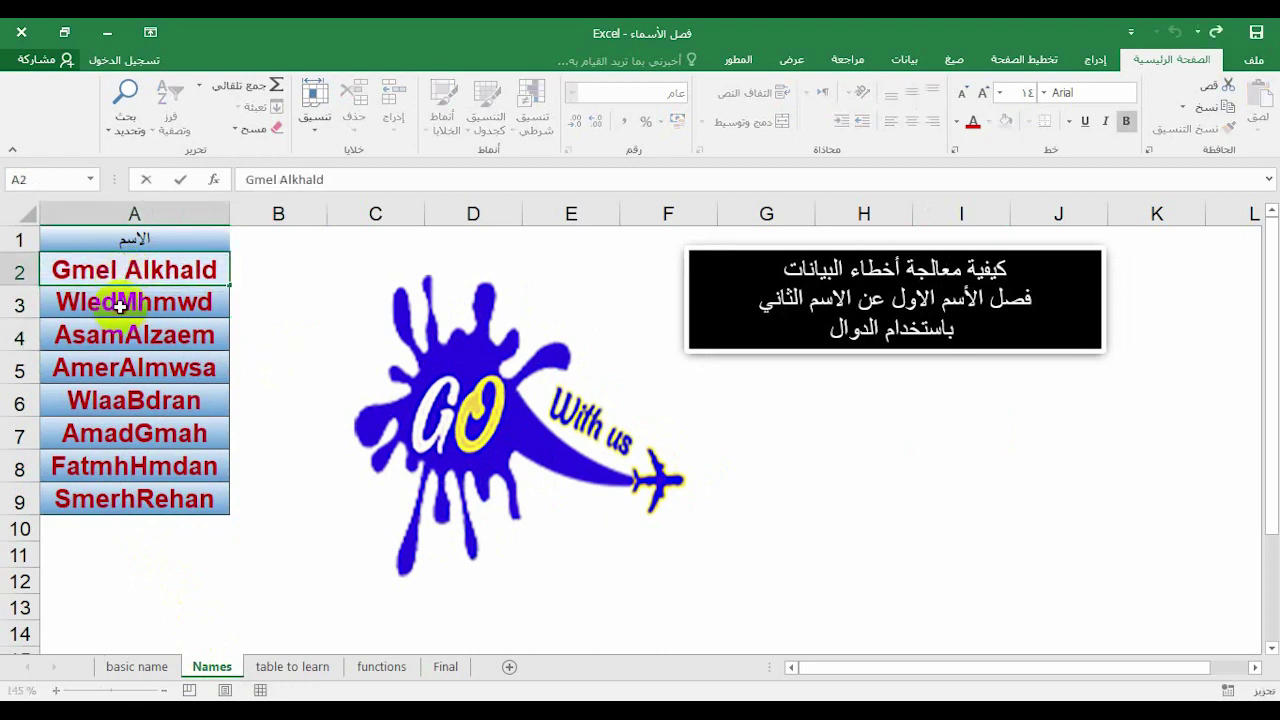
double_click(119, 304)
double_click(123, 339)
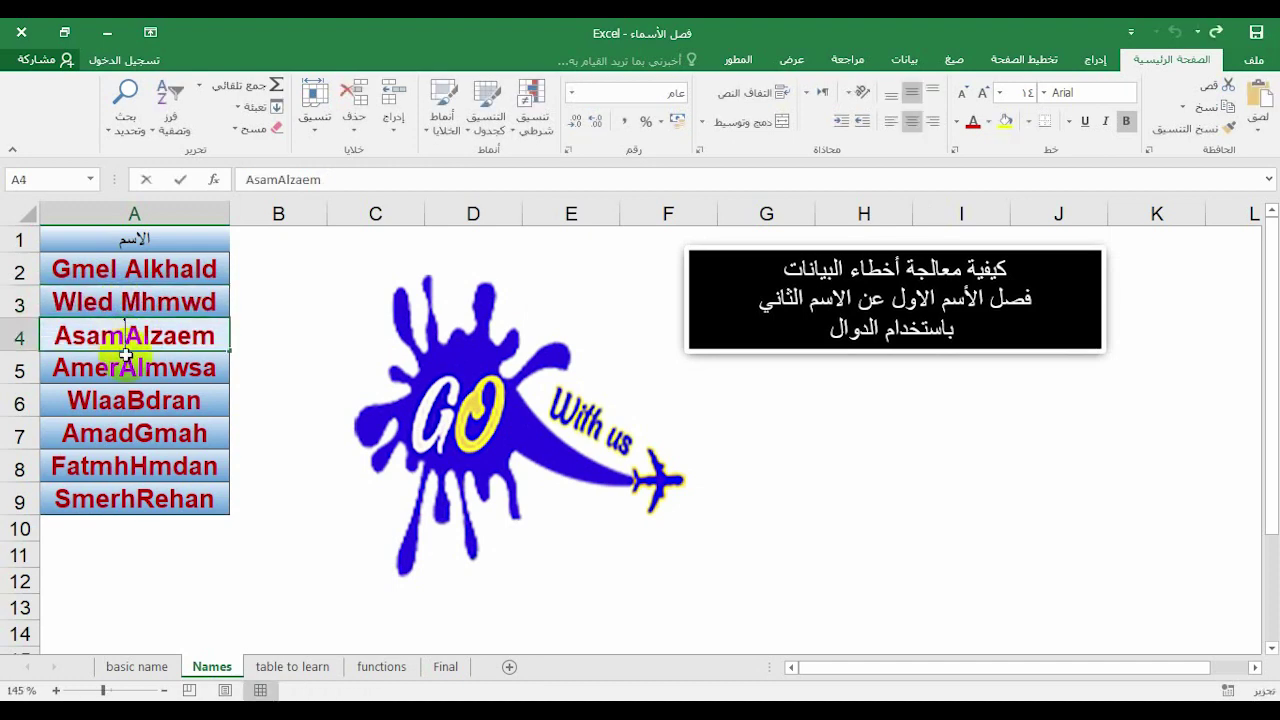
double_click(117, 371)
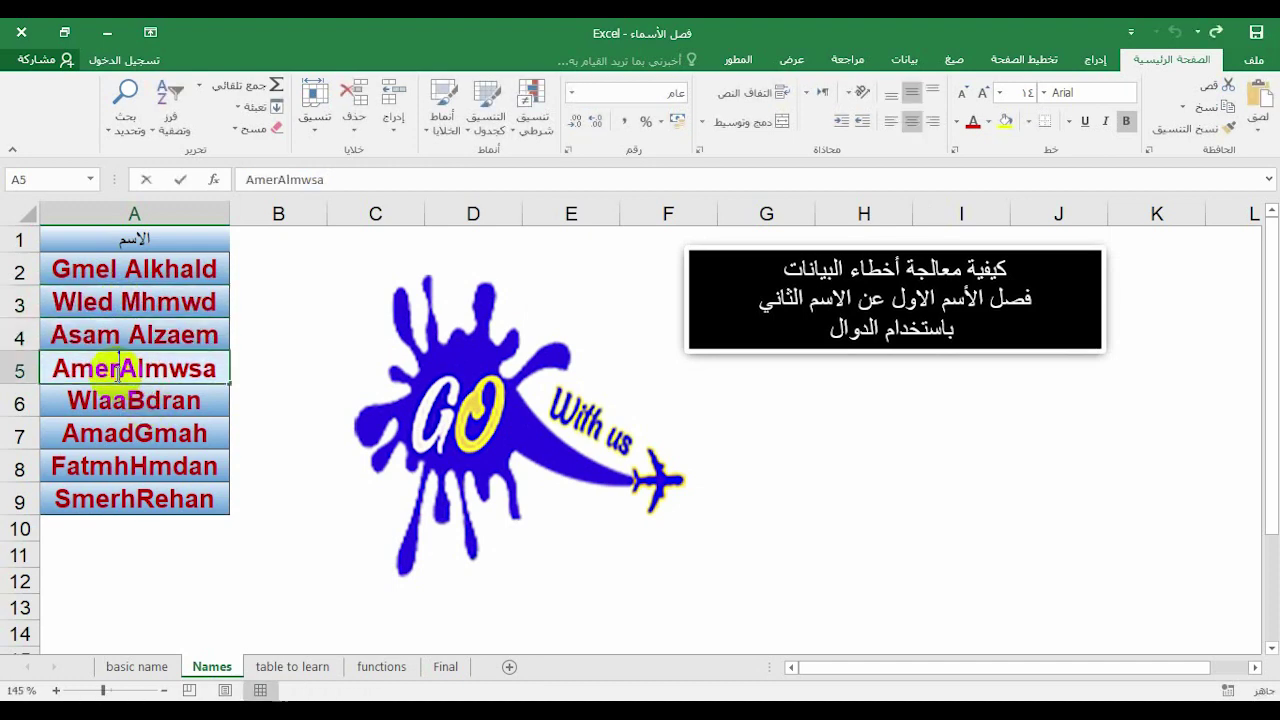
left_click(152, 420)
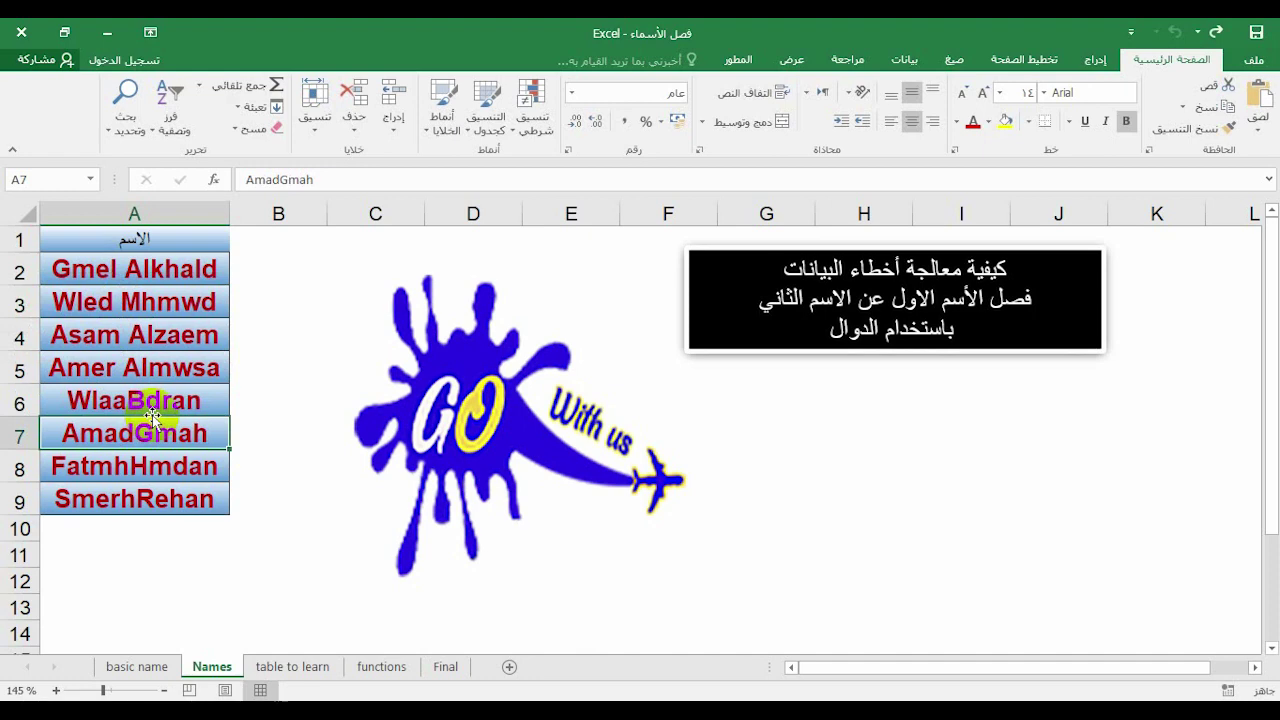
key("ctrl+z")
key("ctrl+z")
key("ctrl+z")
key("ctrl+z")
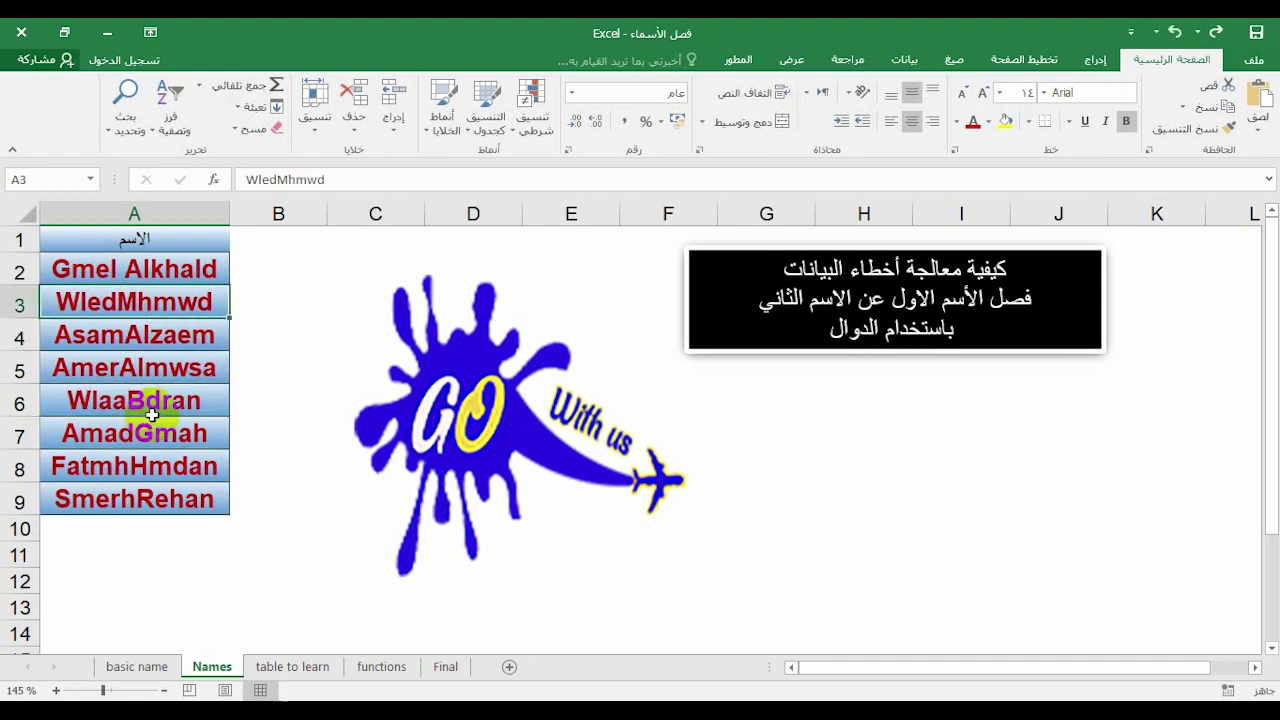
left_click_drag(172, 271, 160, 498)
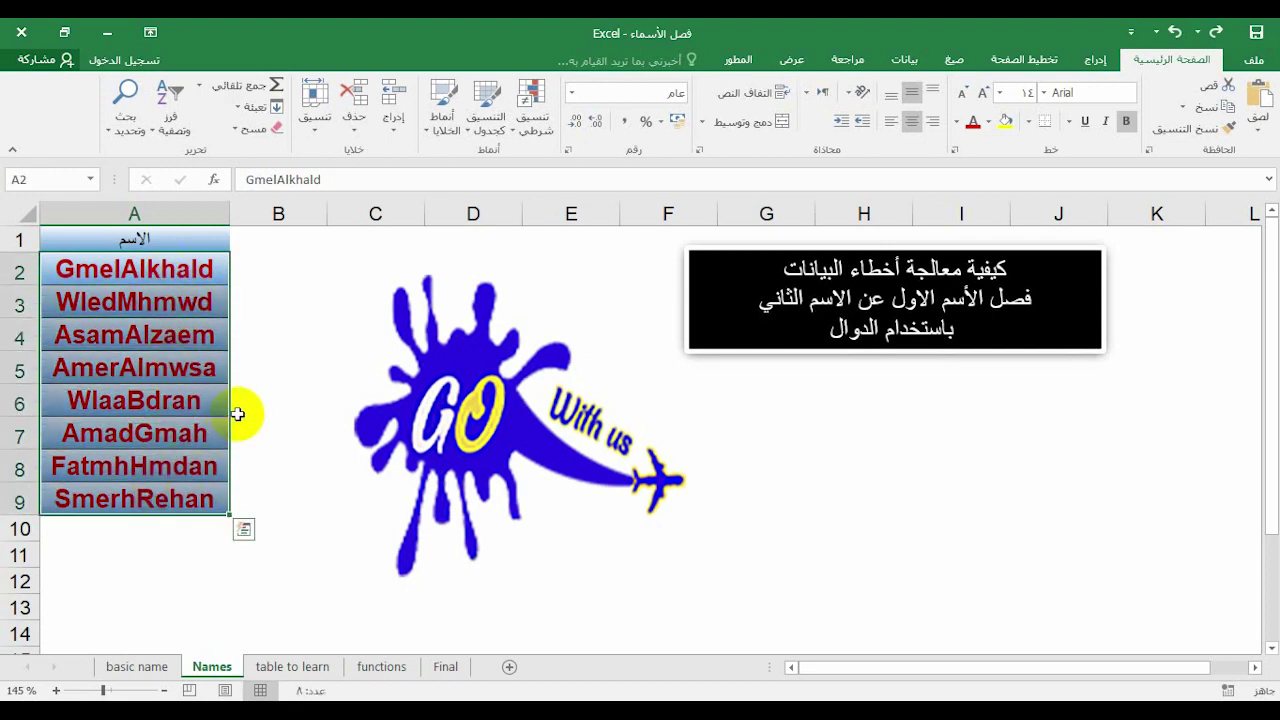
Paste the eight joined names into A2 of the Final table, permanently accepting the row-insert warning
left_click(446, 666)
left_click(88, 251)
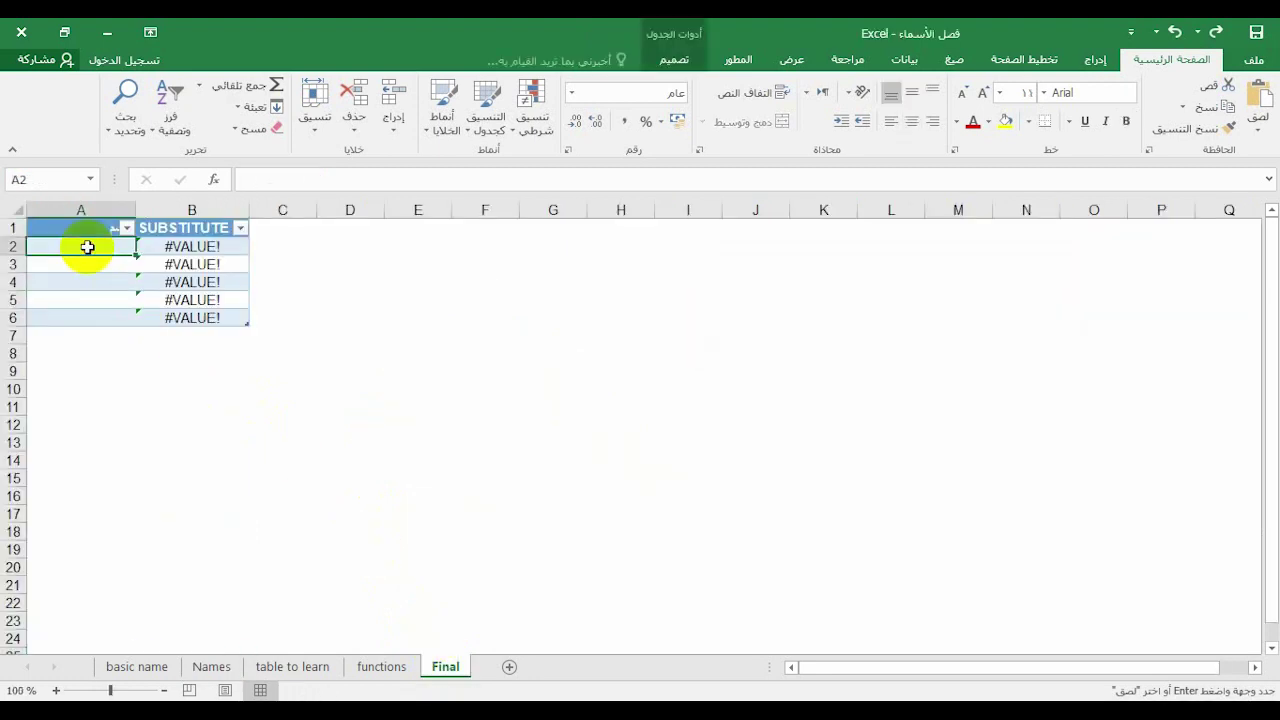
key("ctrl+v")
left_click(716, 368)
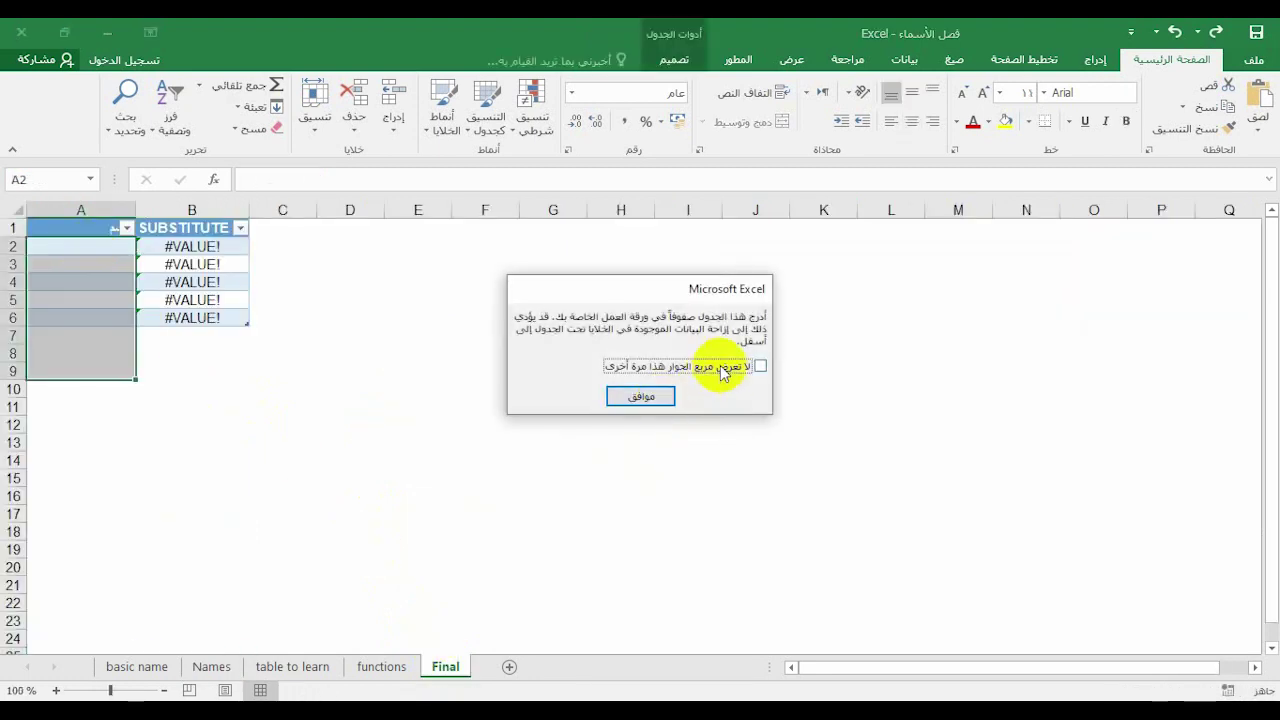
left_click(660, 402)
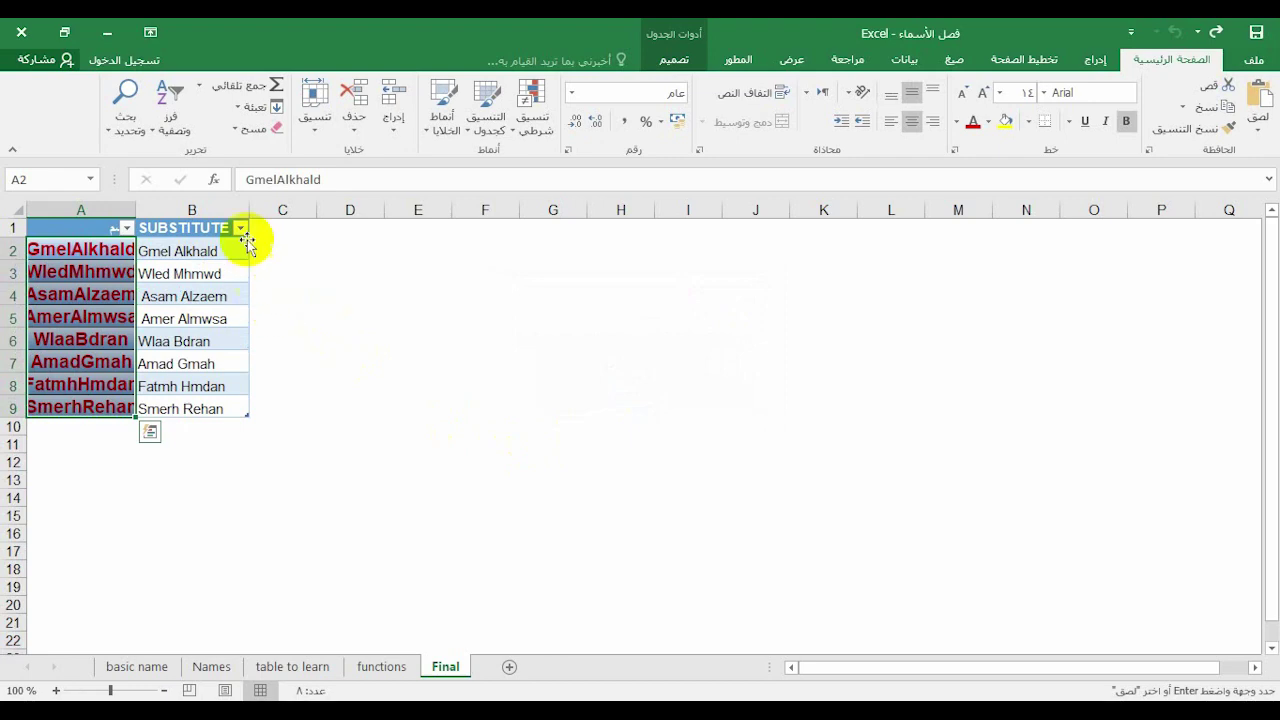
Review the spaced SUBSTITUTE results, then return to the Names sheet
scroll(170, 274, "up", 4)
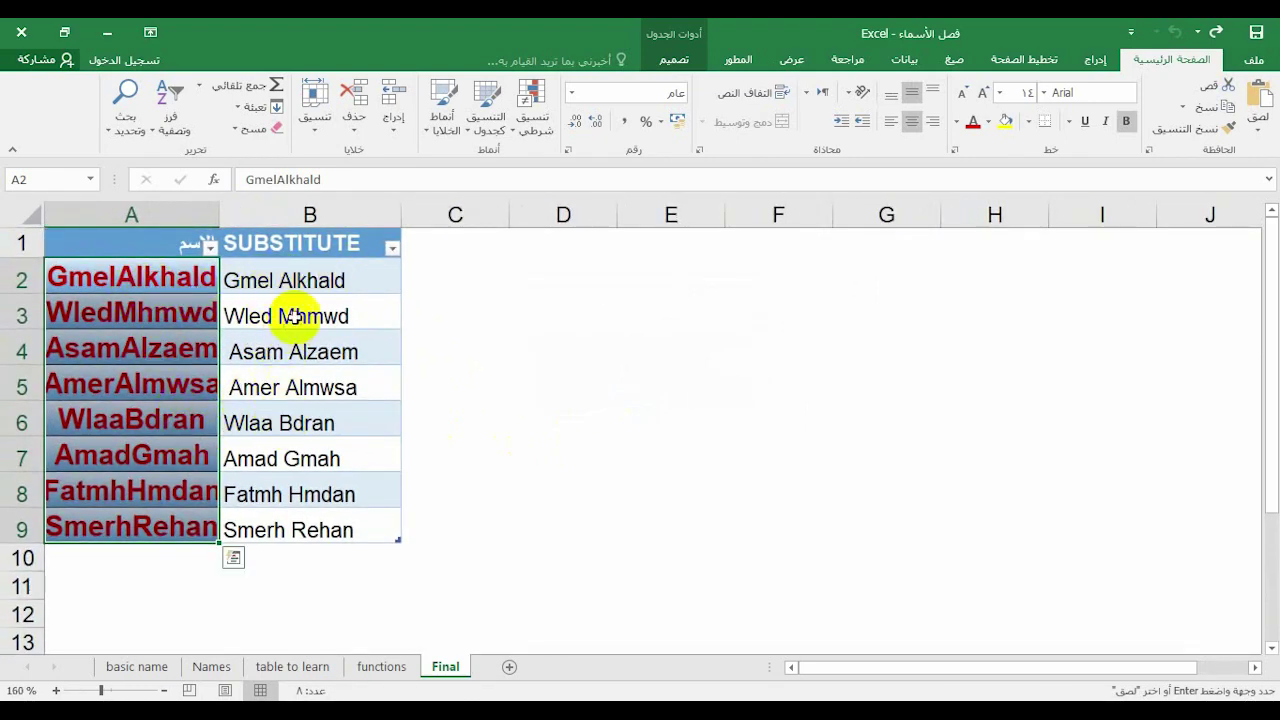
key("Escape")
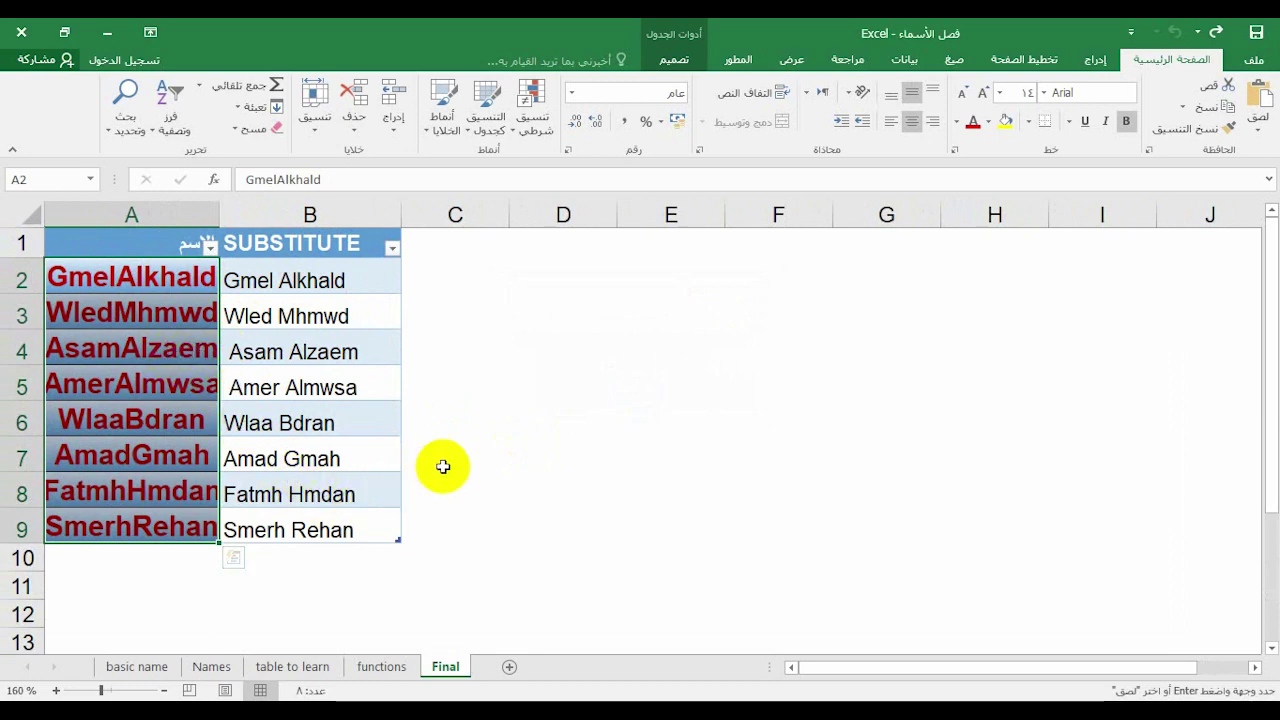
left_click(211, 666)
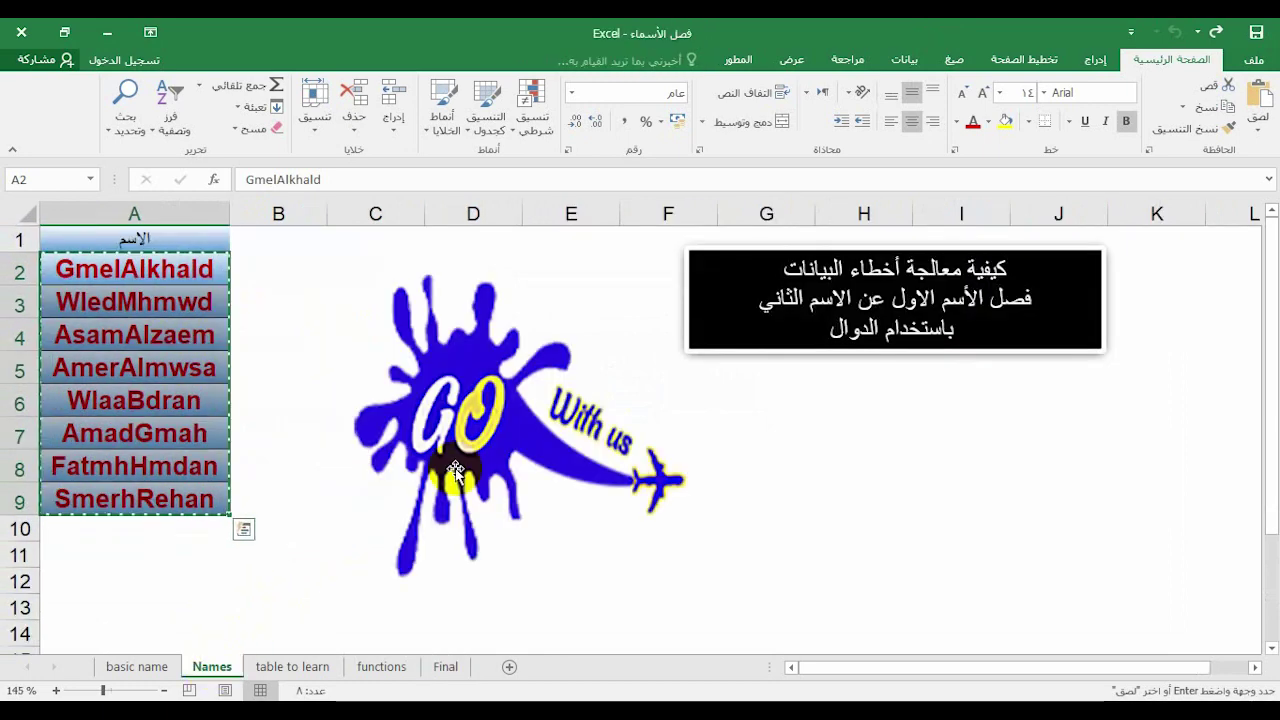
left_click(289, 666)
left_click(296, 475)
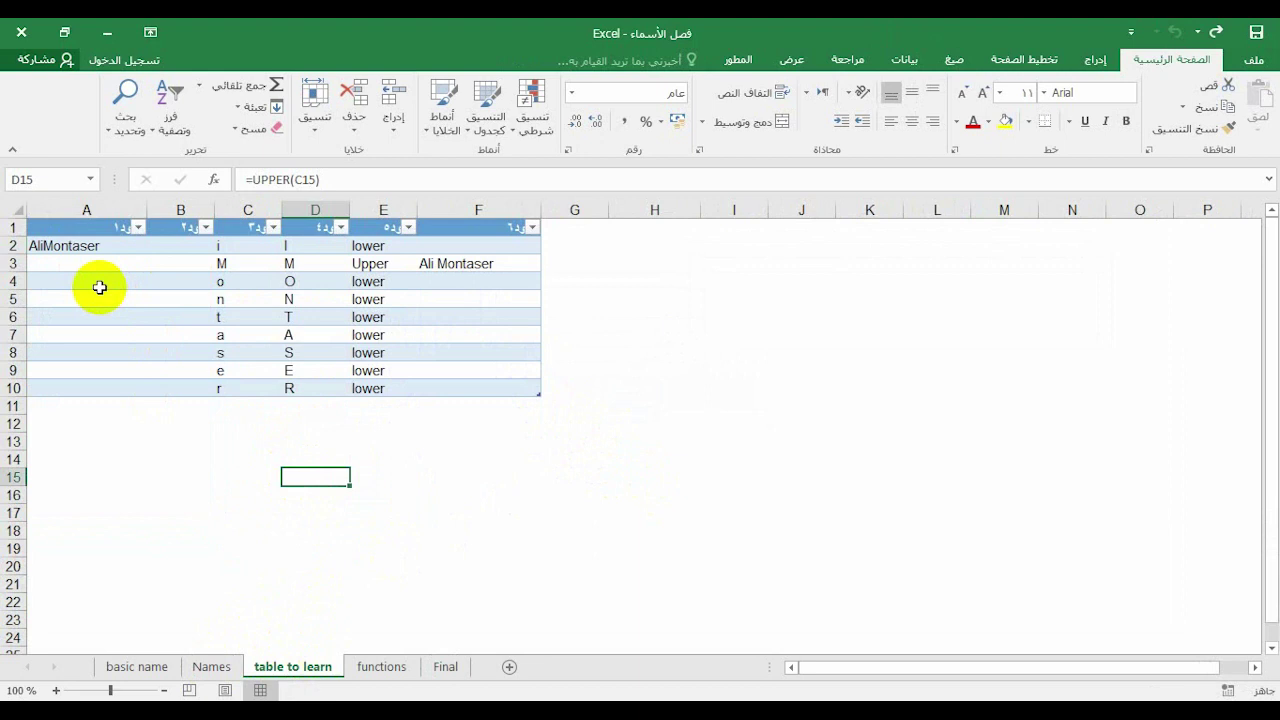
left_click(91, 248)
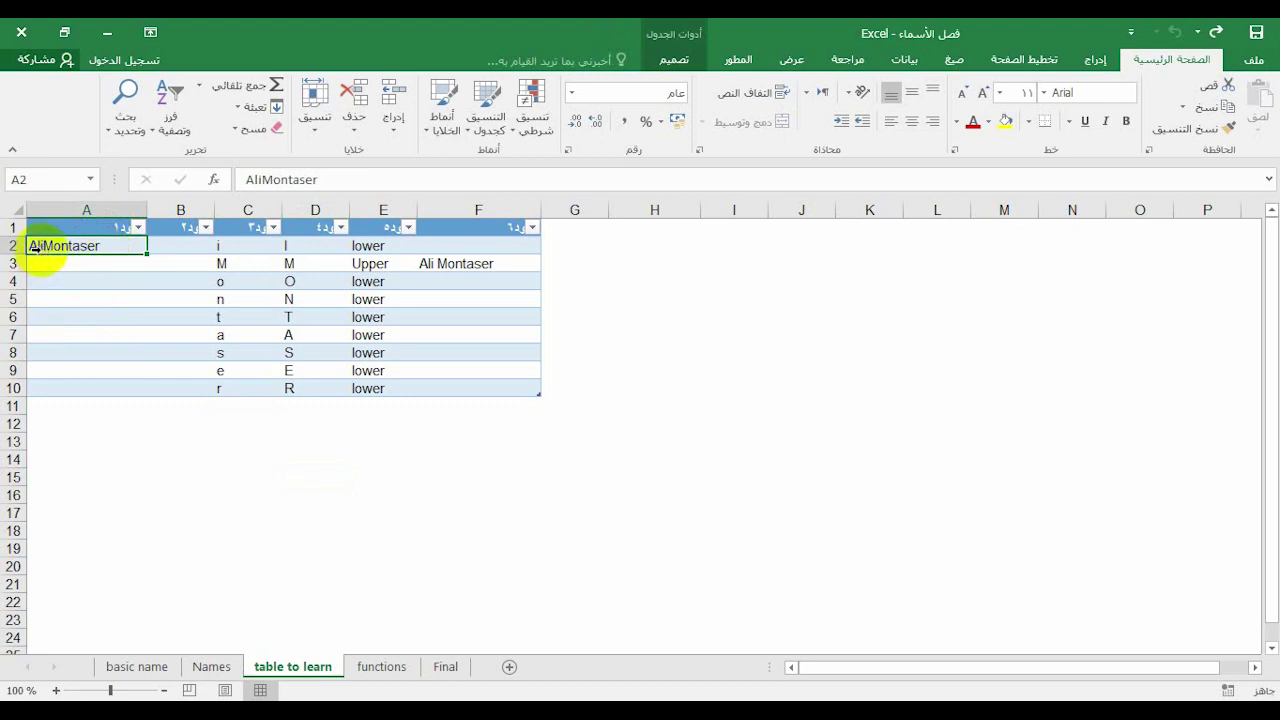
left_click(48, 246)
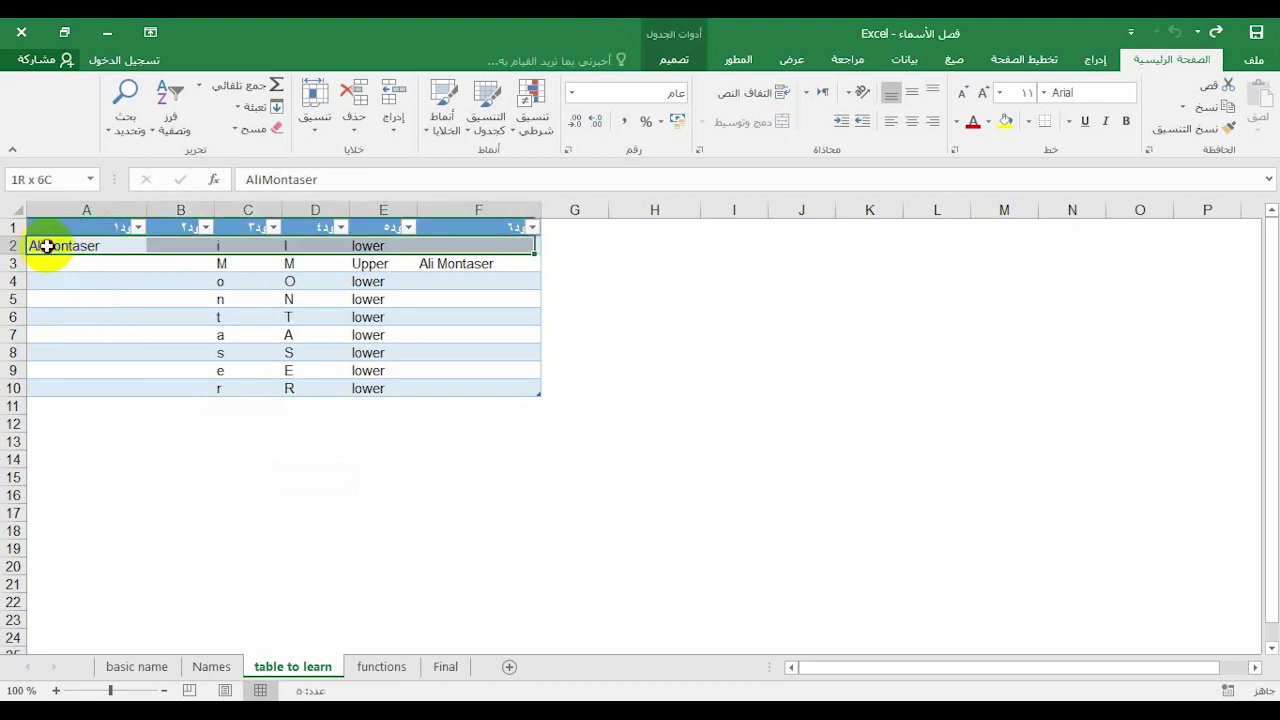
left_click(47, 279)
left_click(42, 247)
left_click(264, 179)
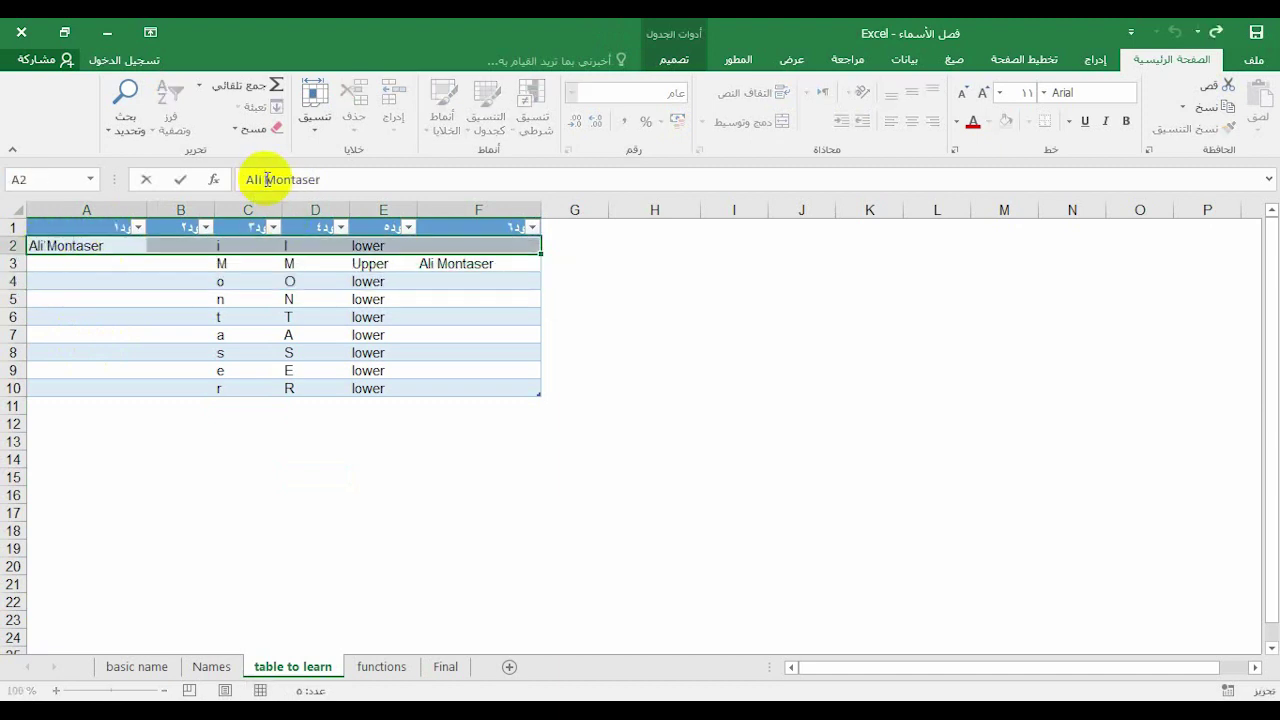
key("Return")
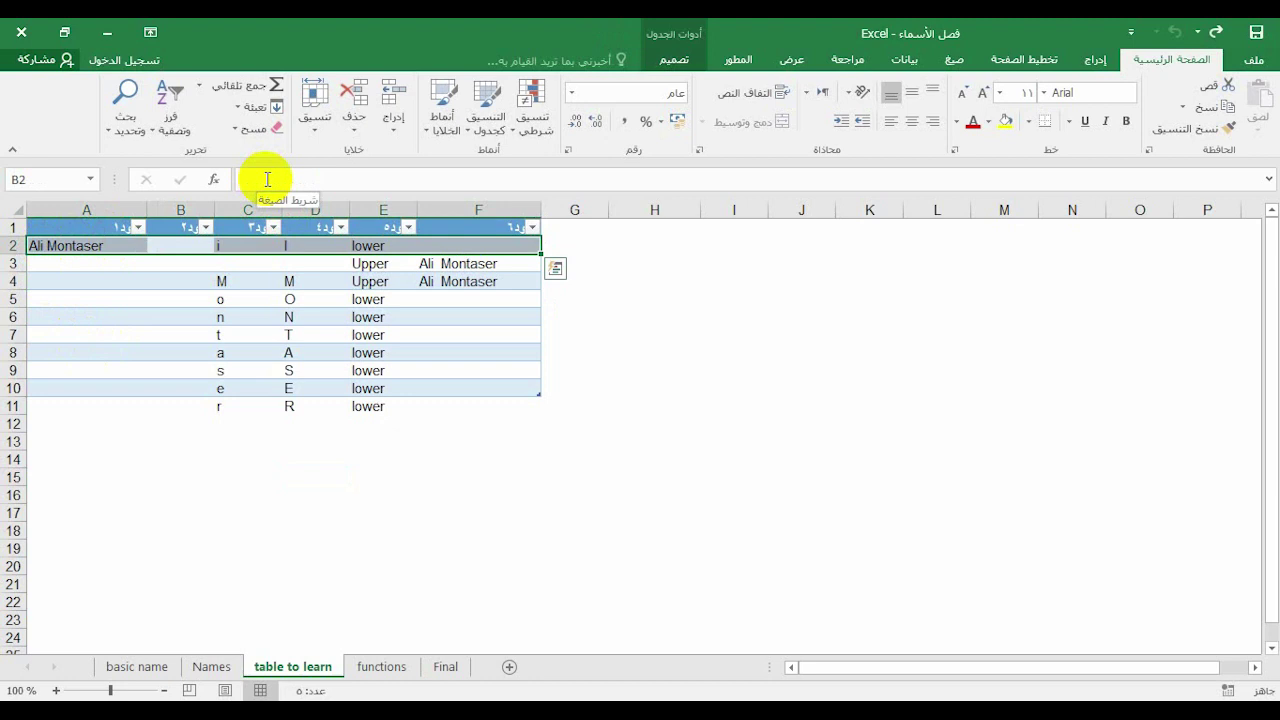
key("ctrl+z")
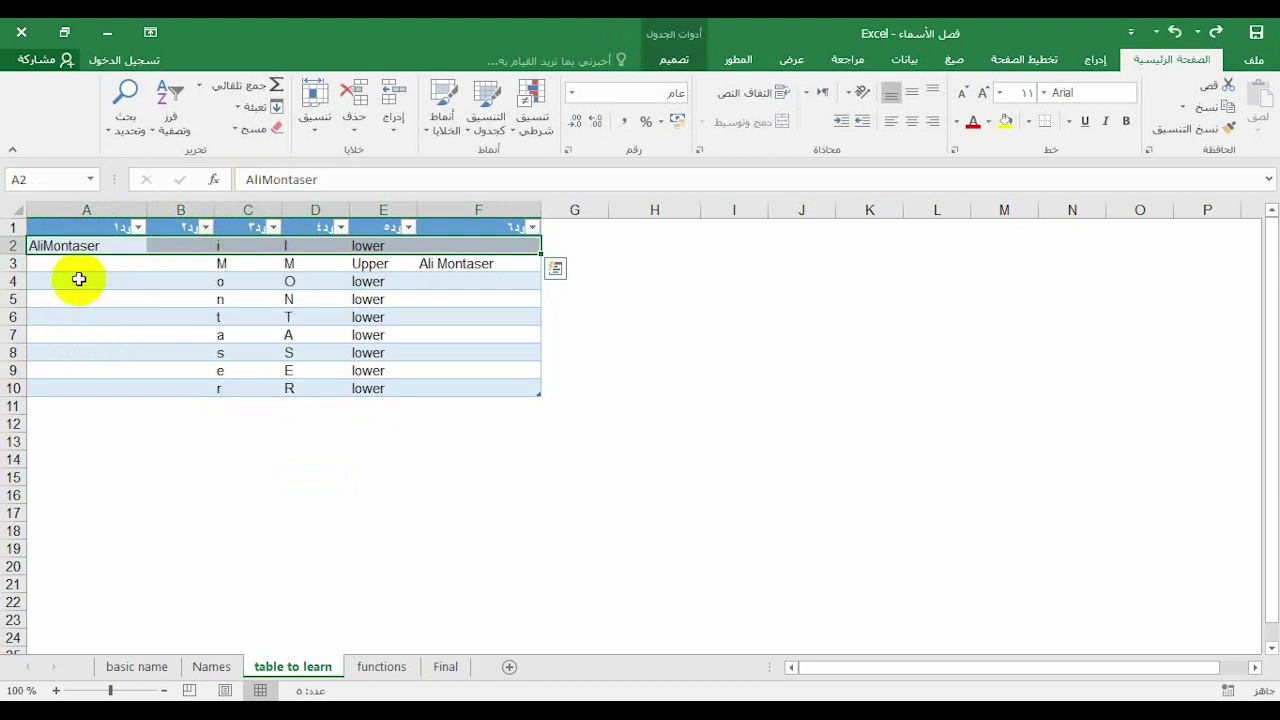
left_click(79, 279)
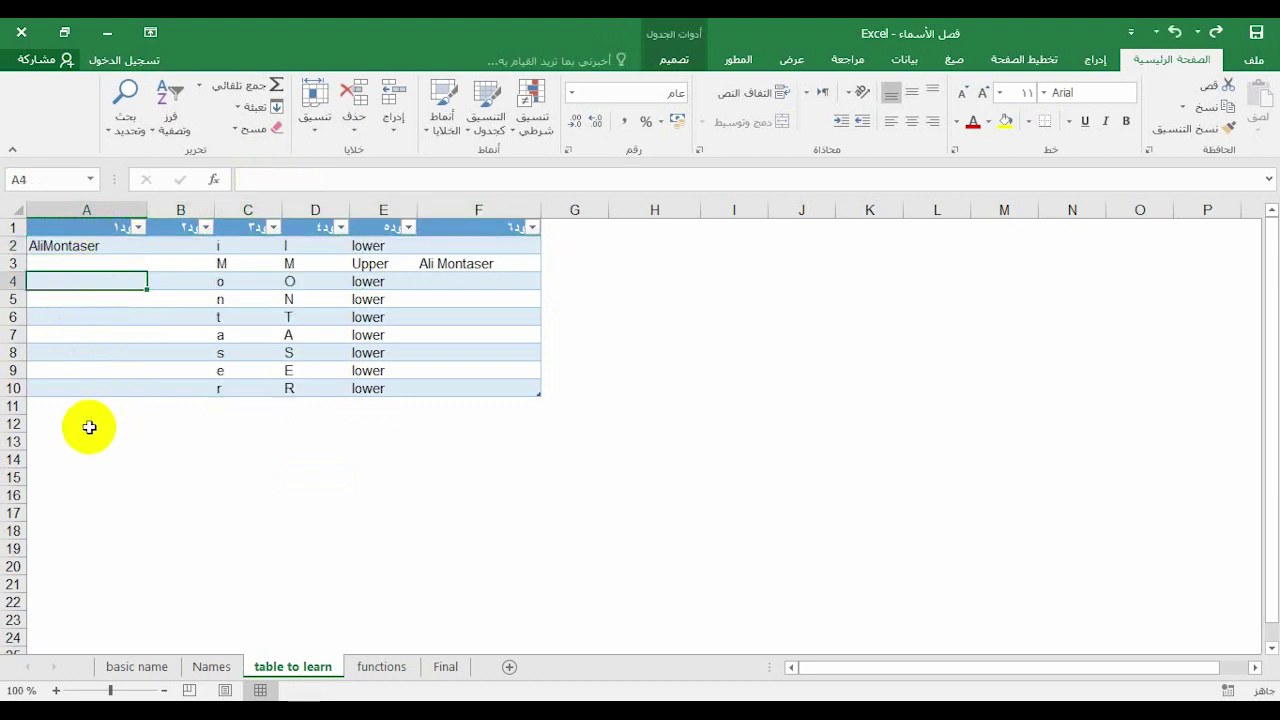
left_click(80, 476)
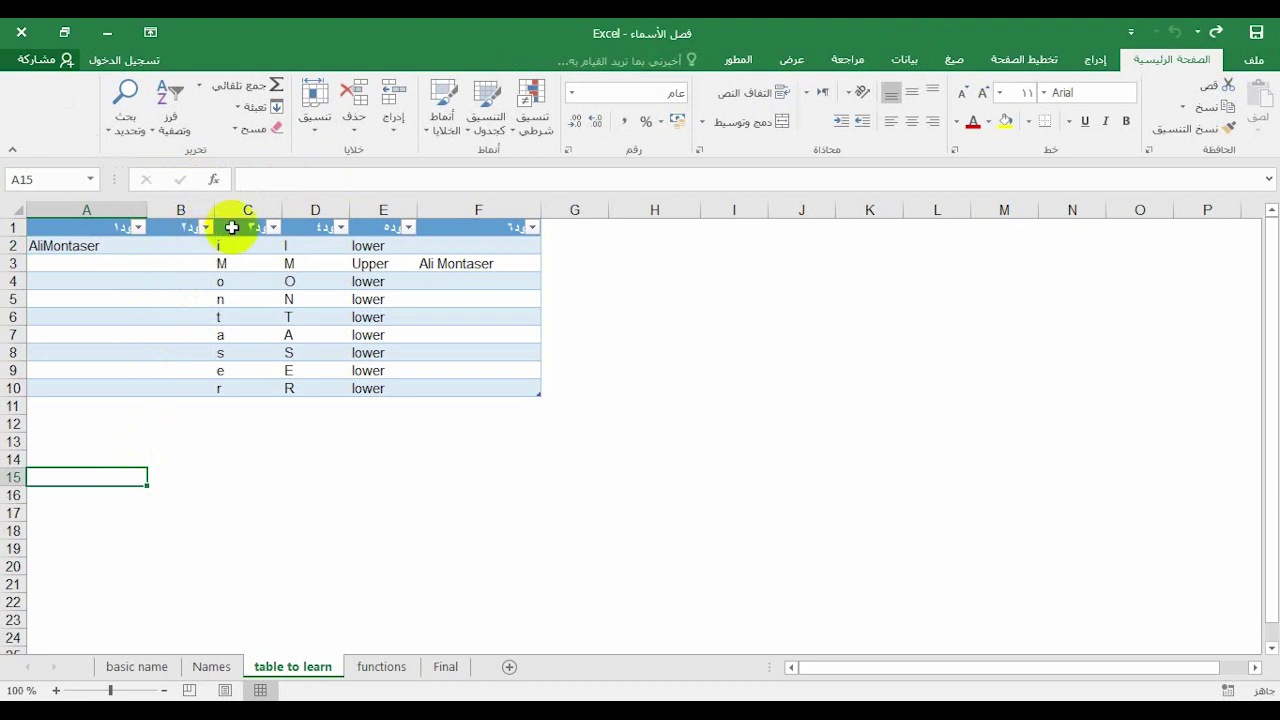
left_click(229, 224)
left_click(229, 247)
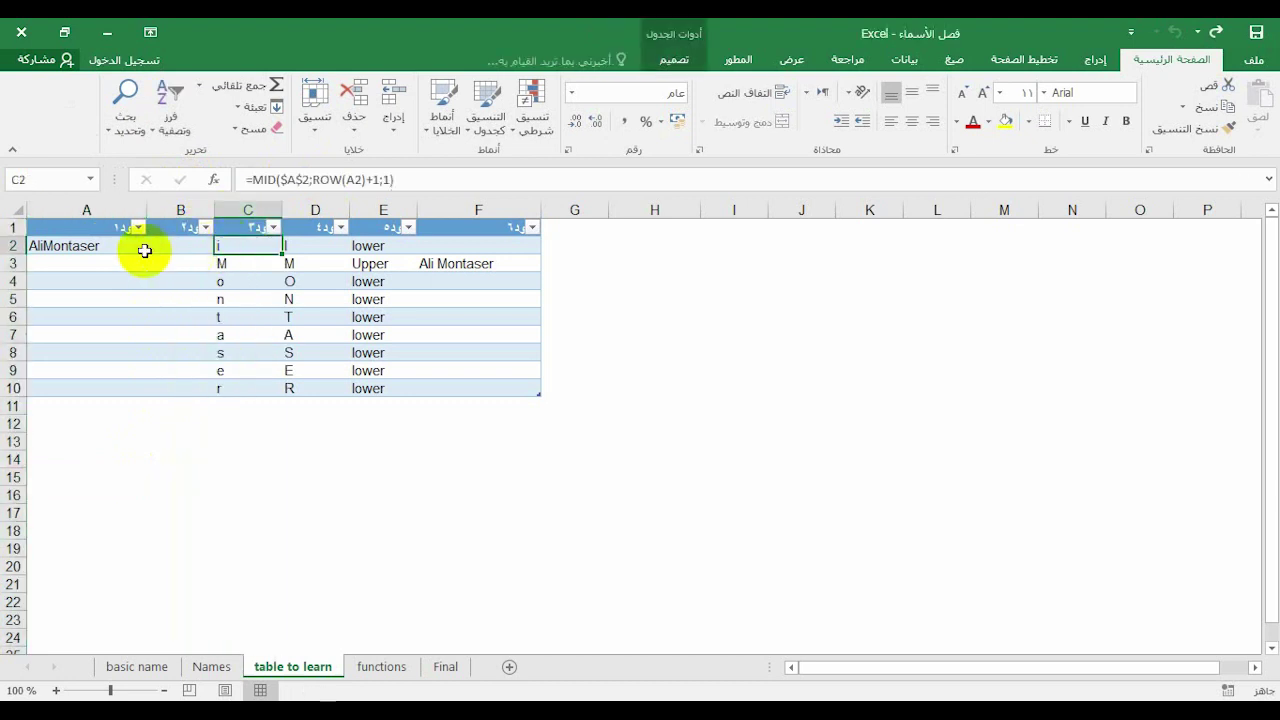
left_click(237, 266)
left_click(226, 282)
left_click(223, 300)
left_click(221, 316)
left_click(225, 335)
left_click(223, 352)
left_click(226, 370)
left_click(223, 388)
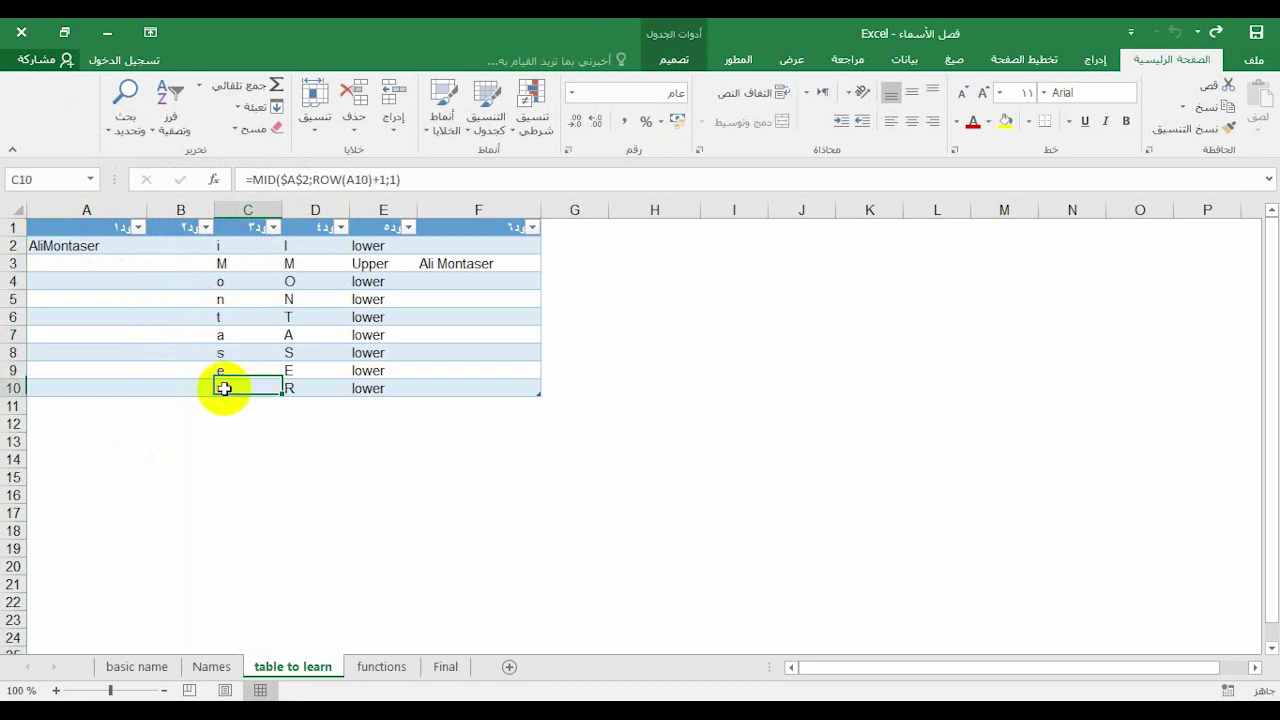
left_click(311, 208)
left_click(296, 247)
left_click(238, 245)
left_click(286, 245)
left_click(252, 245)
left_click(288, 243)
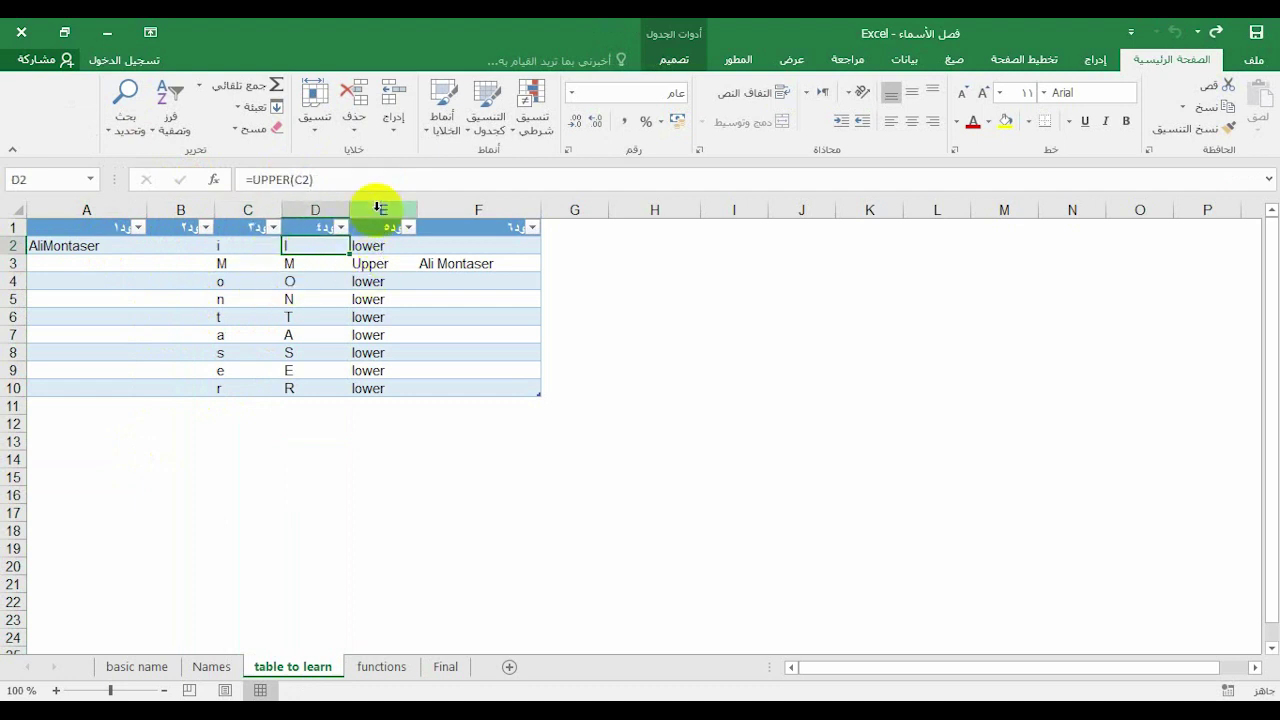
left_click(377, 208)
left_click(371, 245)
left_click(306, 245)
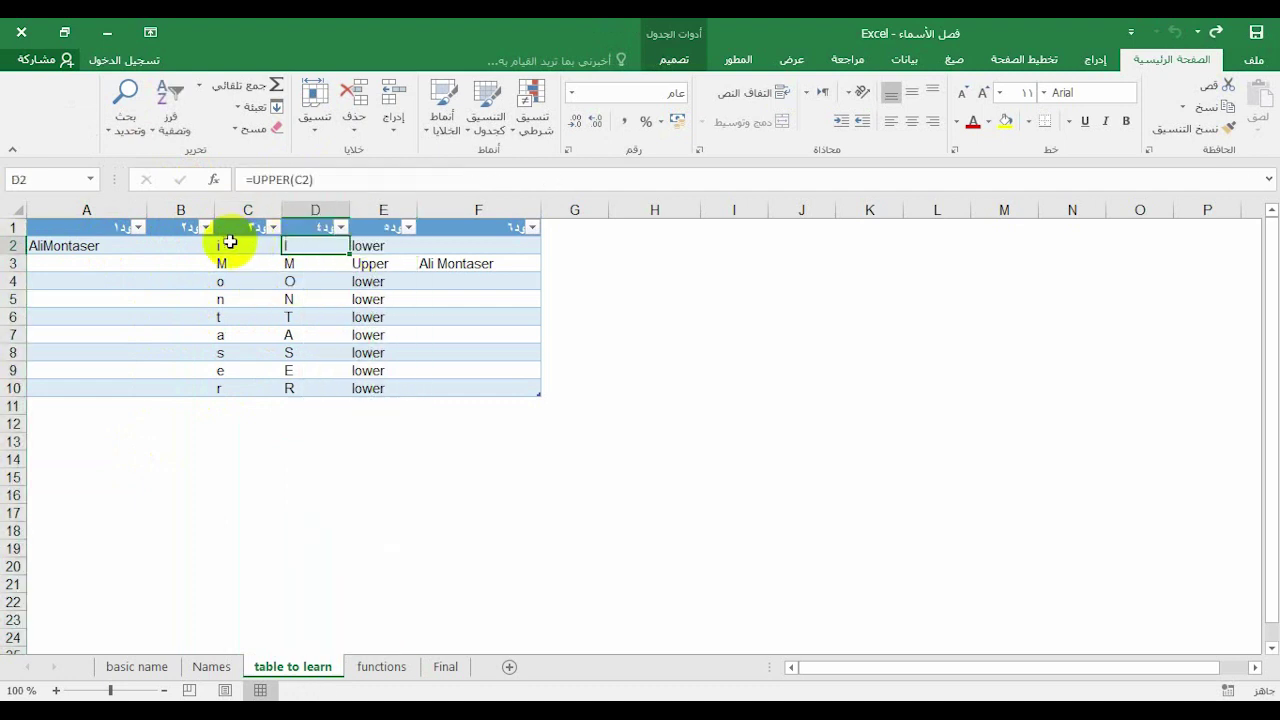
left_click(229, 245)
left_click(350, 246)
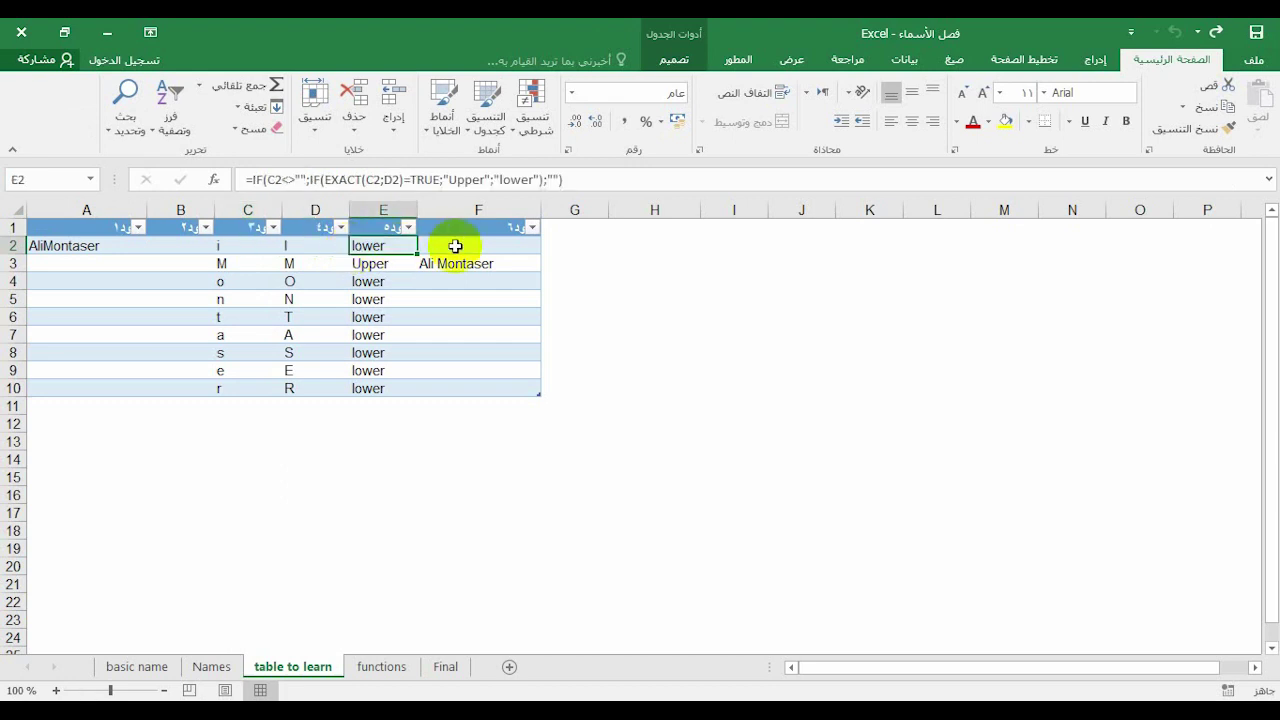
left_click(463, 211)
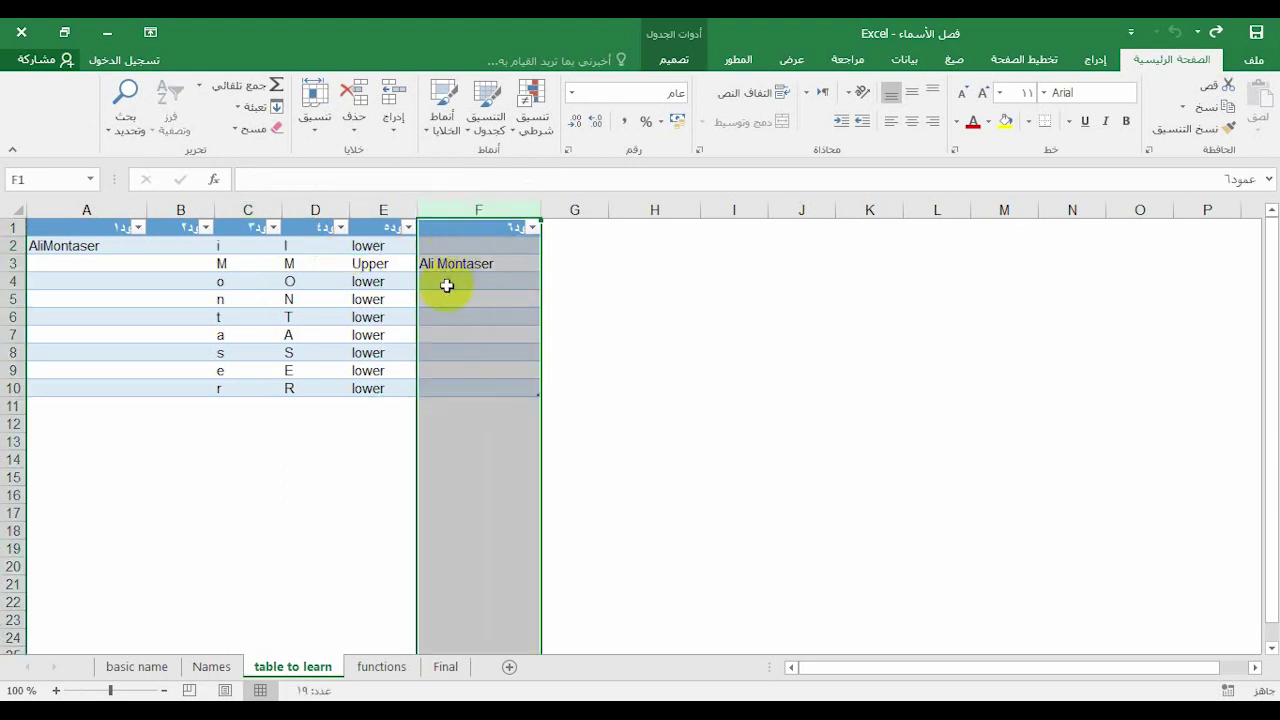
left_click(248, 530)
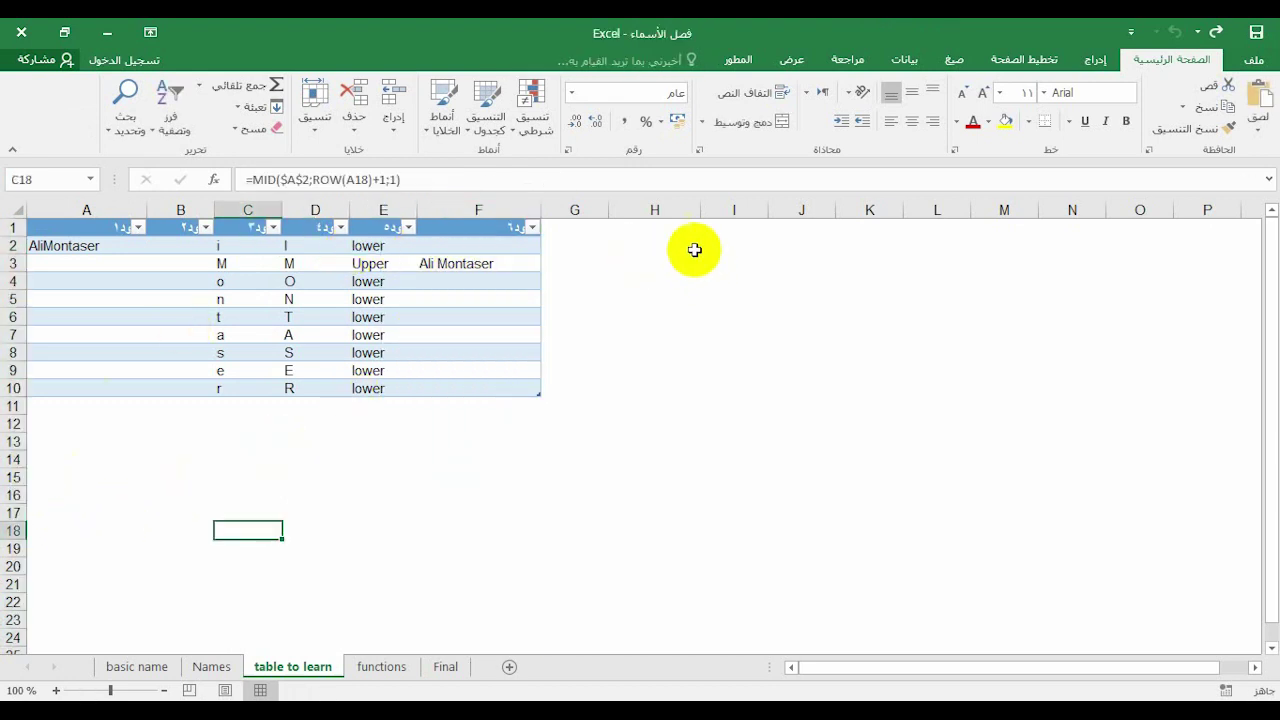
left_click(625, 240)
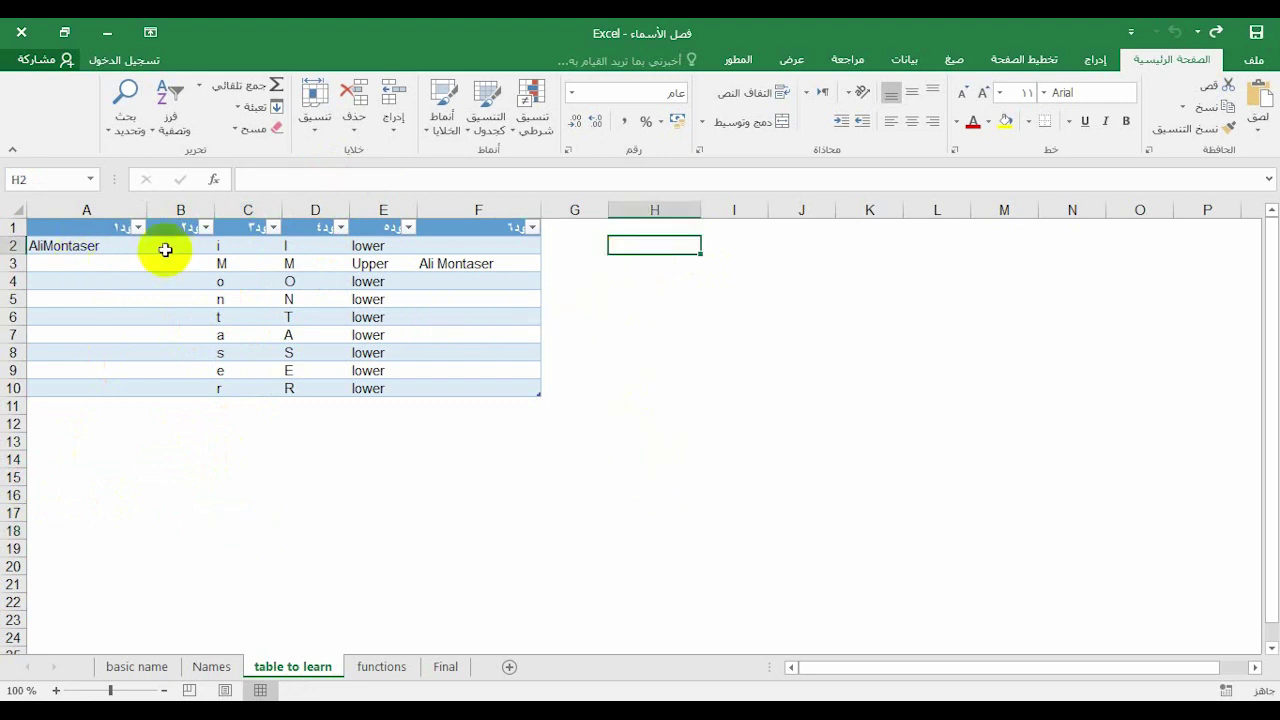
left_click(165, 250)
left_click(100, 243)
left_click(260, 178)
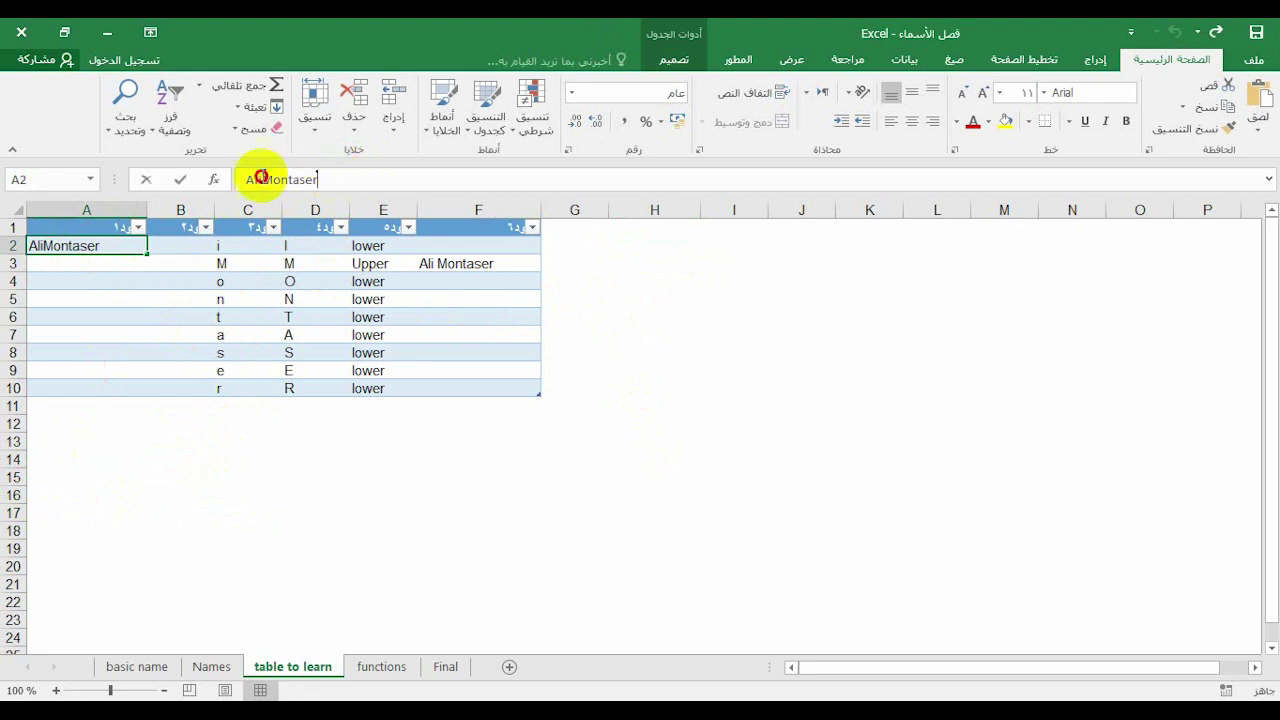
left_click(180, 179)
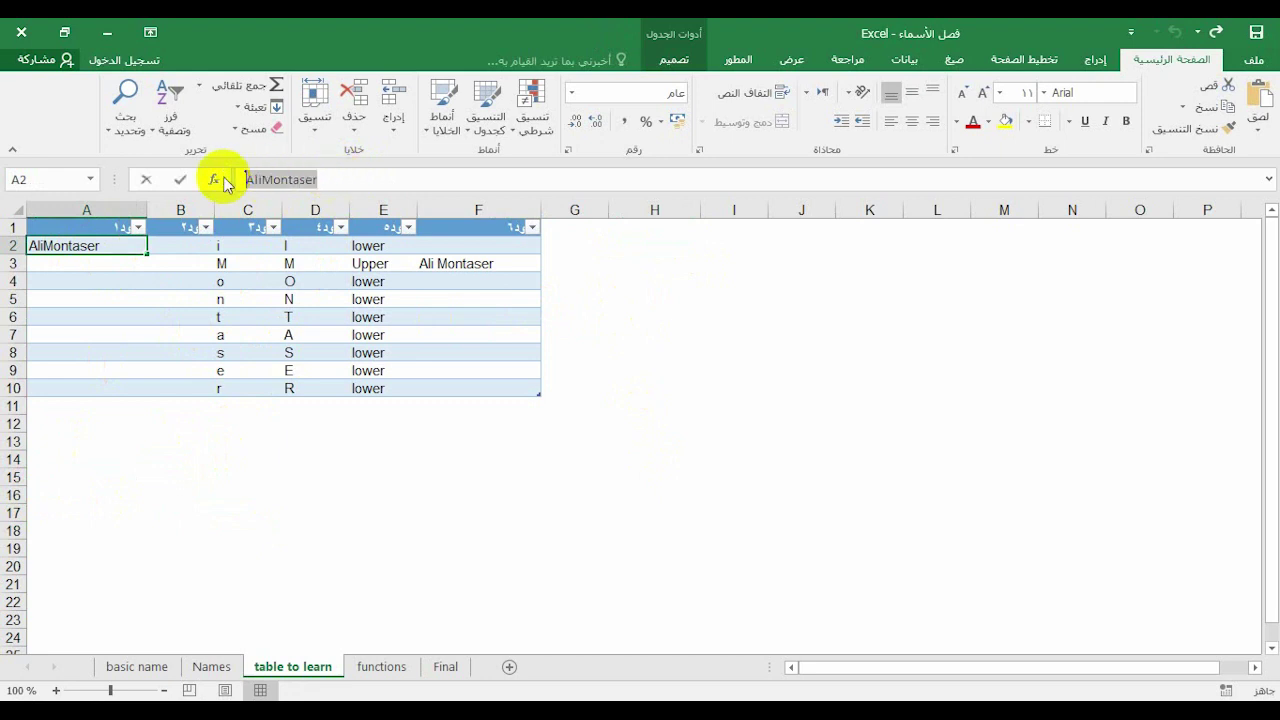
left_click(628, 244)
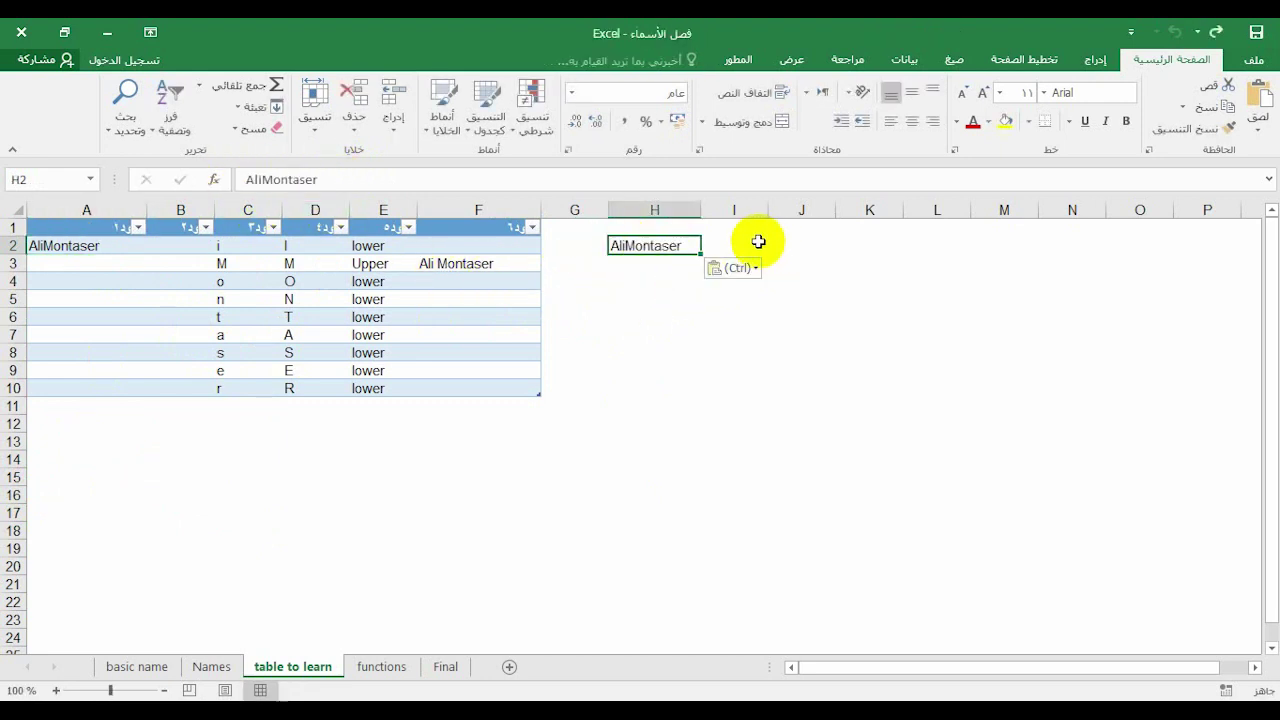
left_click(758, 241)
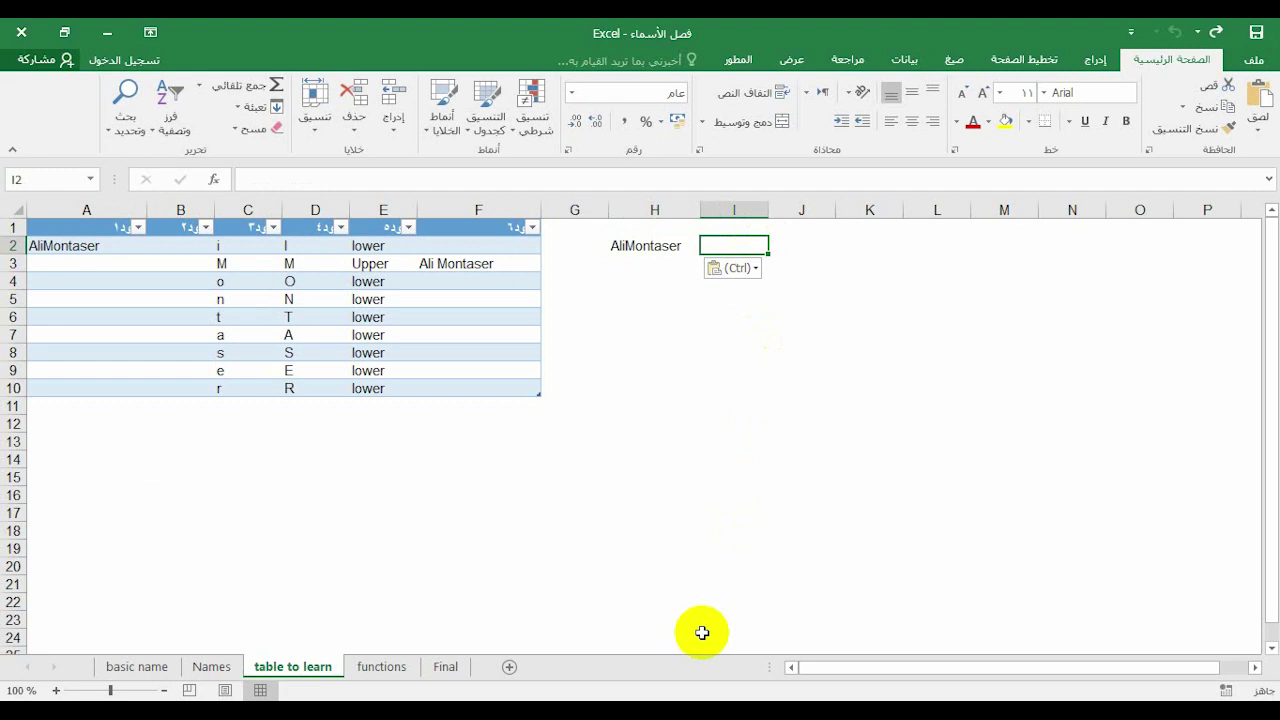
key("Up")
type("m")
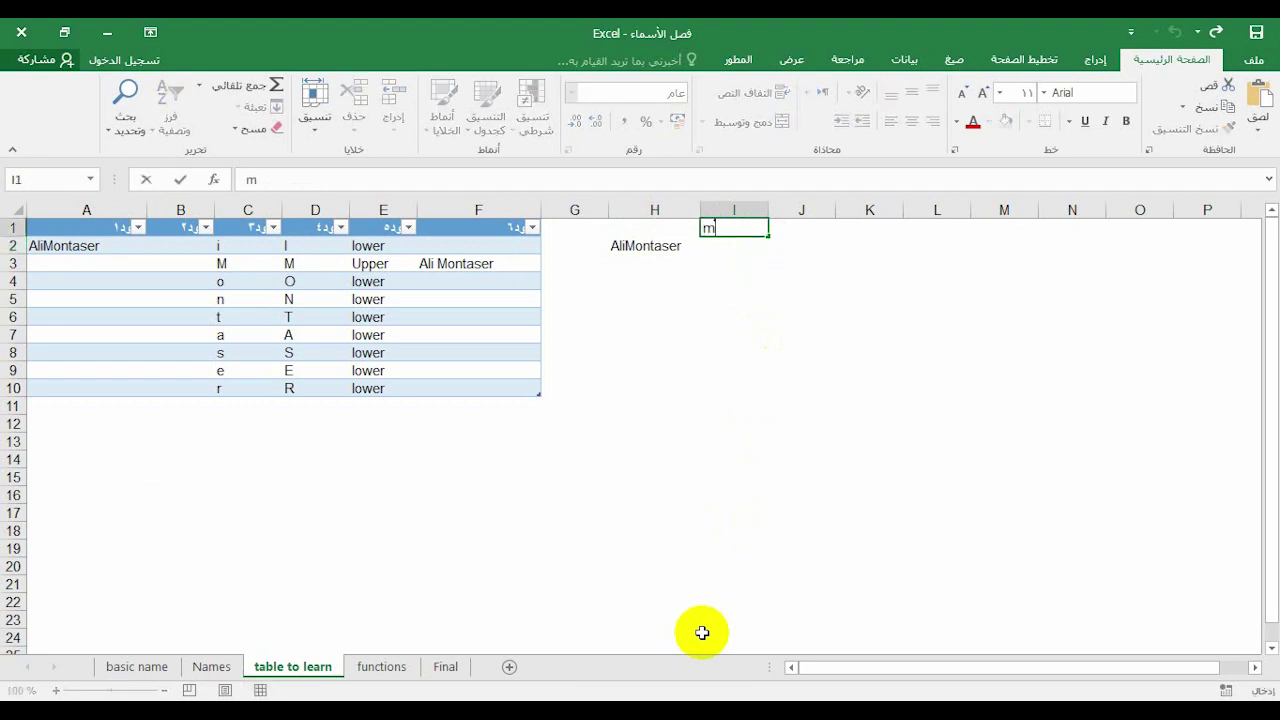
key("Return")
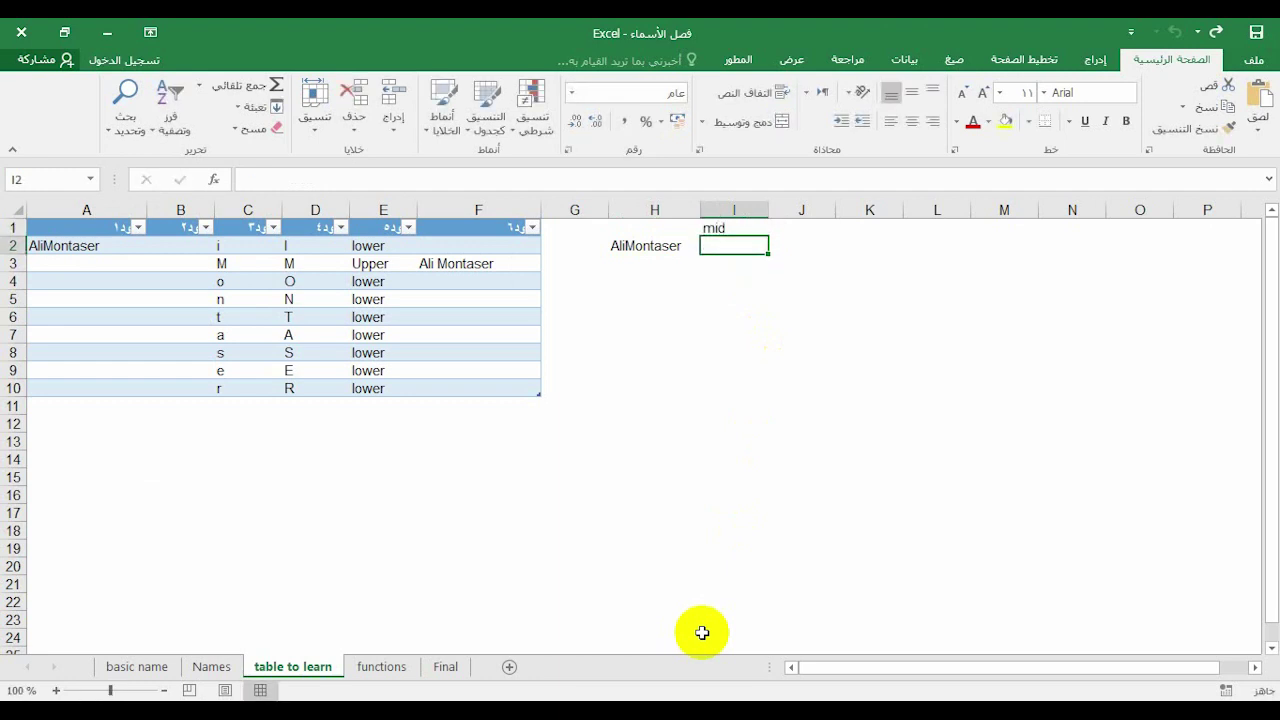
Enter =MID($H$2;1;1) in I2 to return the first letter A
type("=")
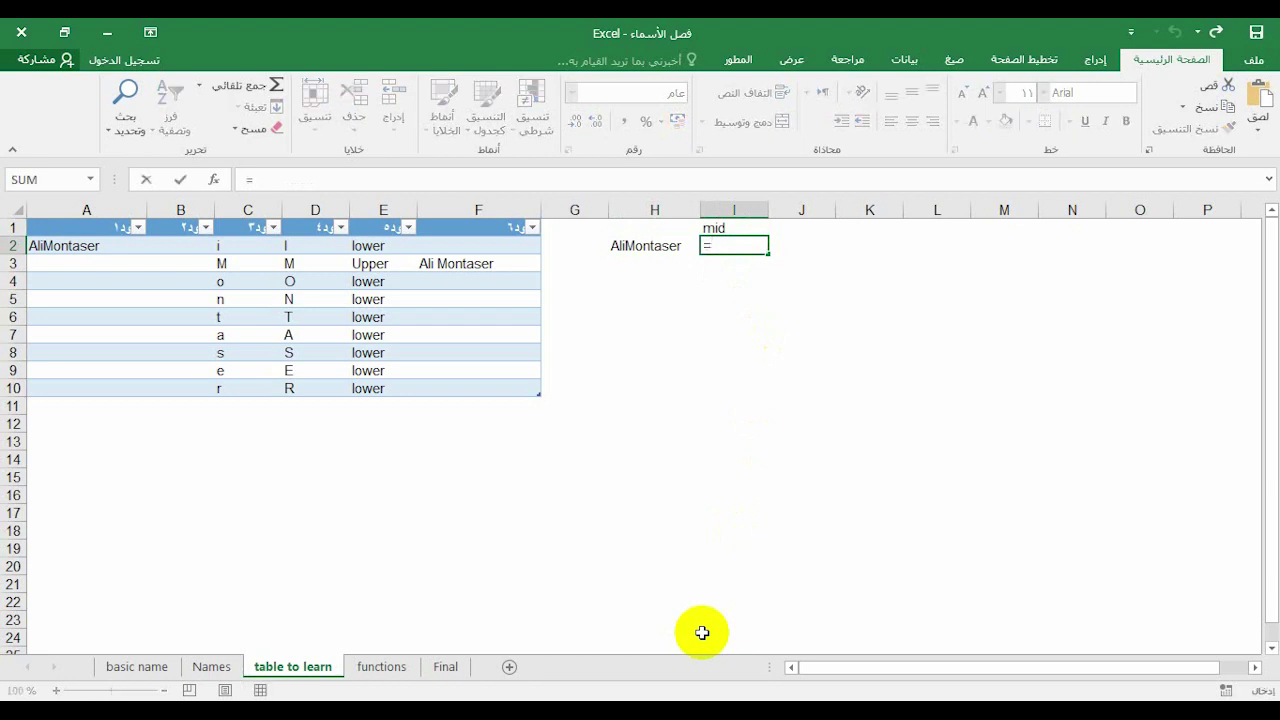
type("mid(")
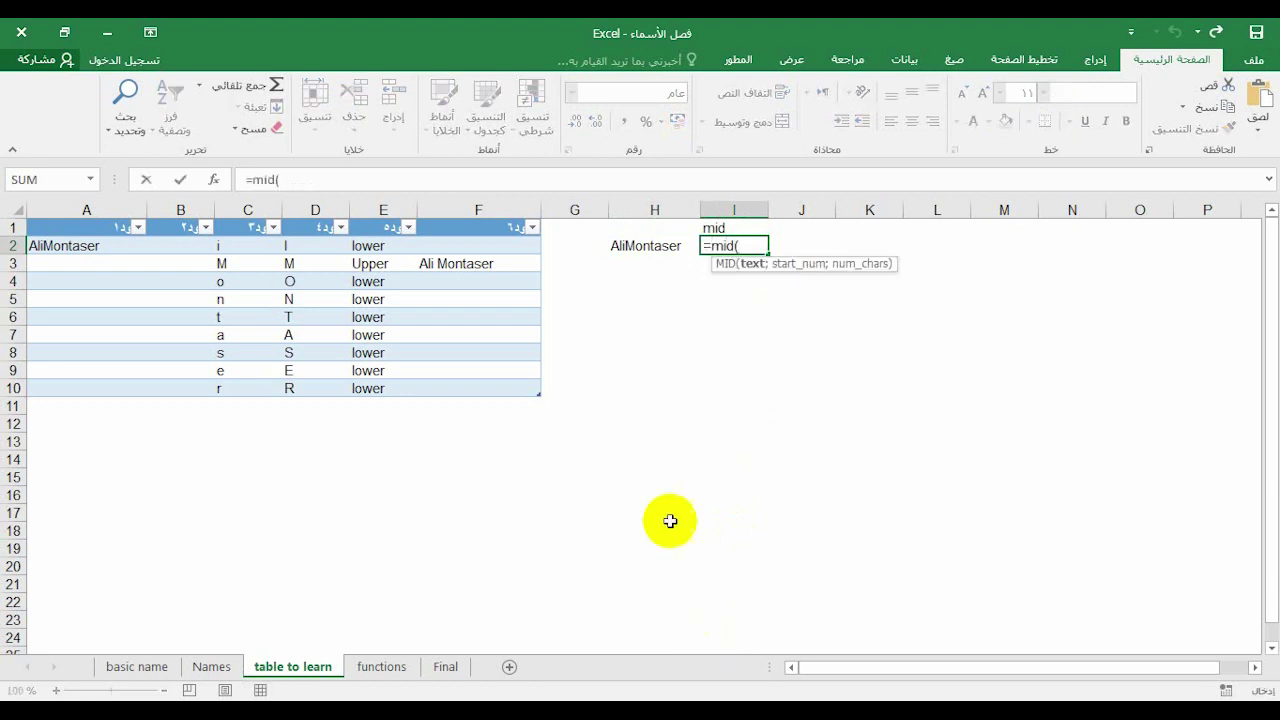
left_click(645, 246)
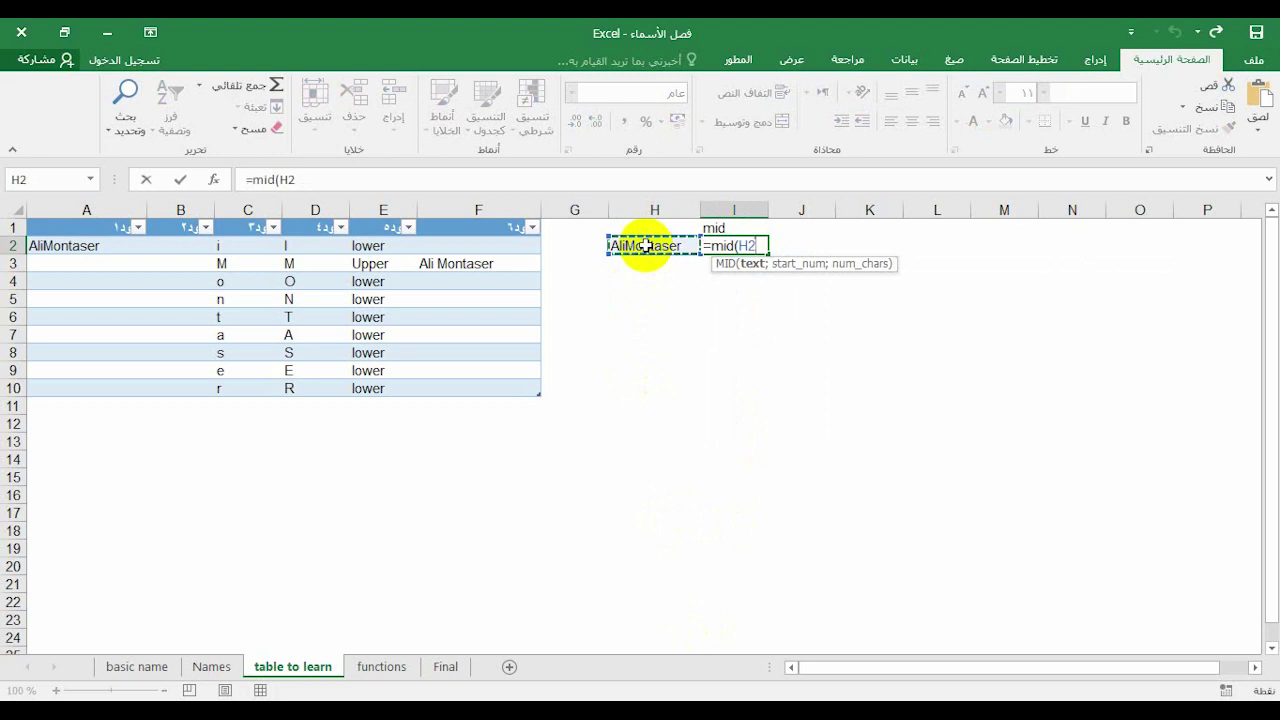
type(";")
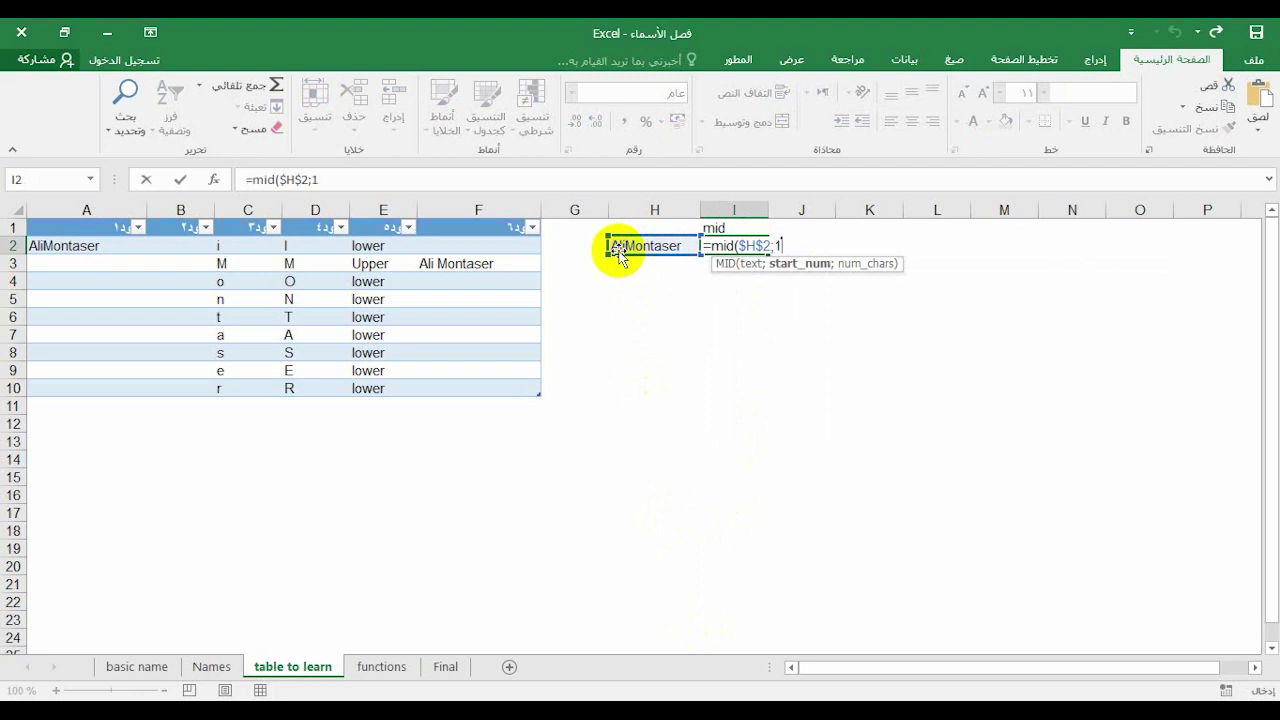
type("1;1")
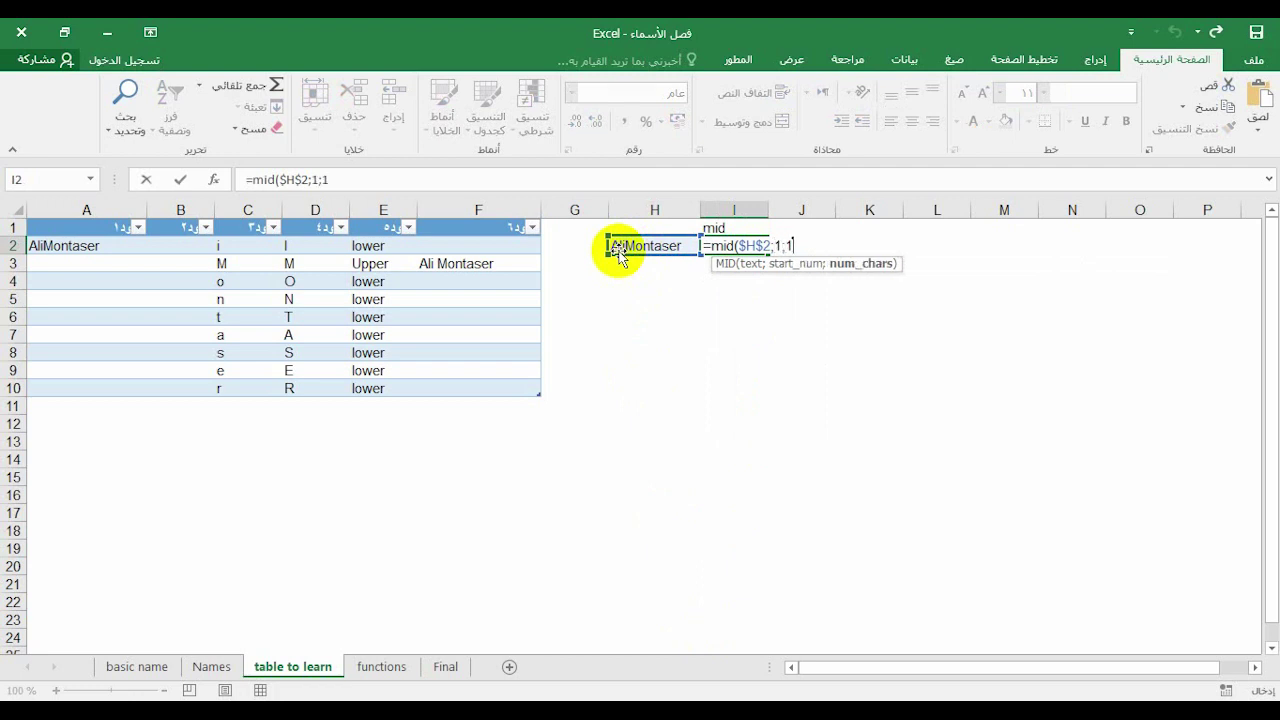
key("Return")
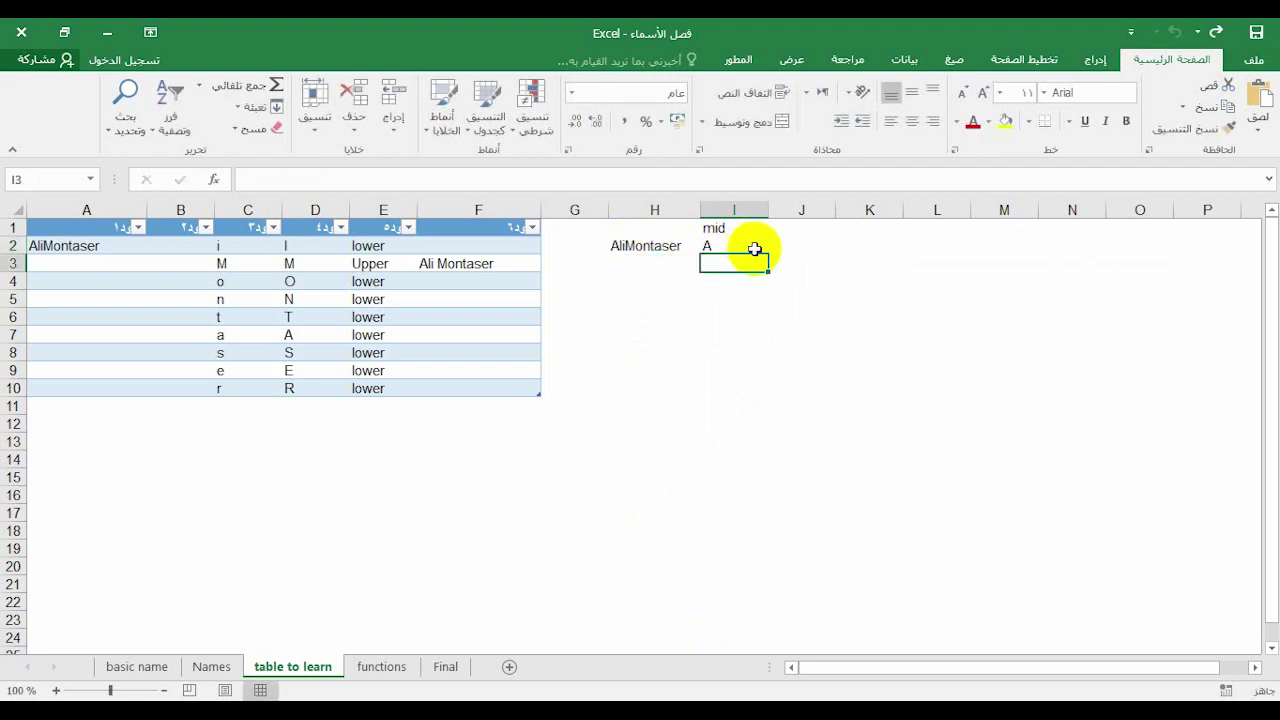
Copy the MID formula into I3 and change its start position to 2, returning l
left_click(736, 247)
left_click_drag(767, 256, 754, 266)
left_click(745, 263)
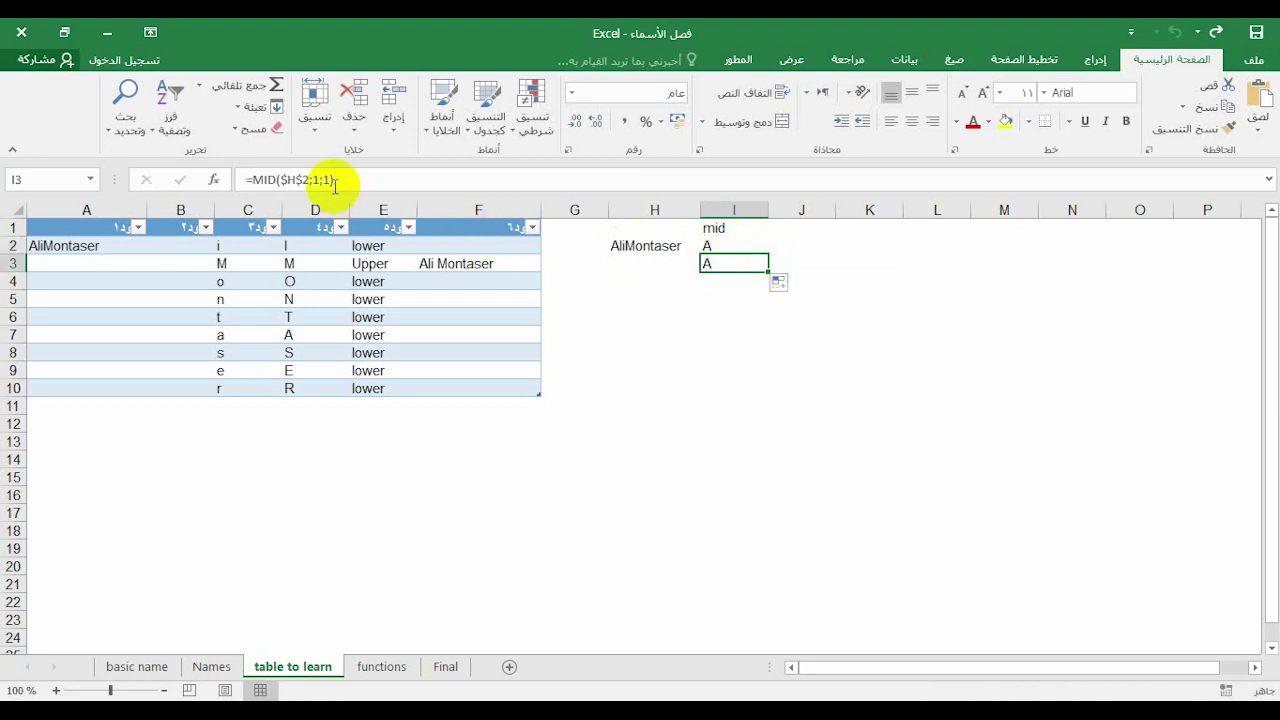
left_click(319, 180)
key("BackSpace")
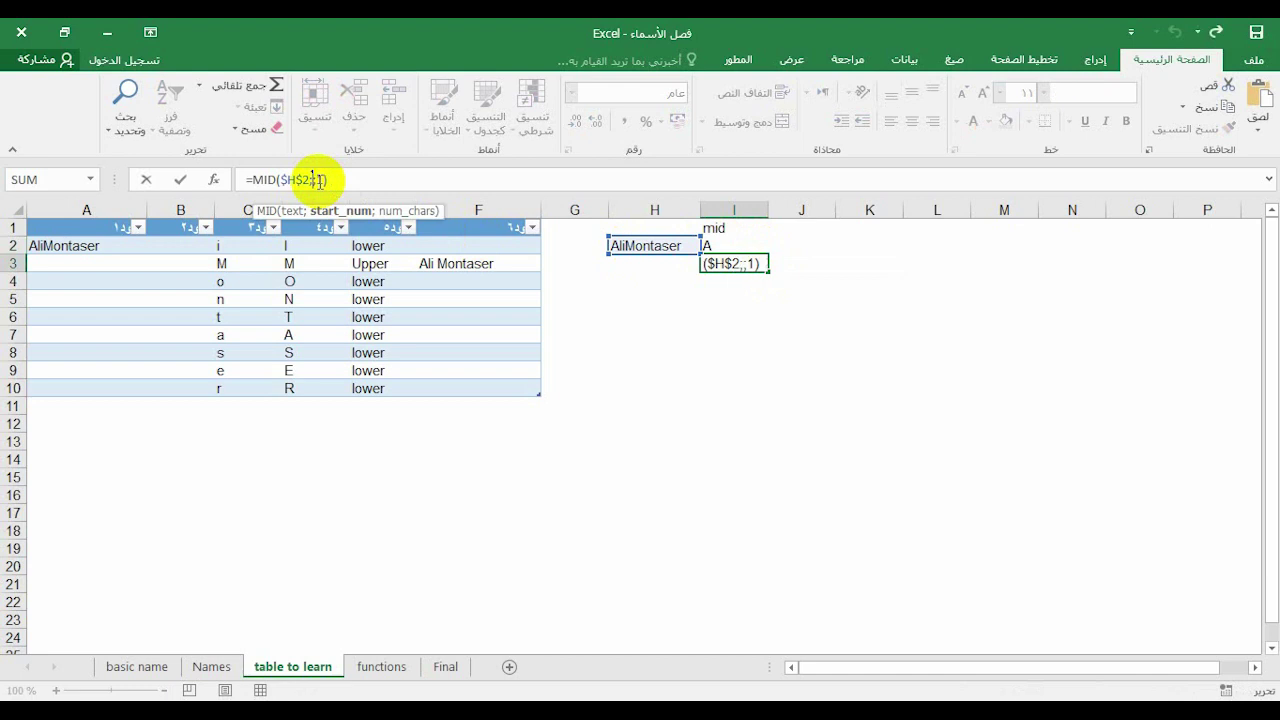
type("2")
key("Return")
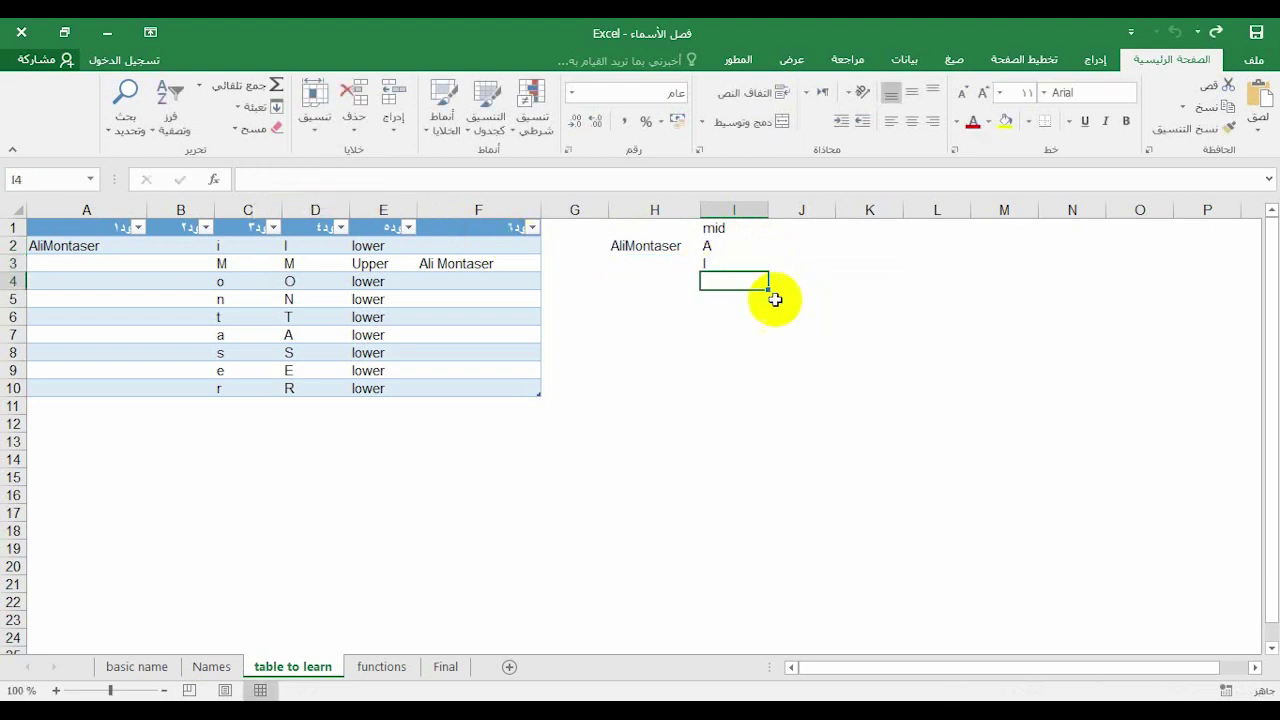
Copy the MID formula into I4 and adjust its start position to return i
left_click(758, 263)
left_click_drag(766, 272, 746, 283)
left_click(746, 283)
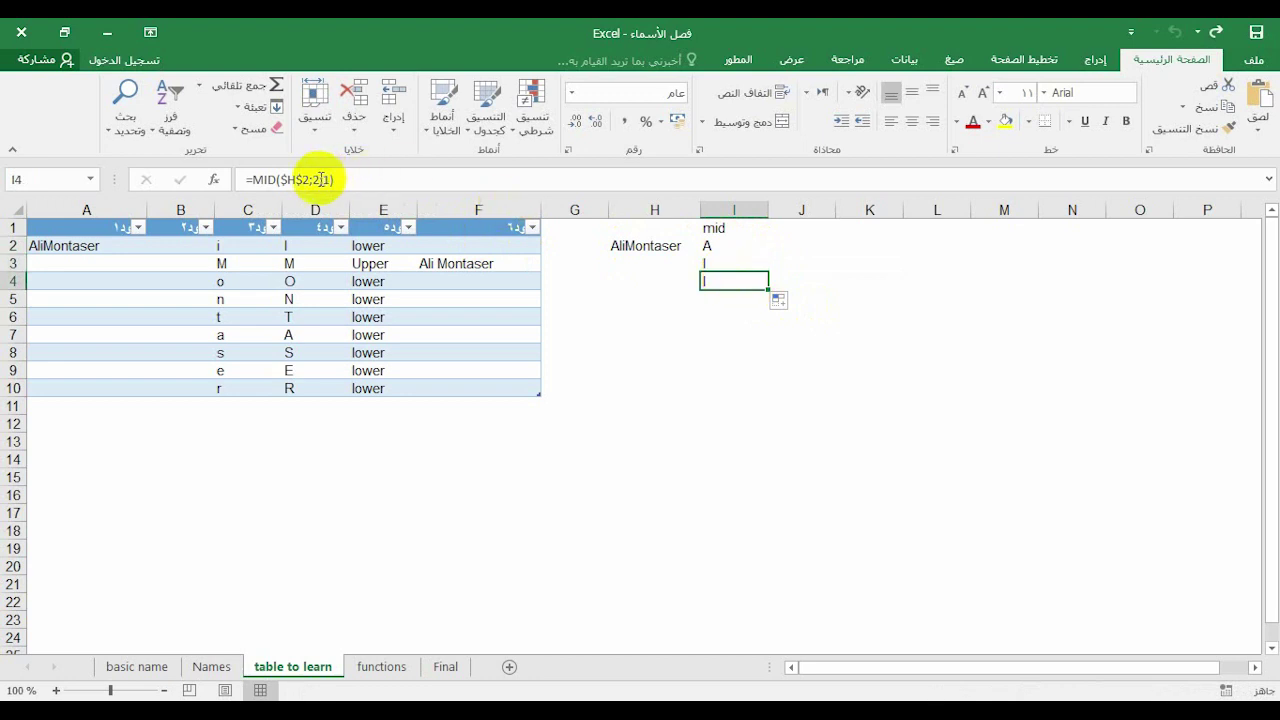
left_click(321, 179)
key("BackSpace")
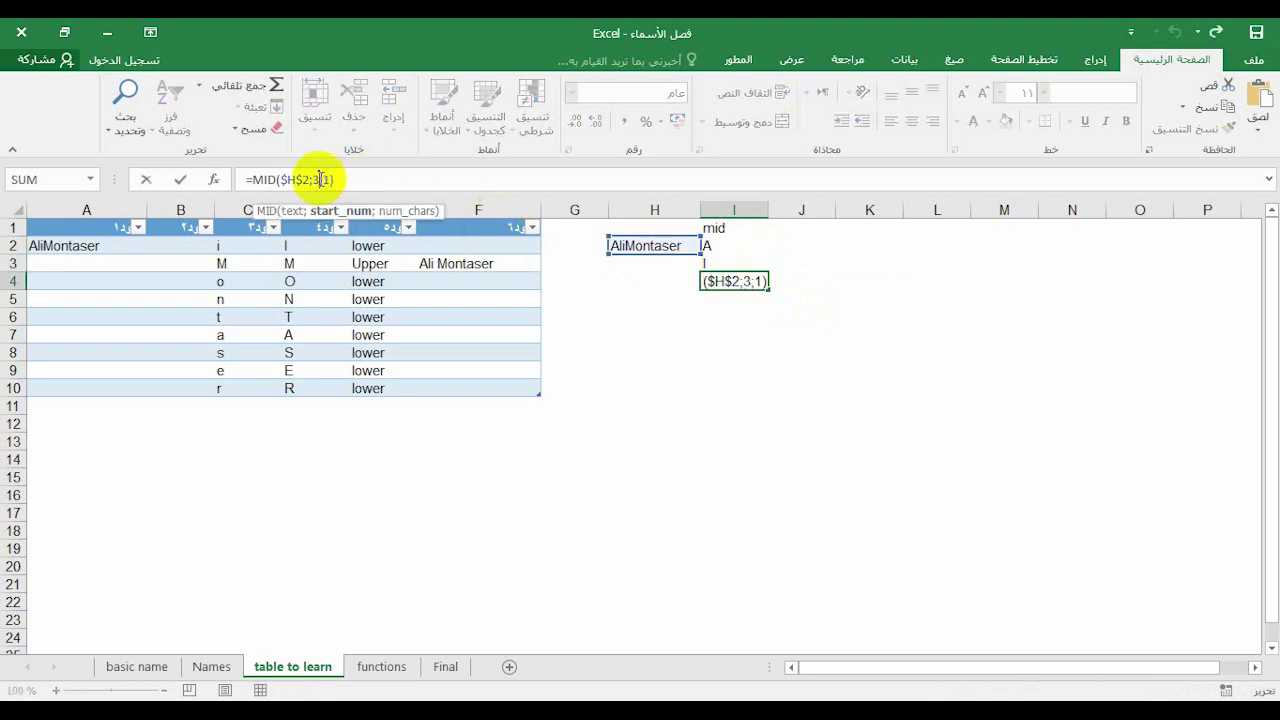
key("Return")
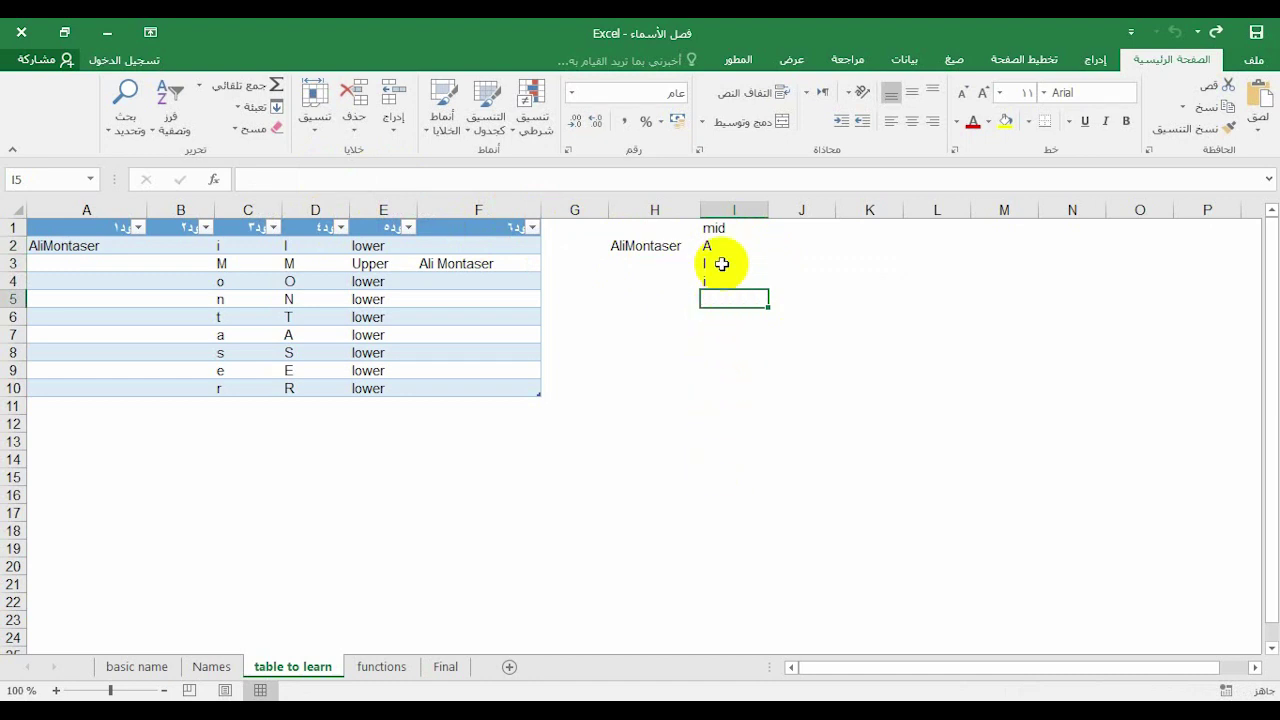
Rewrite I2's start position as ROW()-1 so it still returns A
left_click(720, 246)
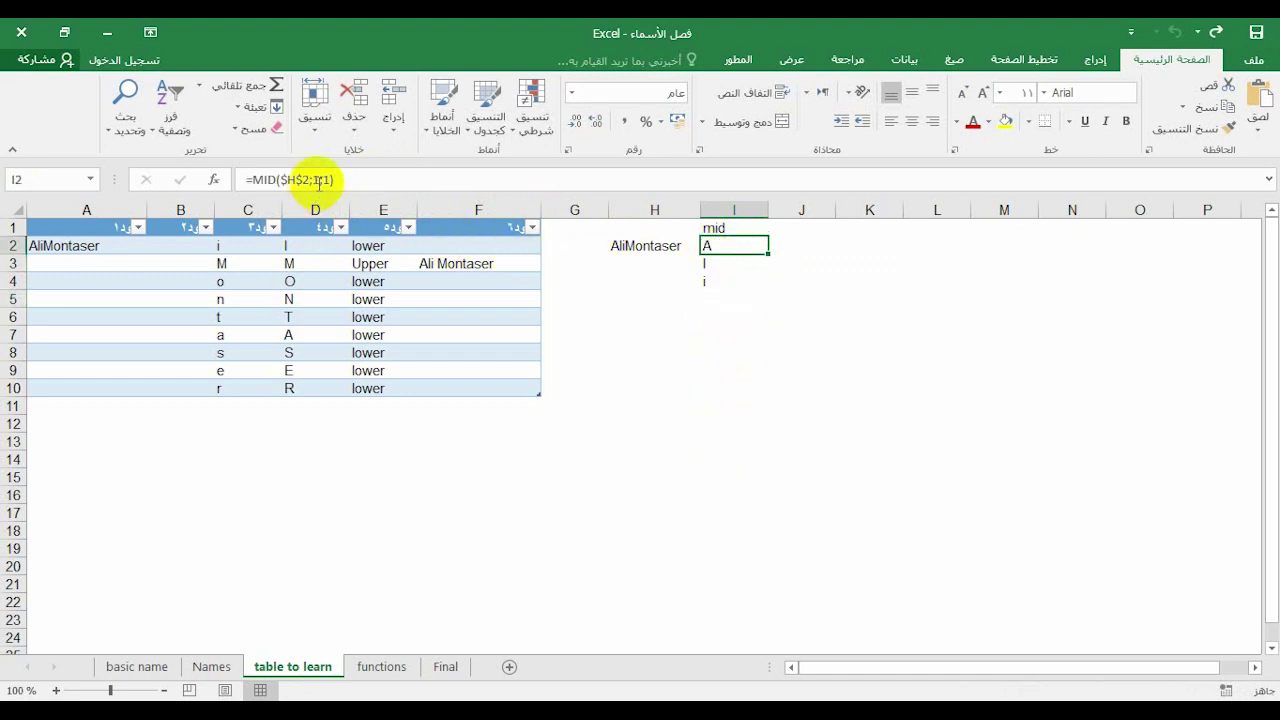
left_click(320, 180)
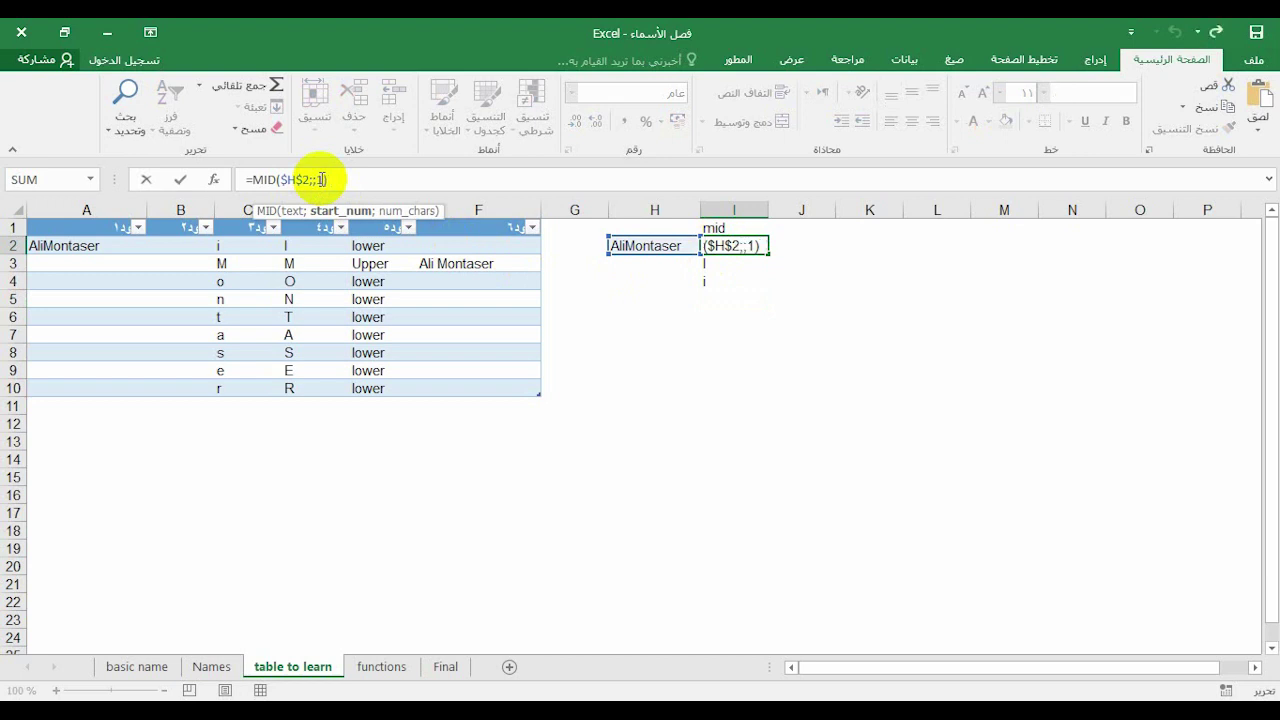
type("row(")
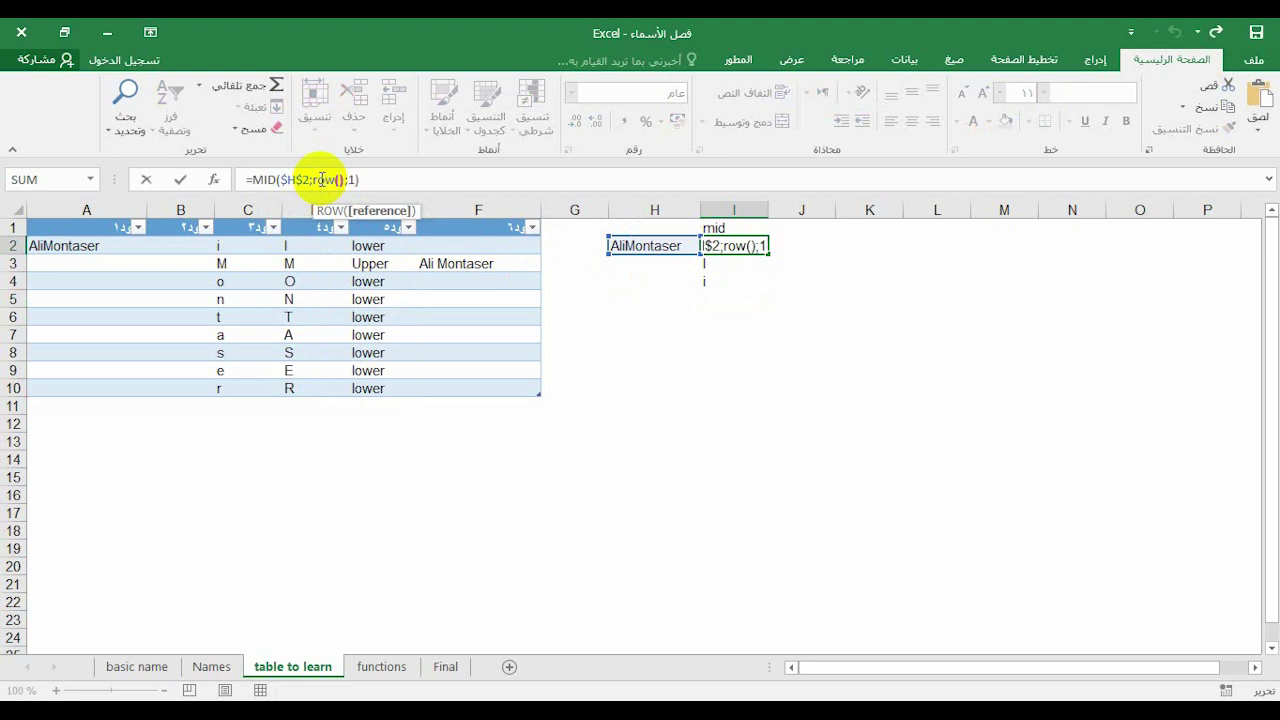
type(")")
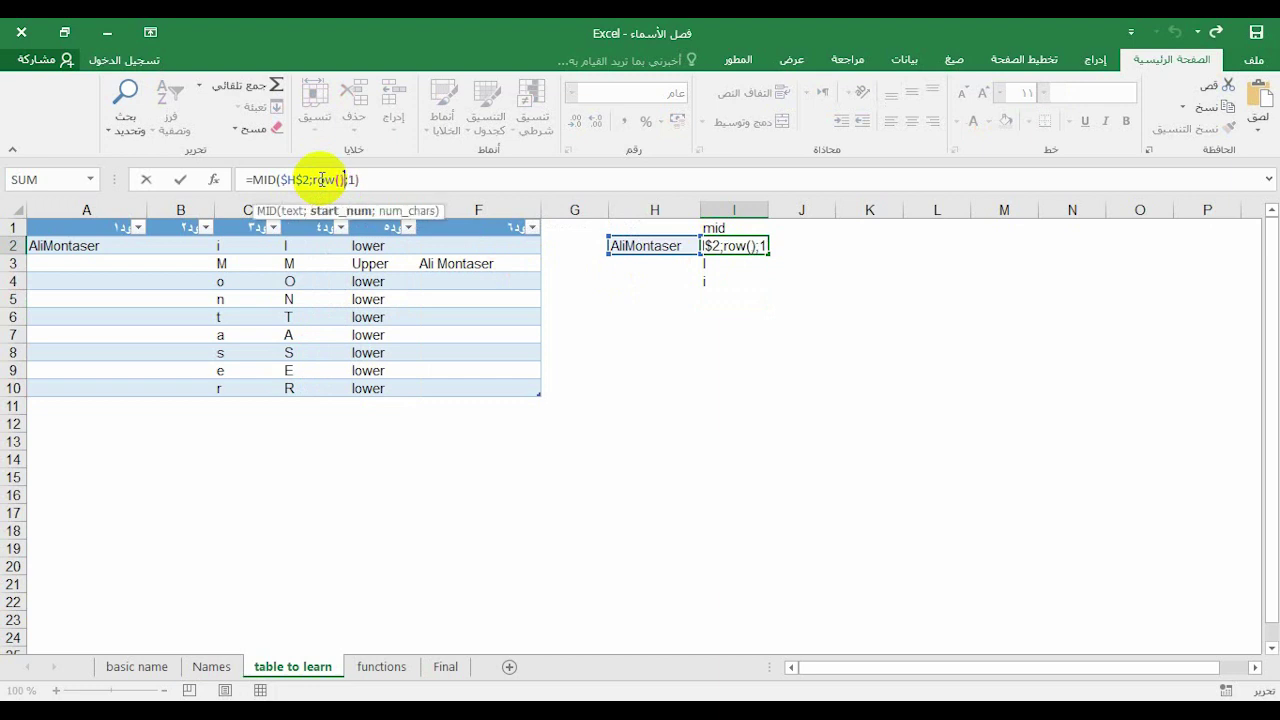
key("Return")
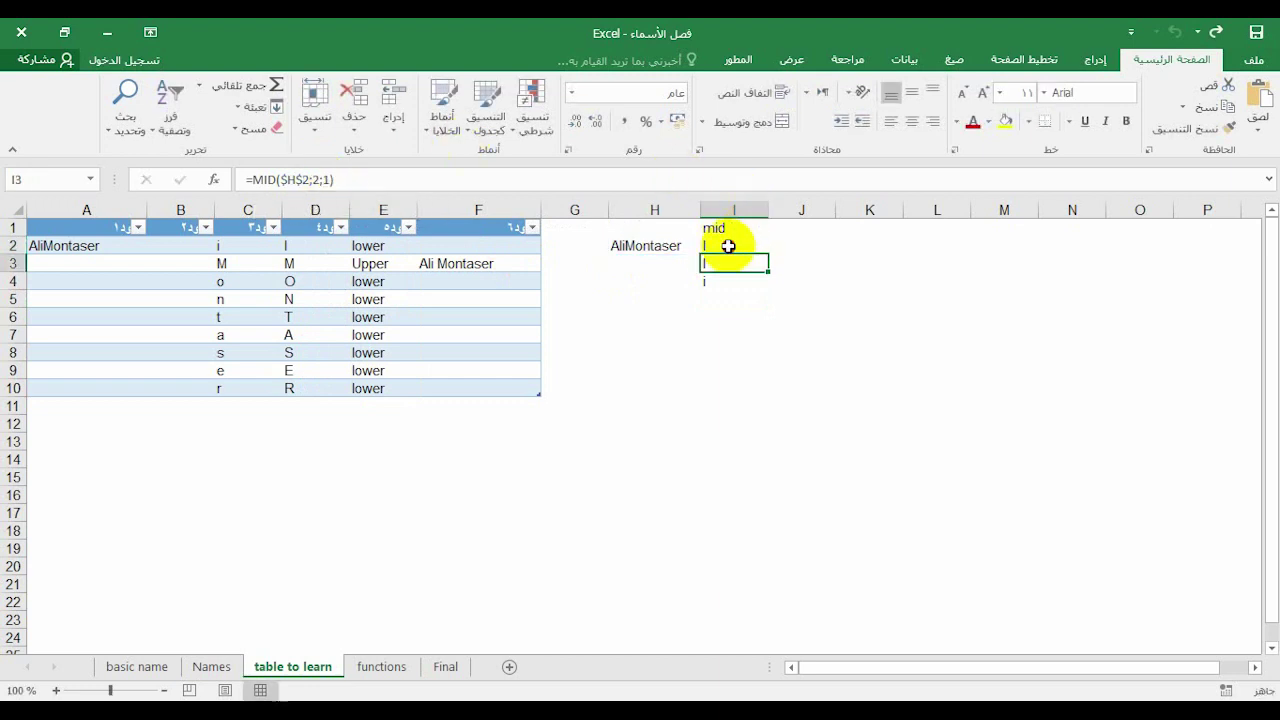
left_click(729, 245)
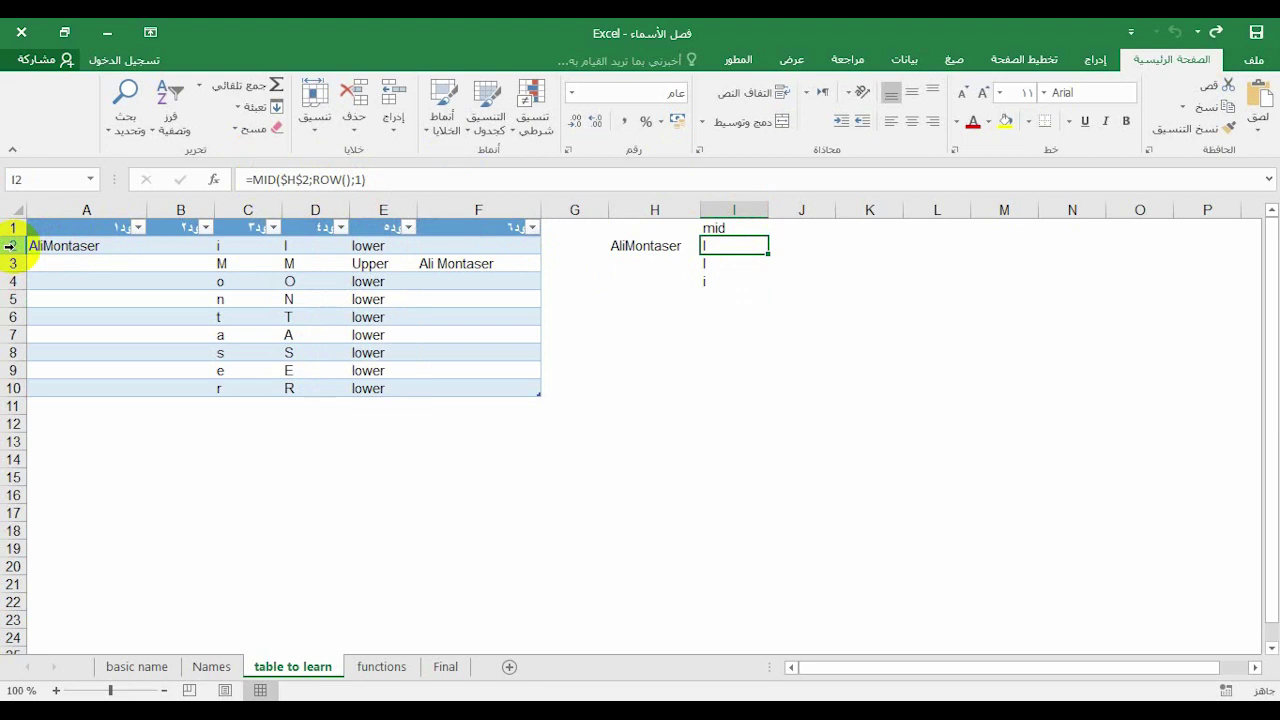
left_click(350, 180)
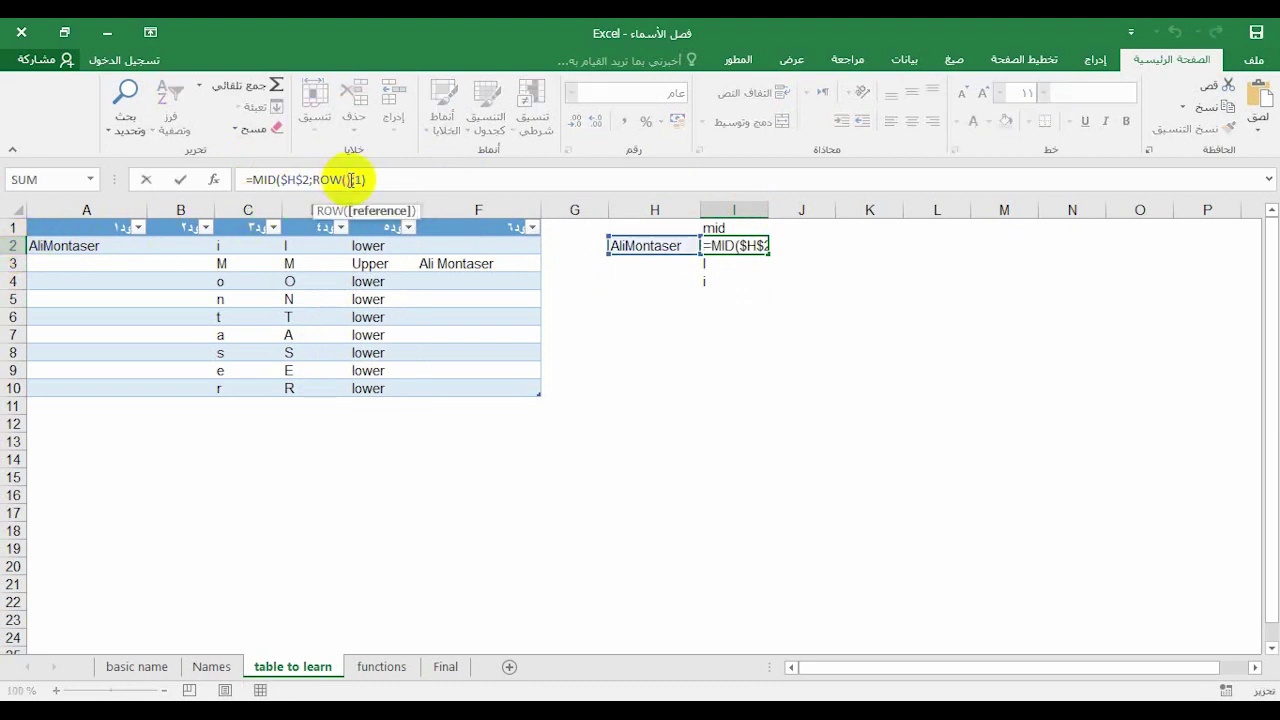
left_click(350, 180)
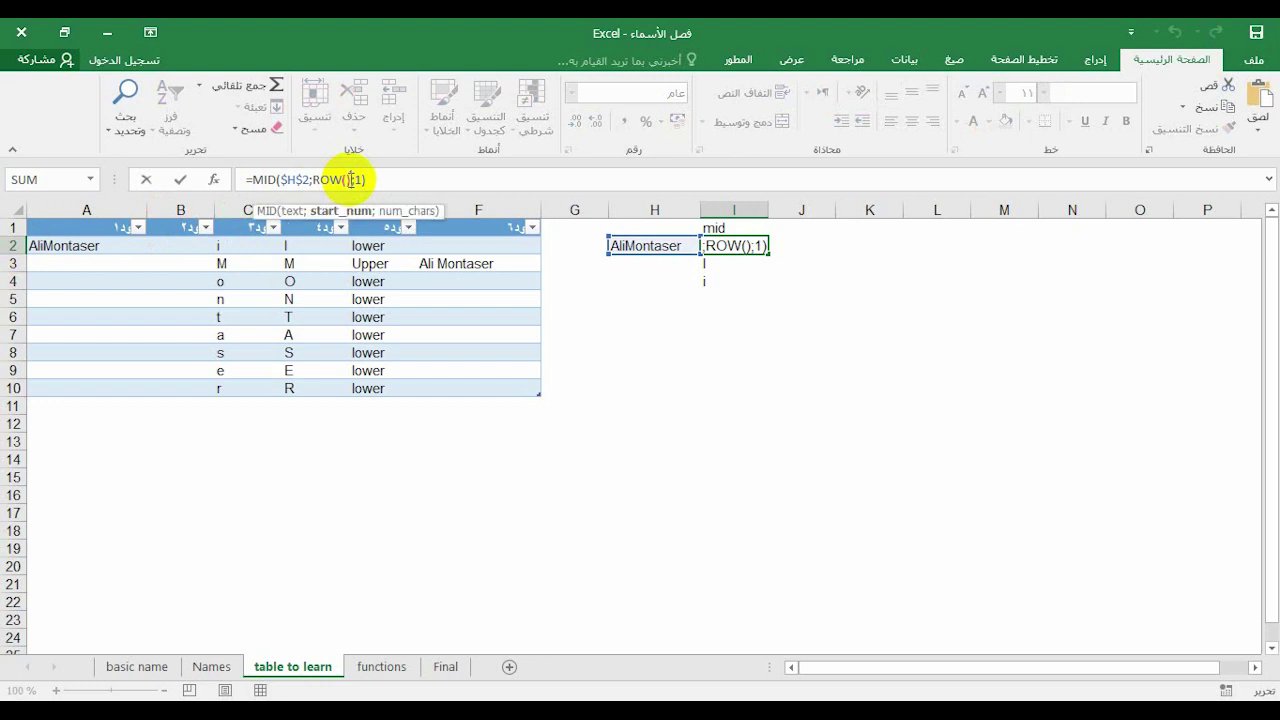
key("Return")
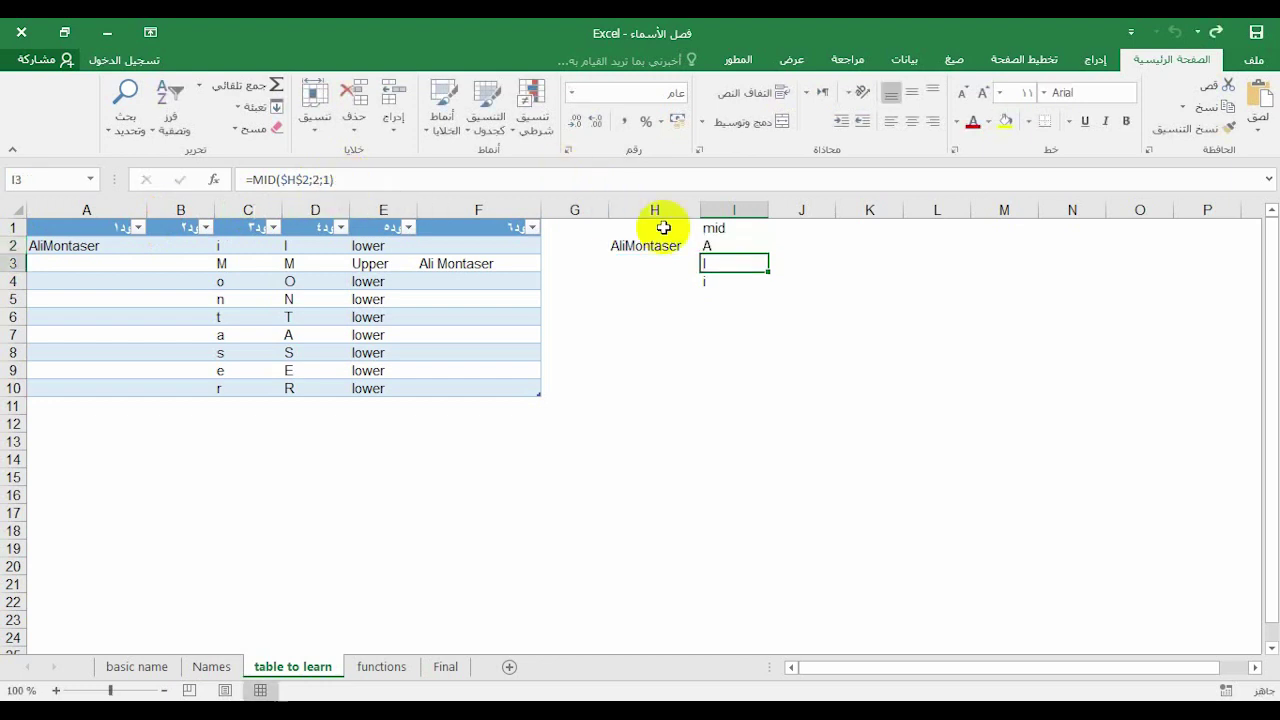
left_click(713, 246)
left_click_drag(767, 254, 751, 426)
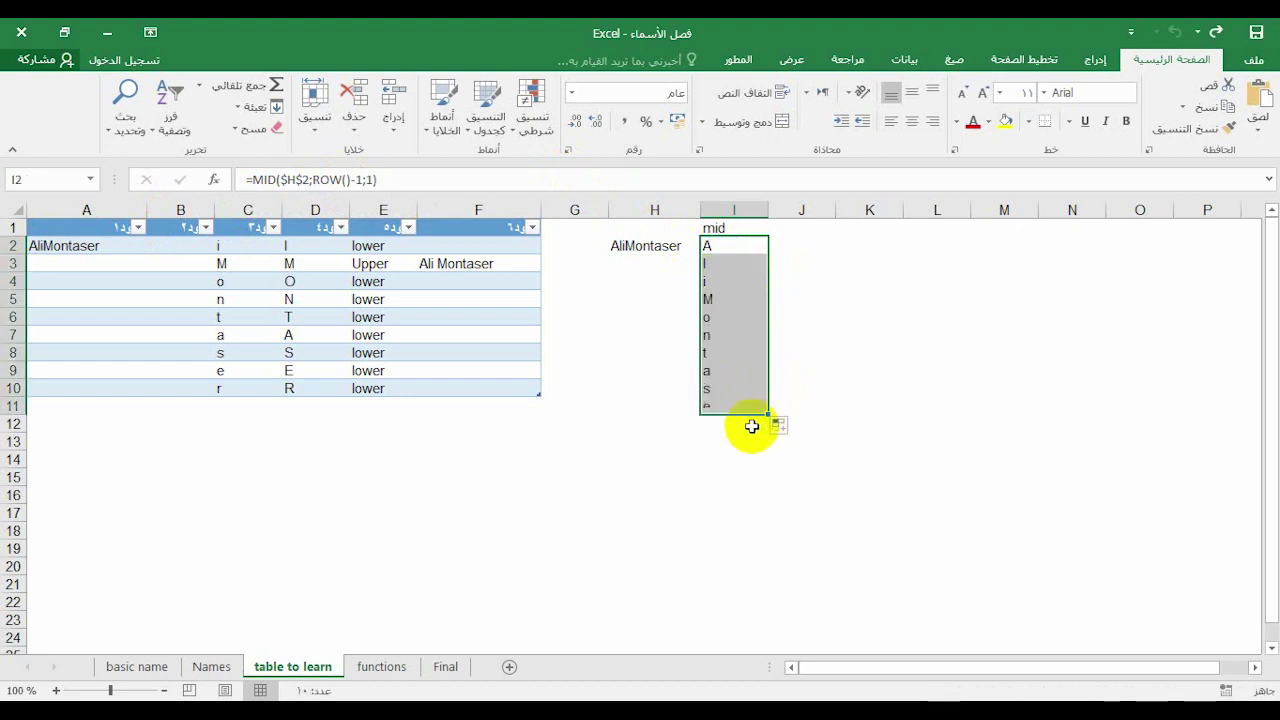
left_click_drag(767, 416, 748, 444)
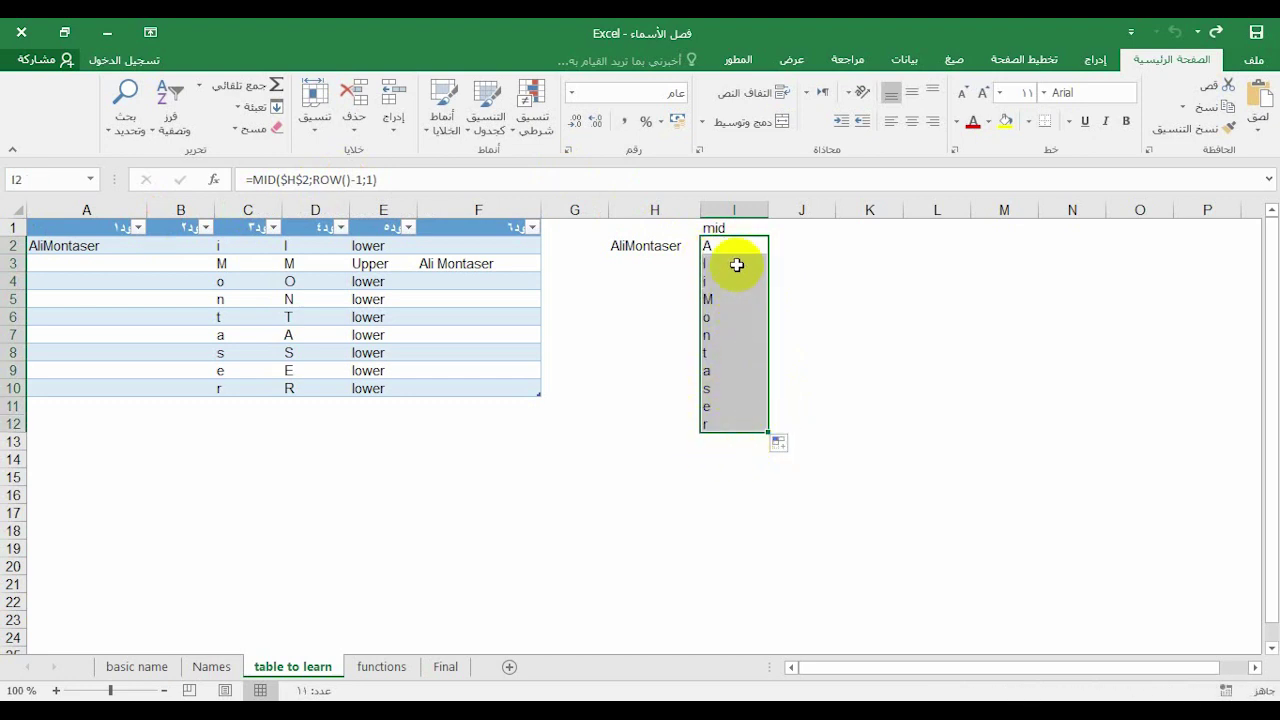
left_click_drag(734, 245, 734, 296)
left_click(734, 245)
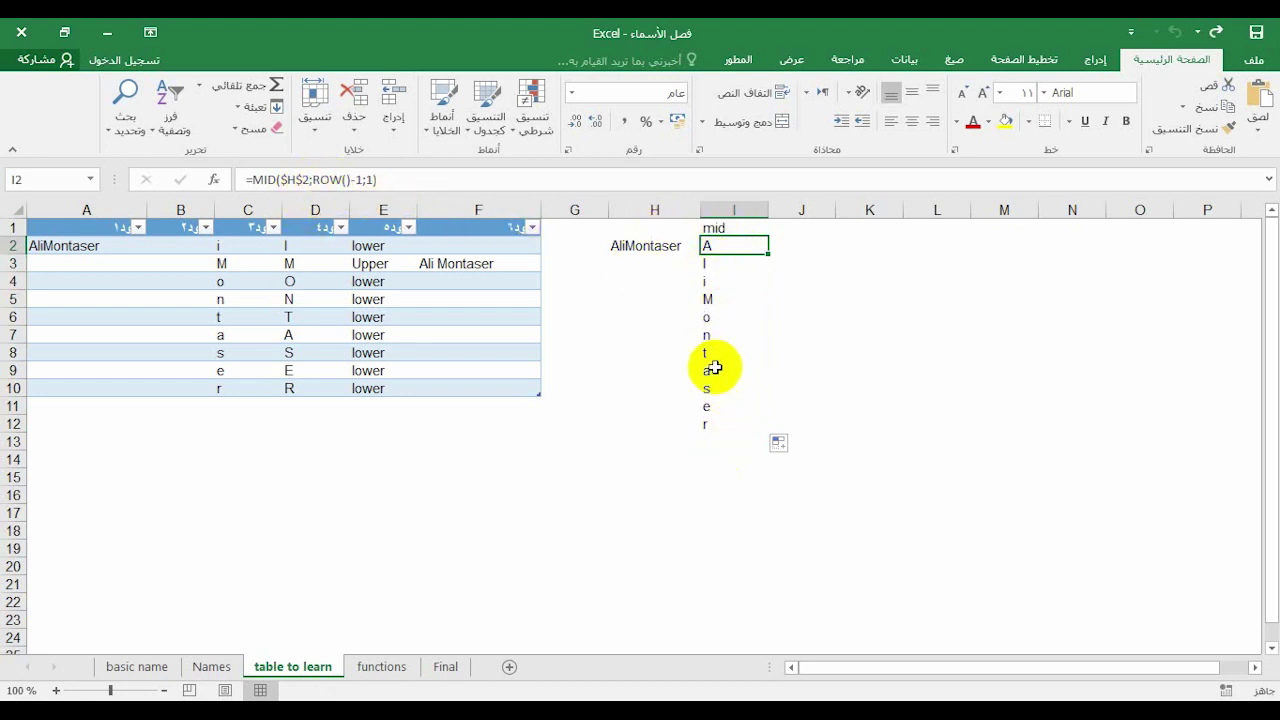
left_click(801, 232)
type("upper")
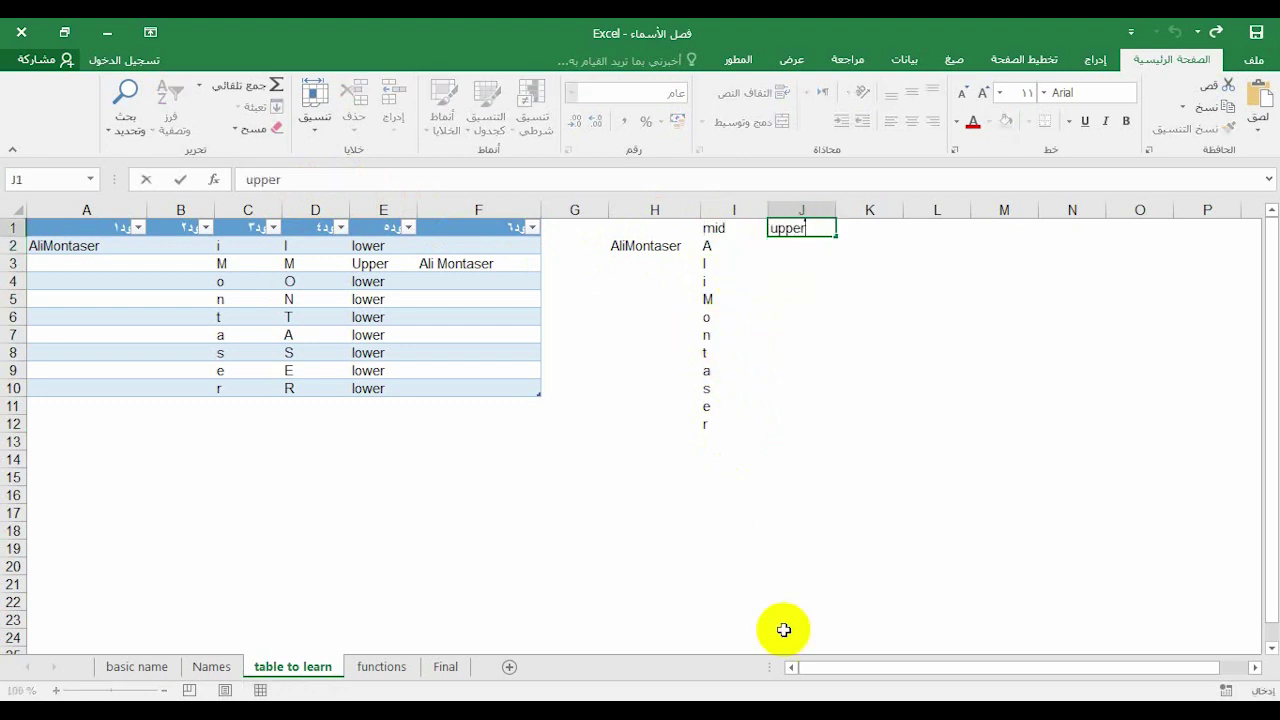
key("Return")
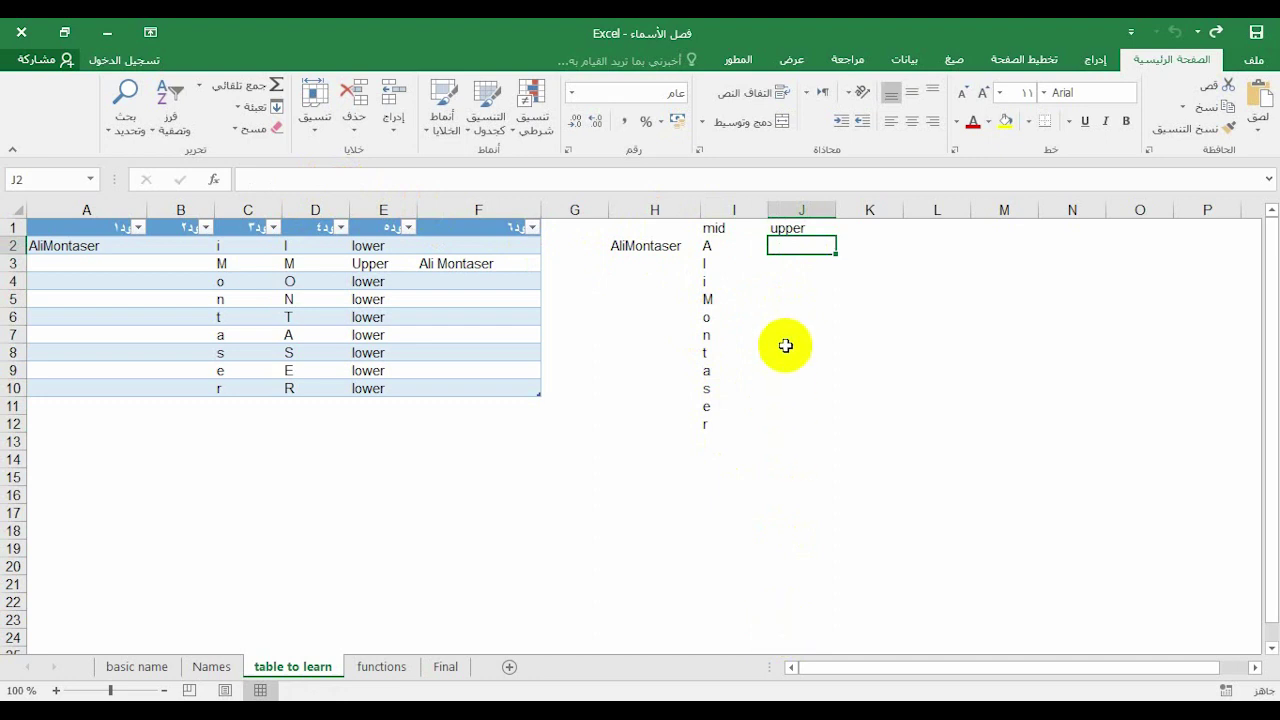
type("=")
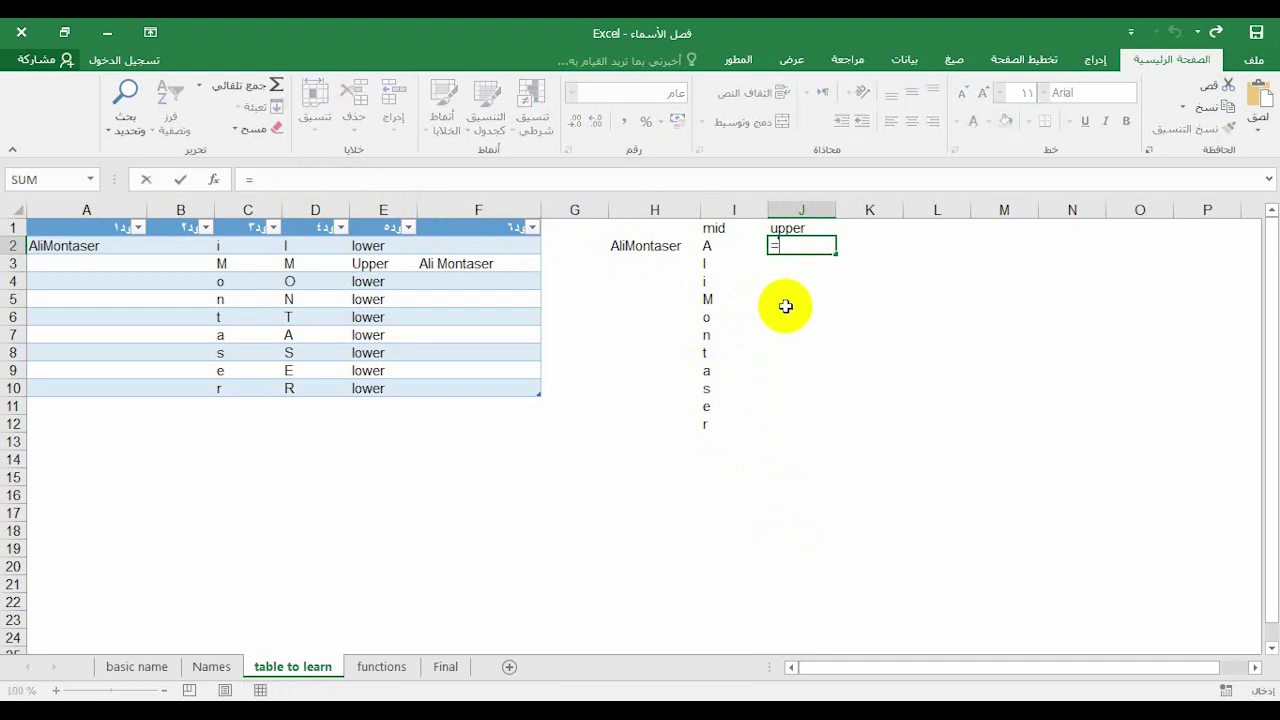
type("upp")
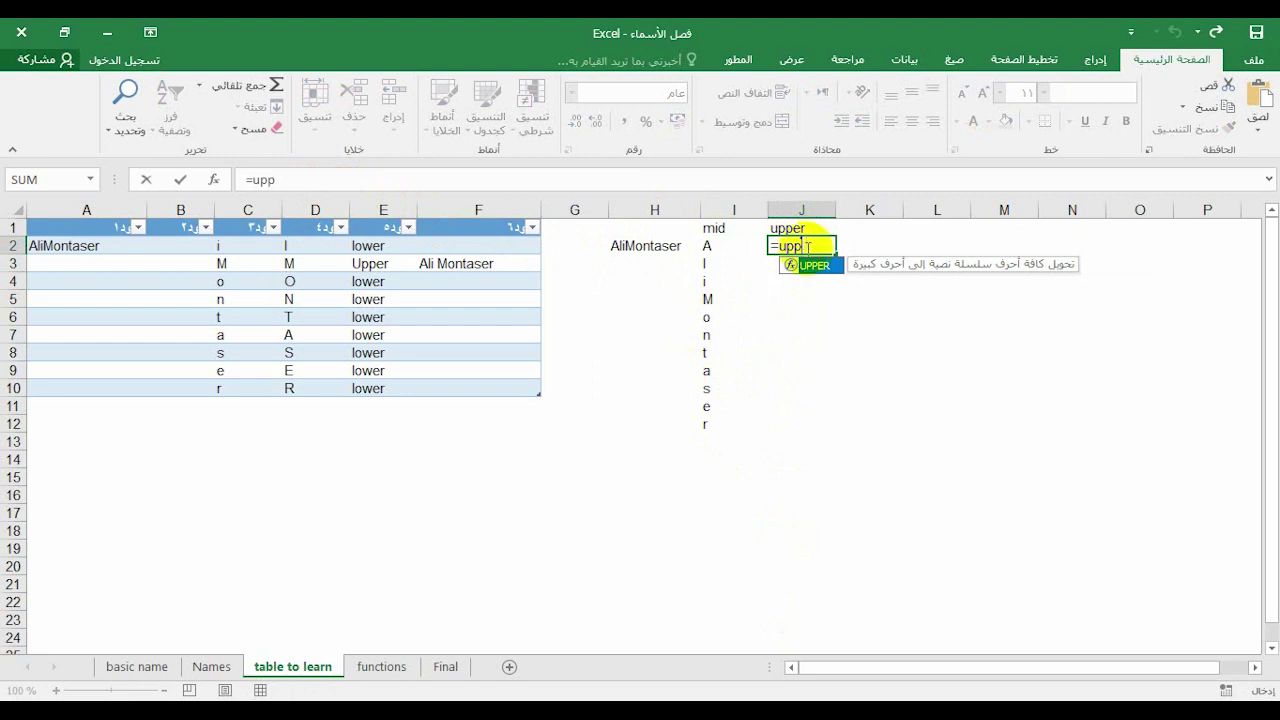
double_click(812, 265)
left_click(714, 245)
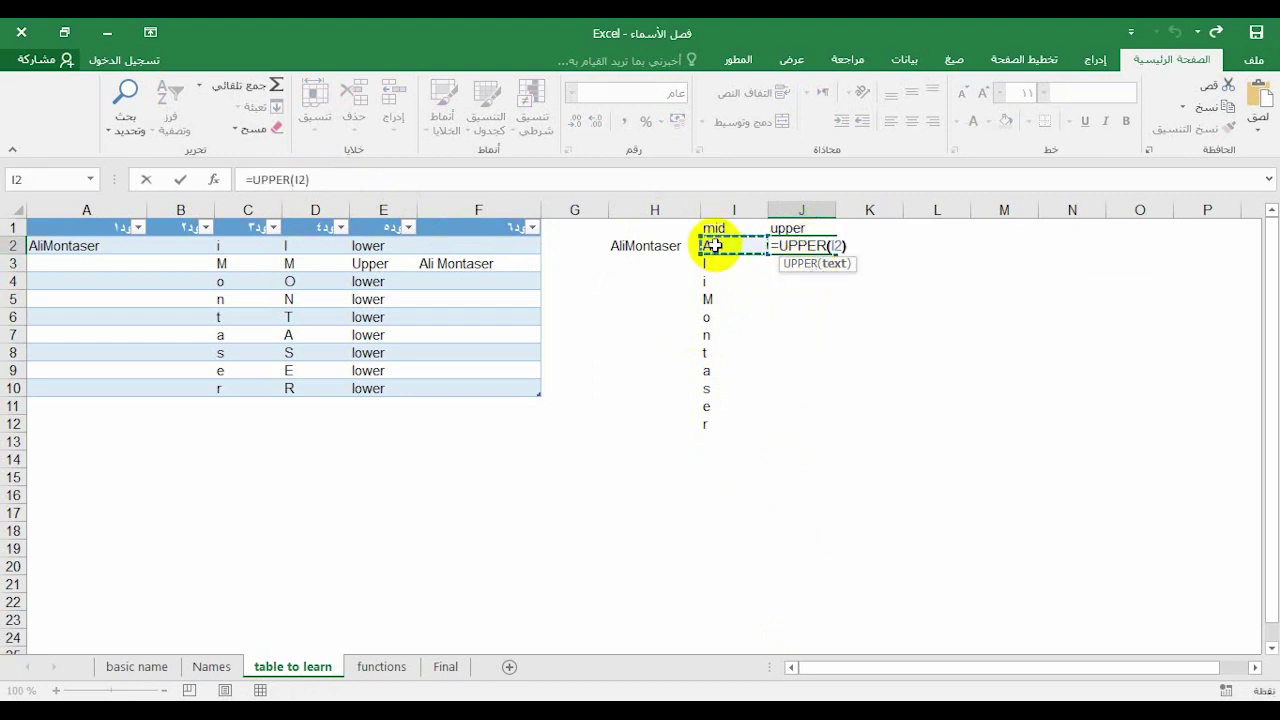
type(")")
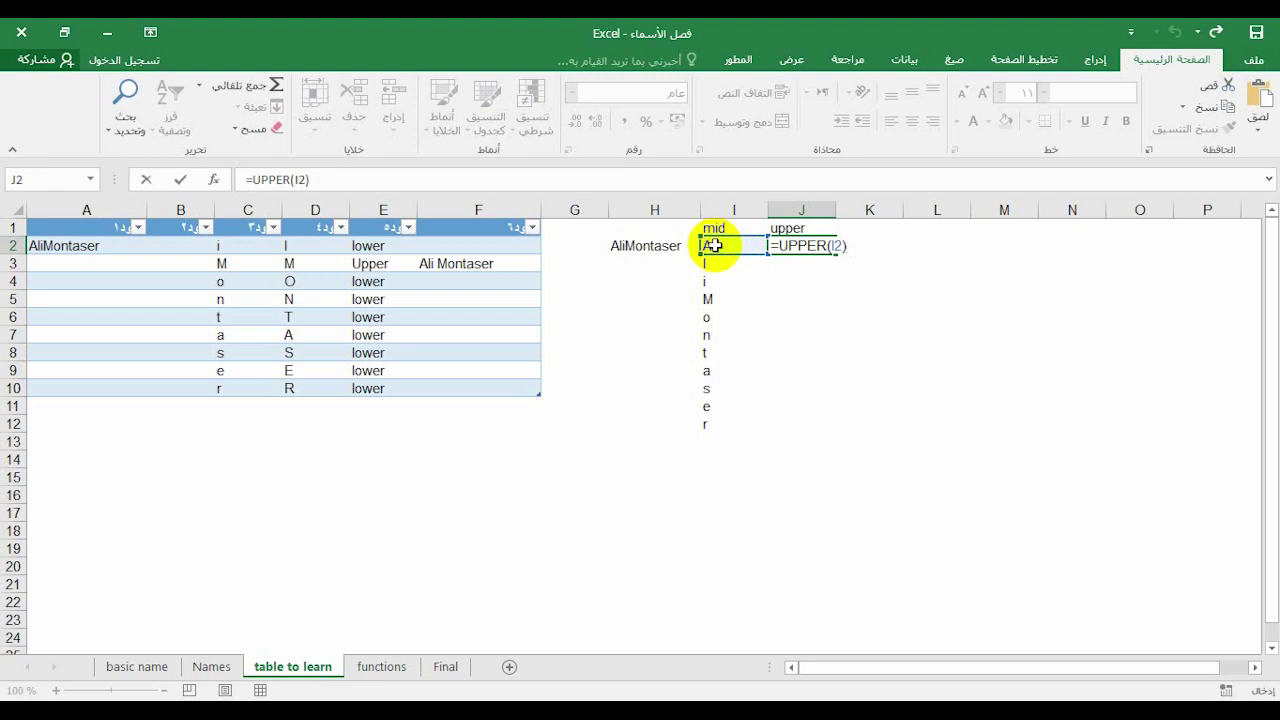
key("Return")
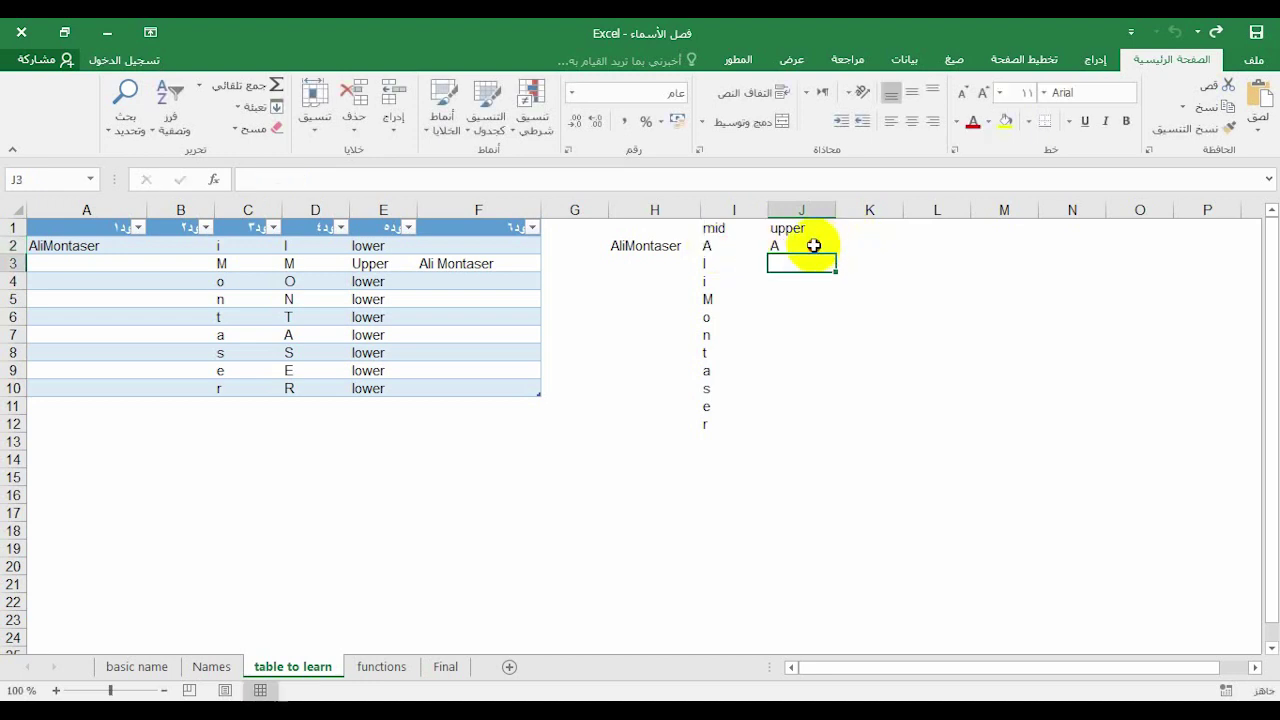
left_click(814, 245)
left_click_drag(838, 254, 796, 438)
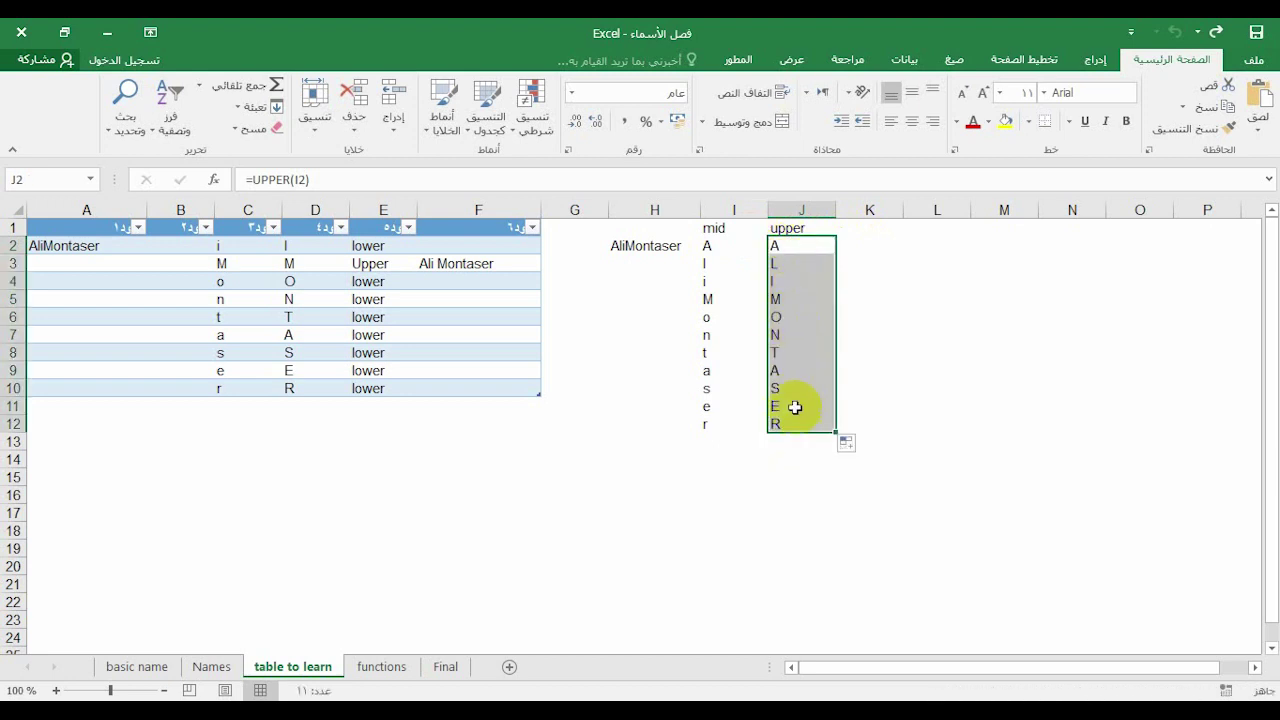
left_click(852, 229)
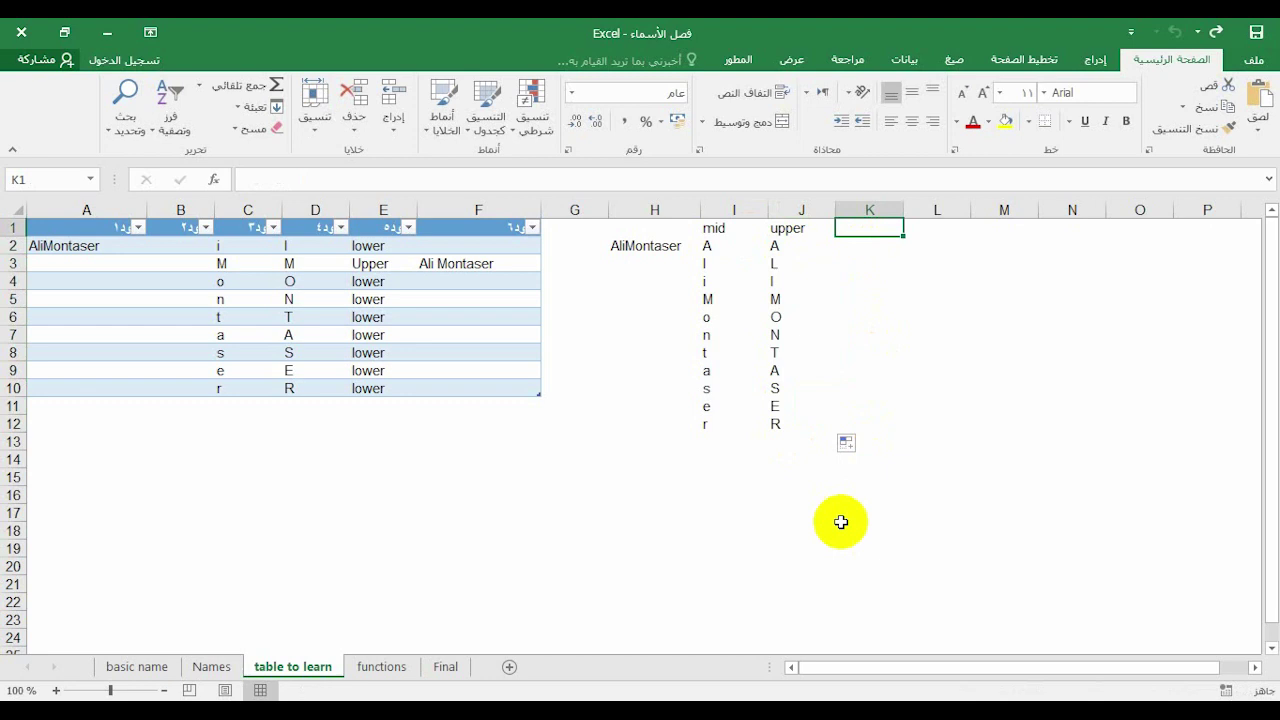
Add an 'exact' header in K1 and compare the mid and upper letters in rows 2–3
type("exact")
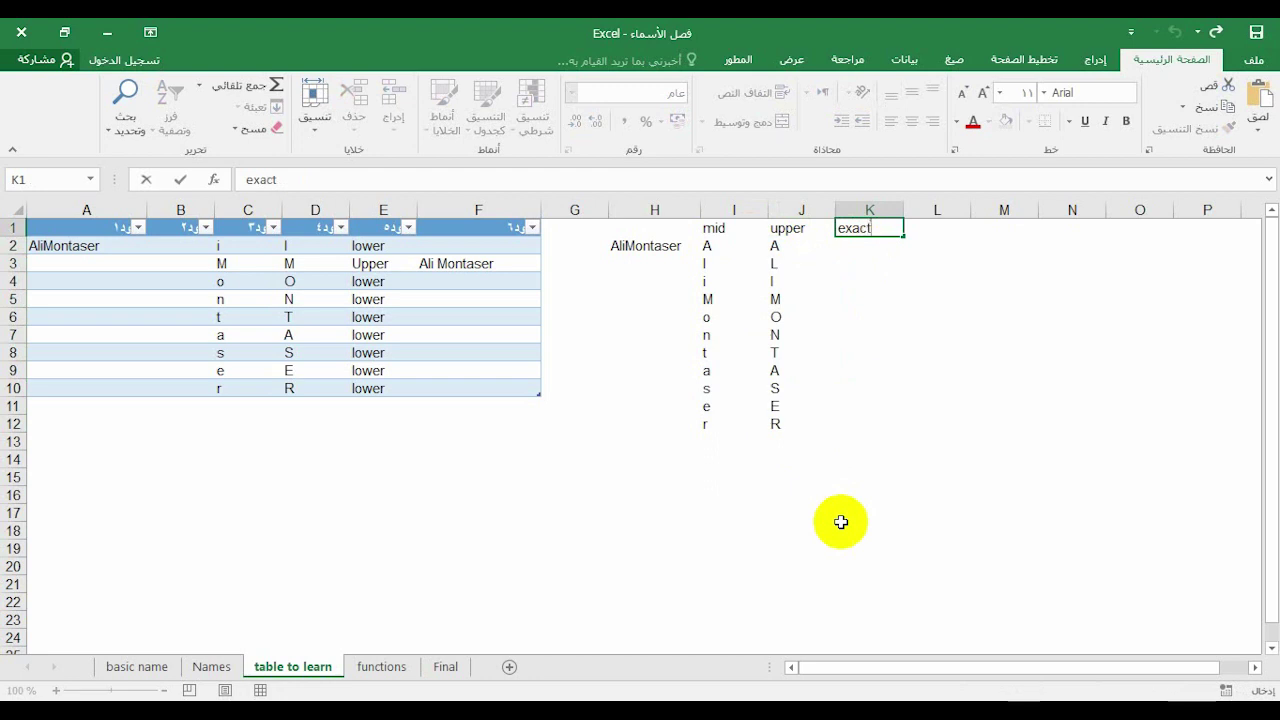
key("Return")
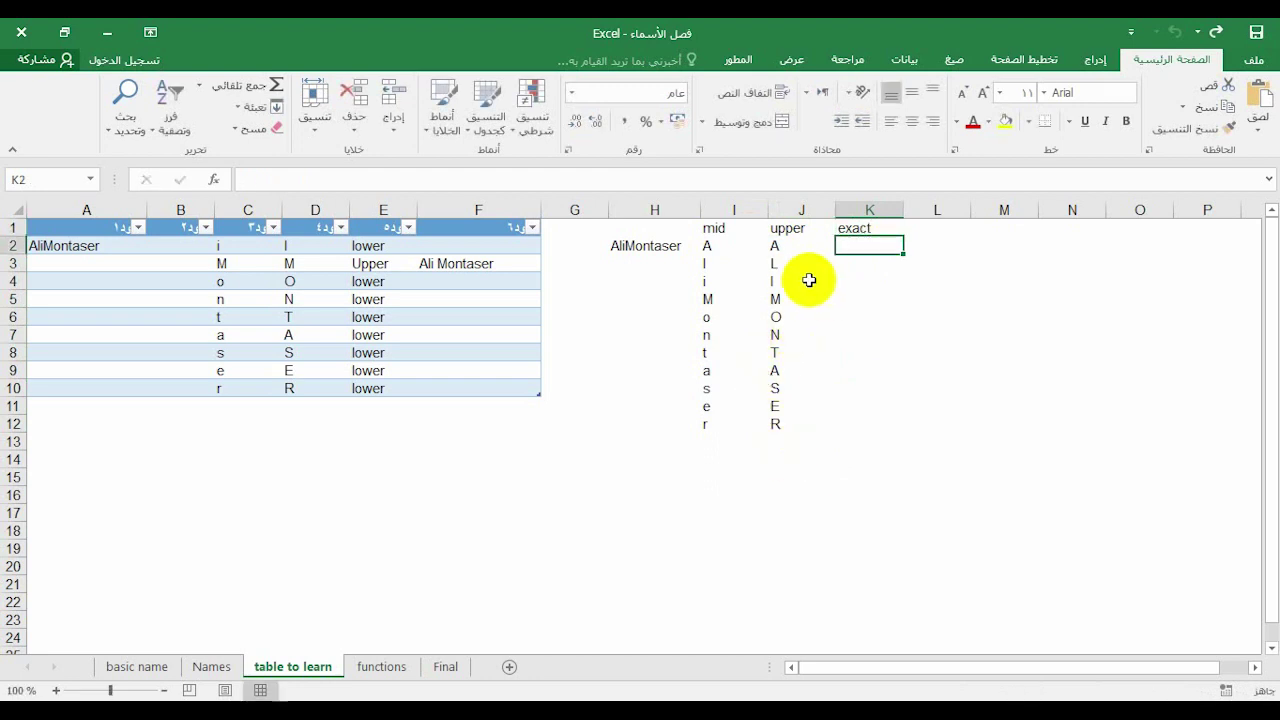
left_click(774, 249)
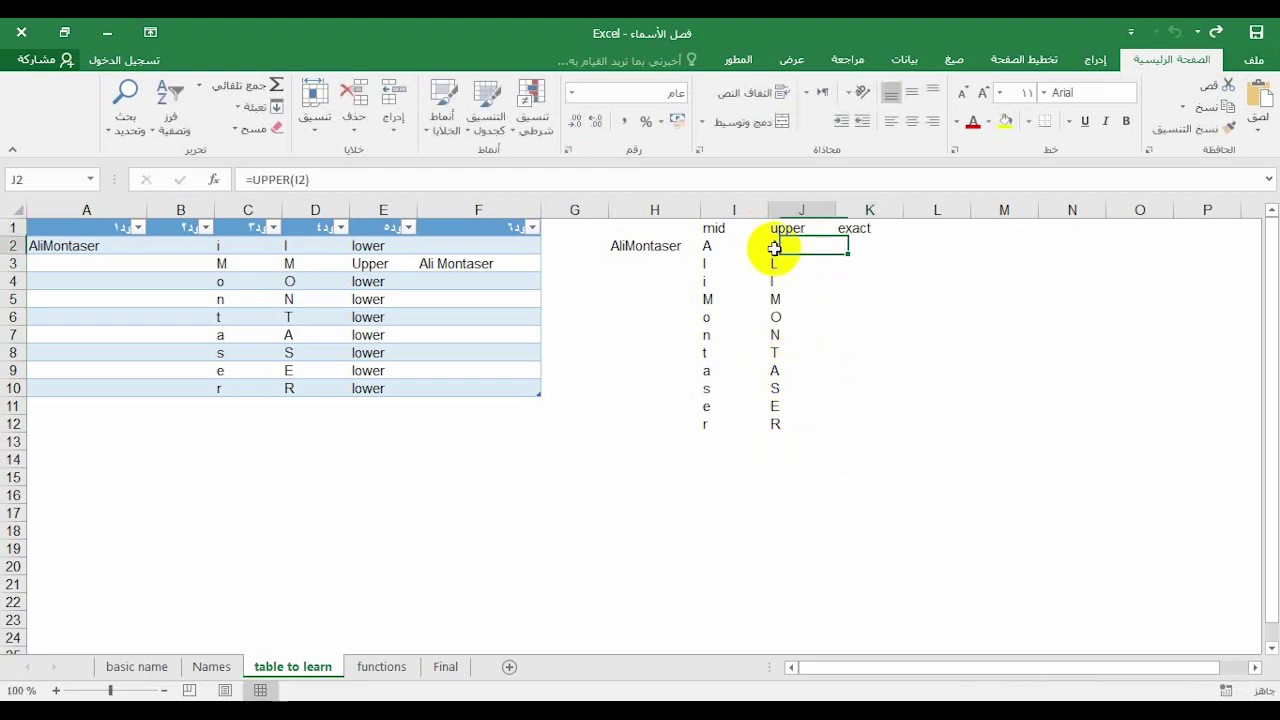
left_click(718, 246)
left_click(773, 246)
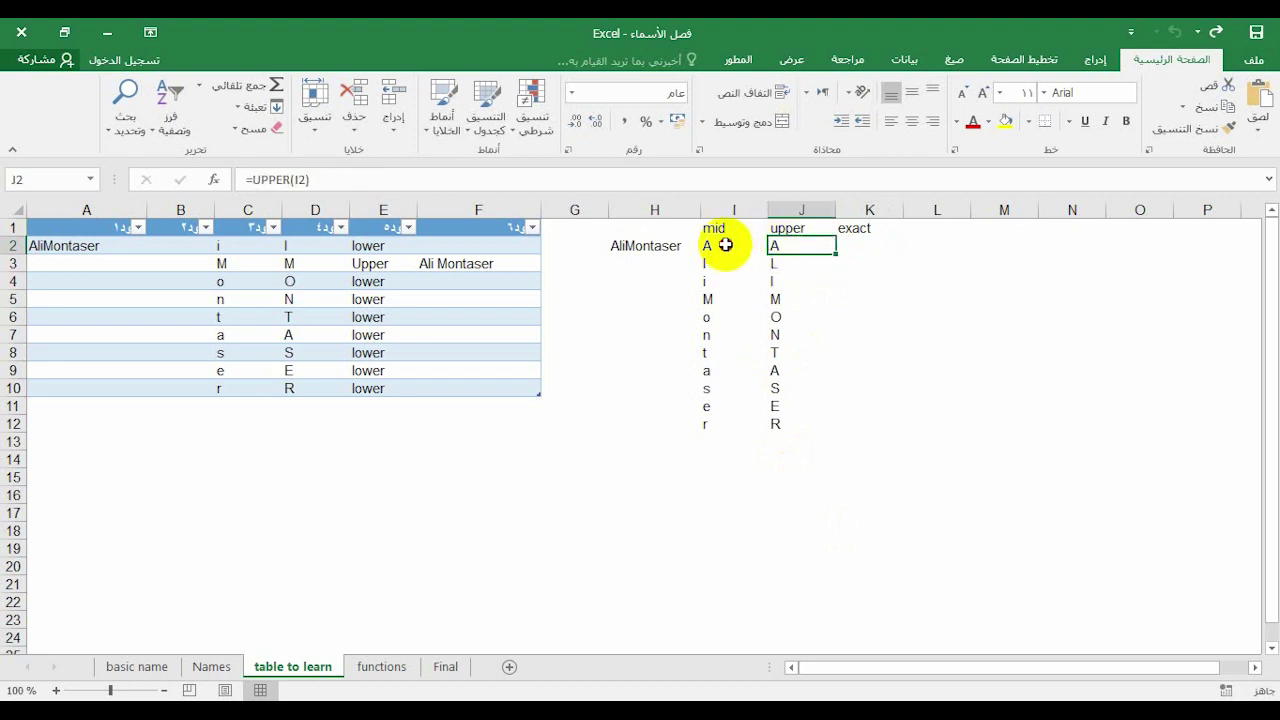
left_click(723, 246)
left_click(775, 267)
left_click(711, 263)
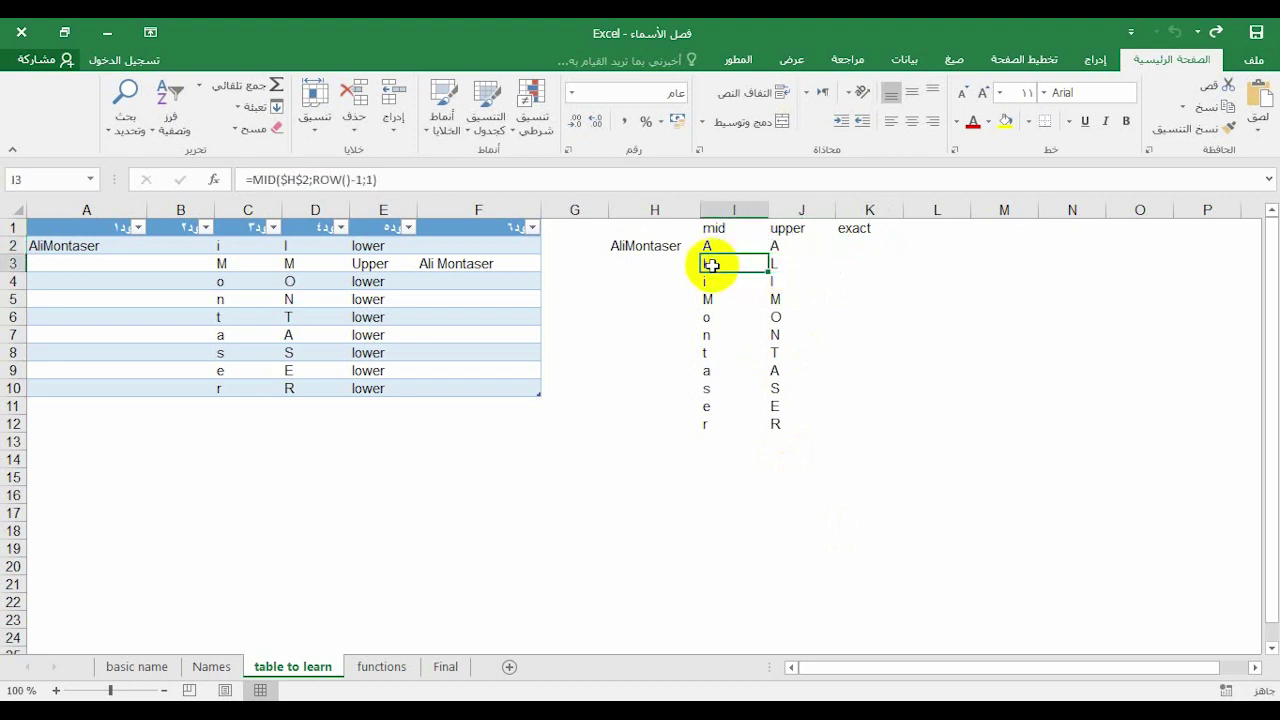
left_click(779, 268)
left_click(714, 261)
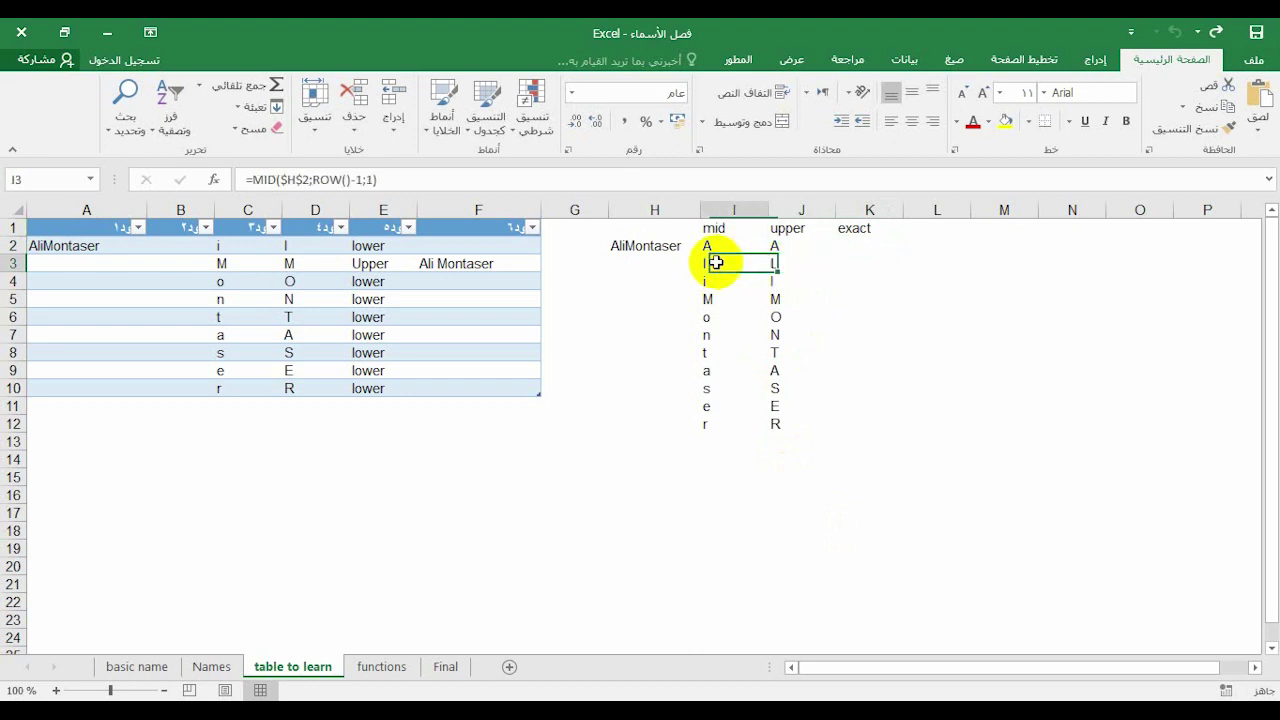
left_click(779, 265)
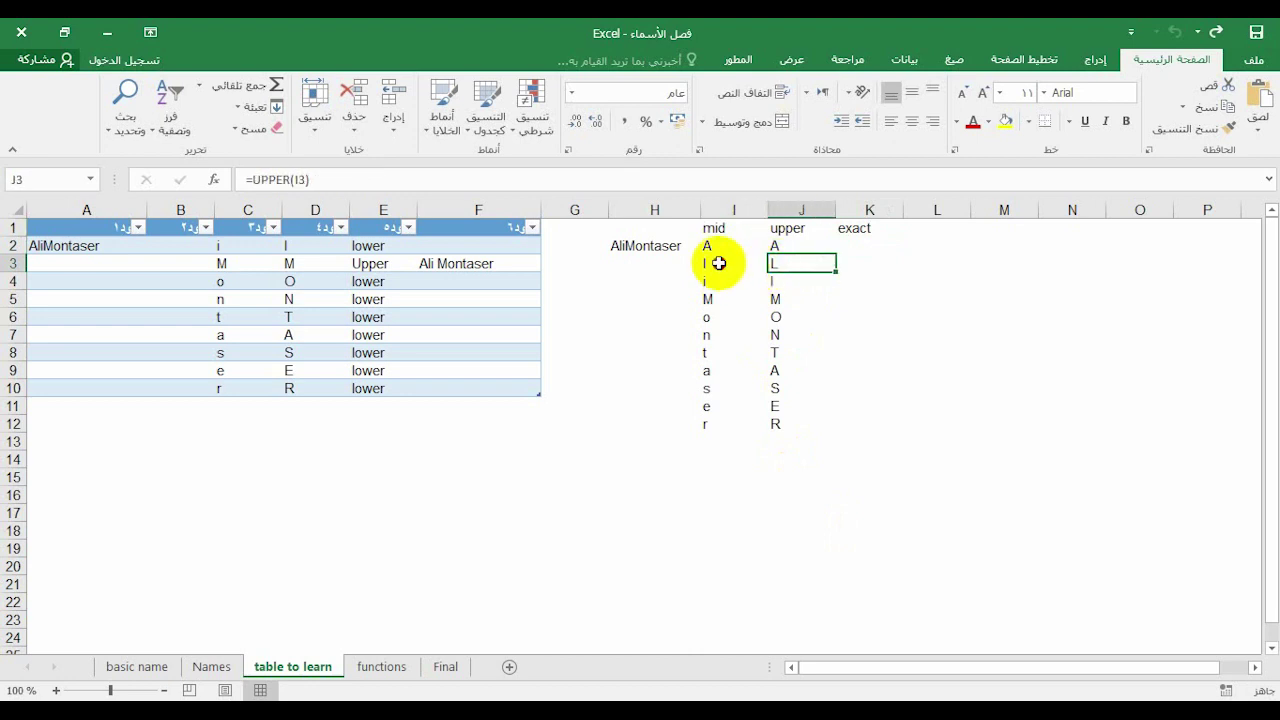
left_click(714, 263)
Enter =EXACT(I2;J2) in K2 and fill it to K12, showing TRUE for A and M
left_click(847, 251)
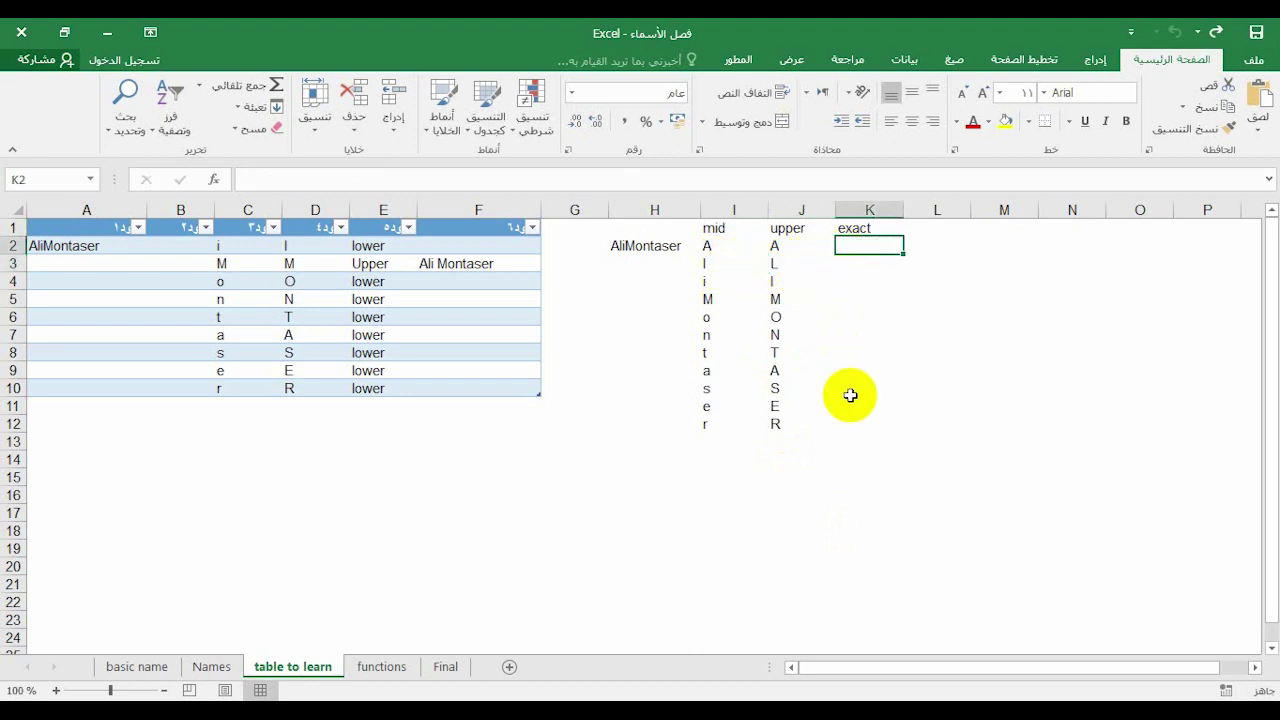
type("=ex")
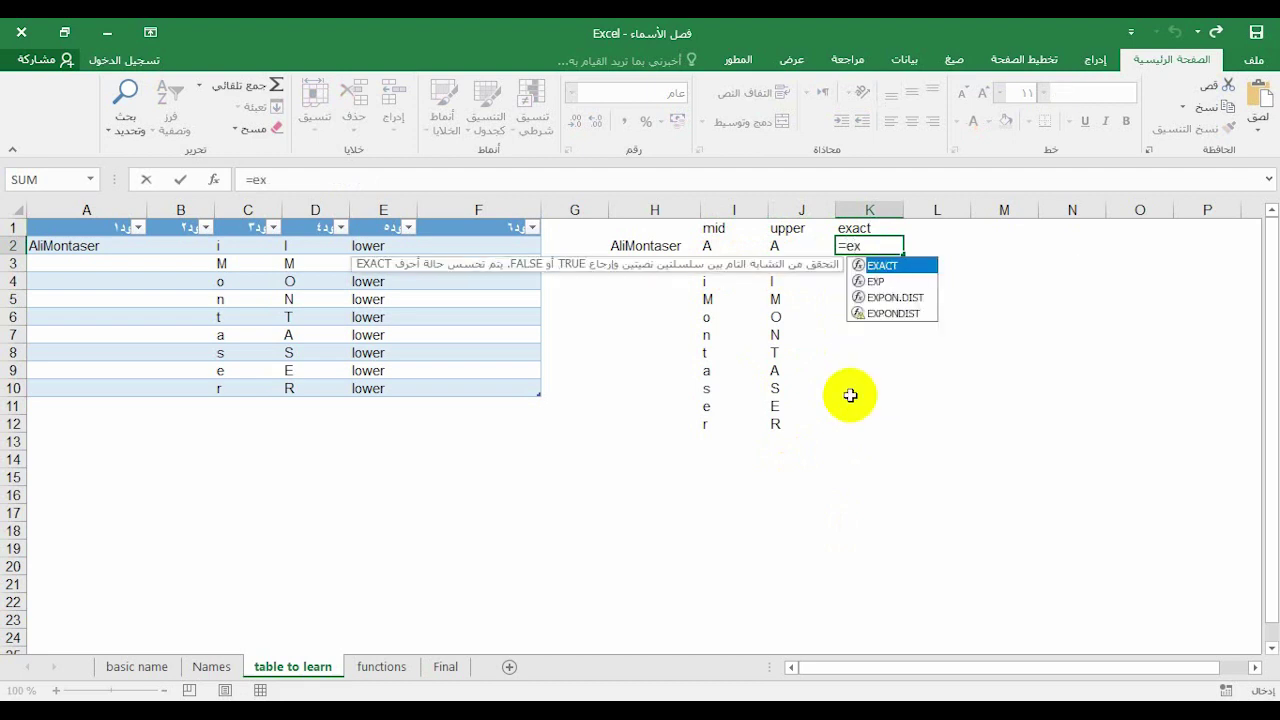
type("act(")
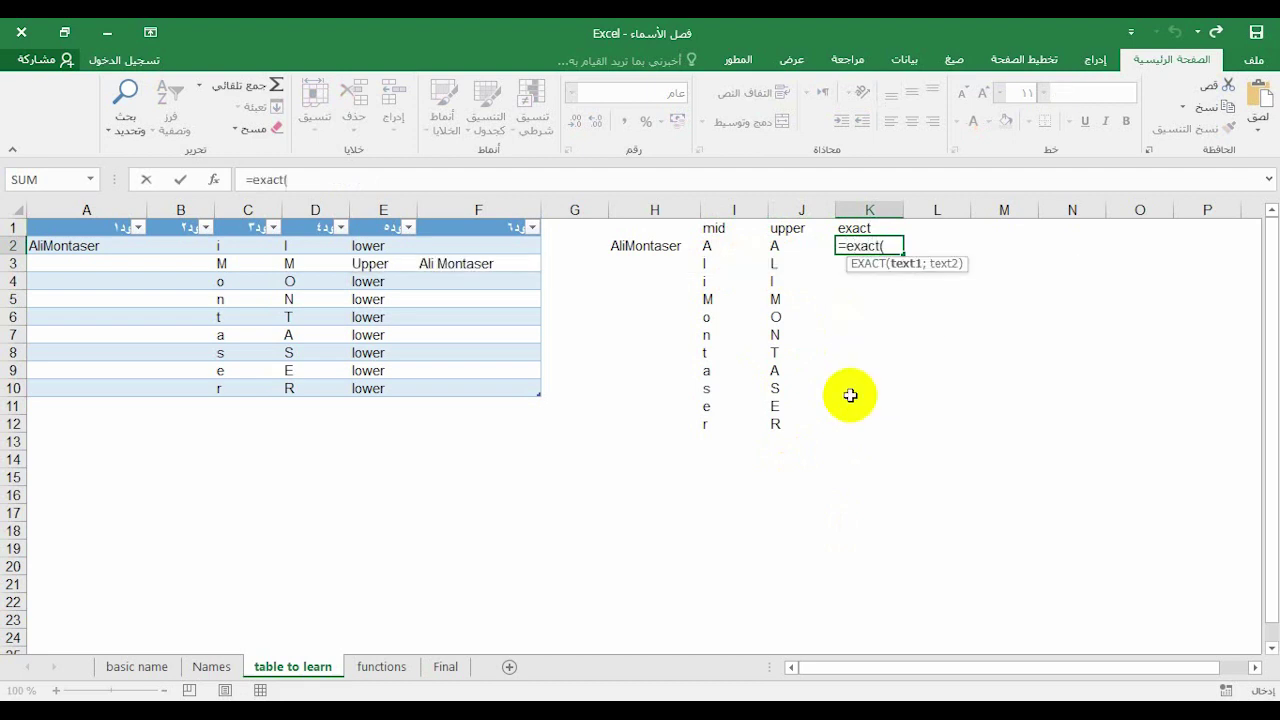
left_click(710, 250)
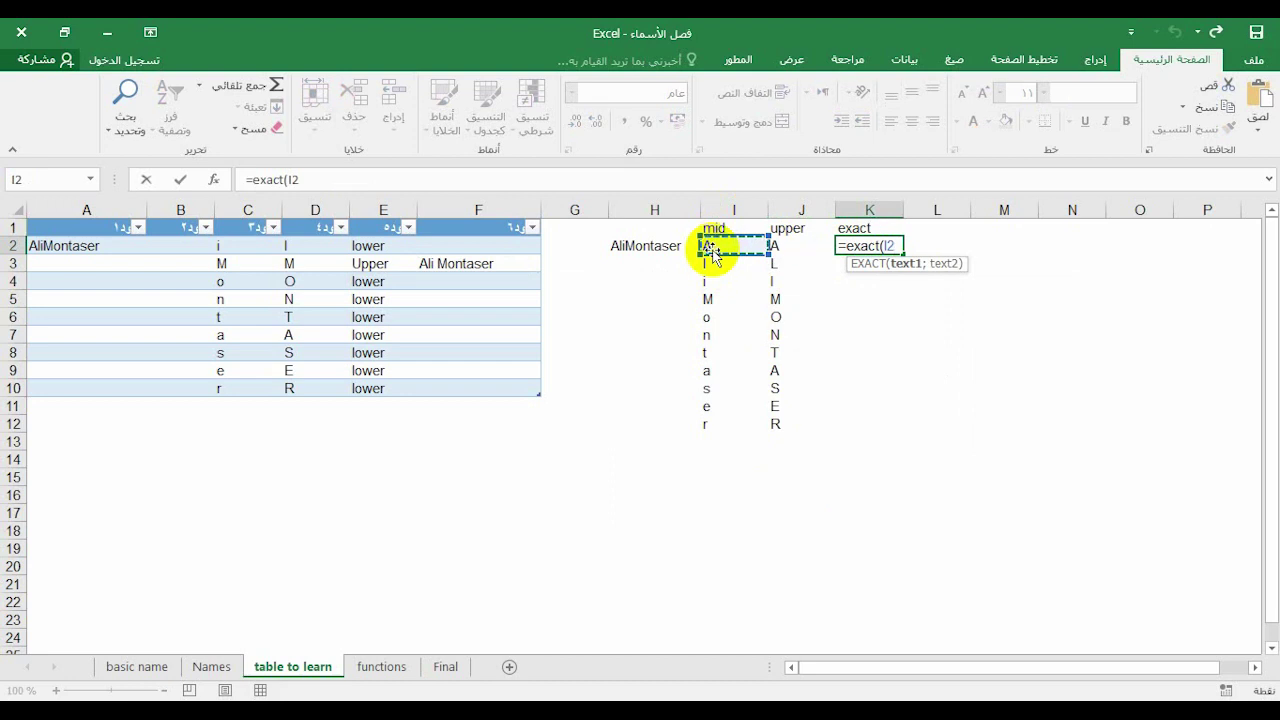
type(";")
left_click(790, 244)
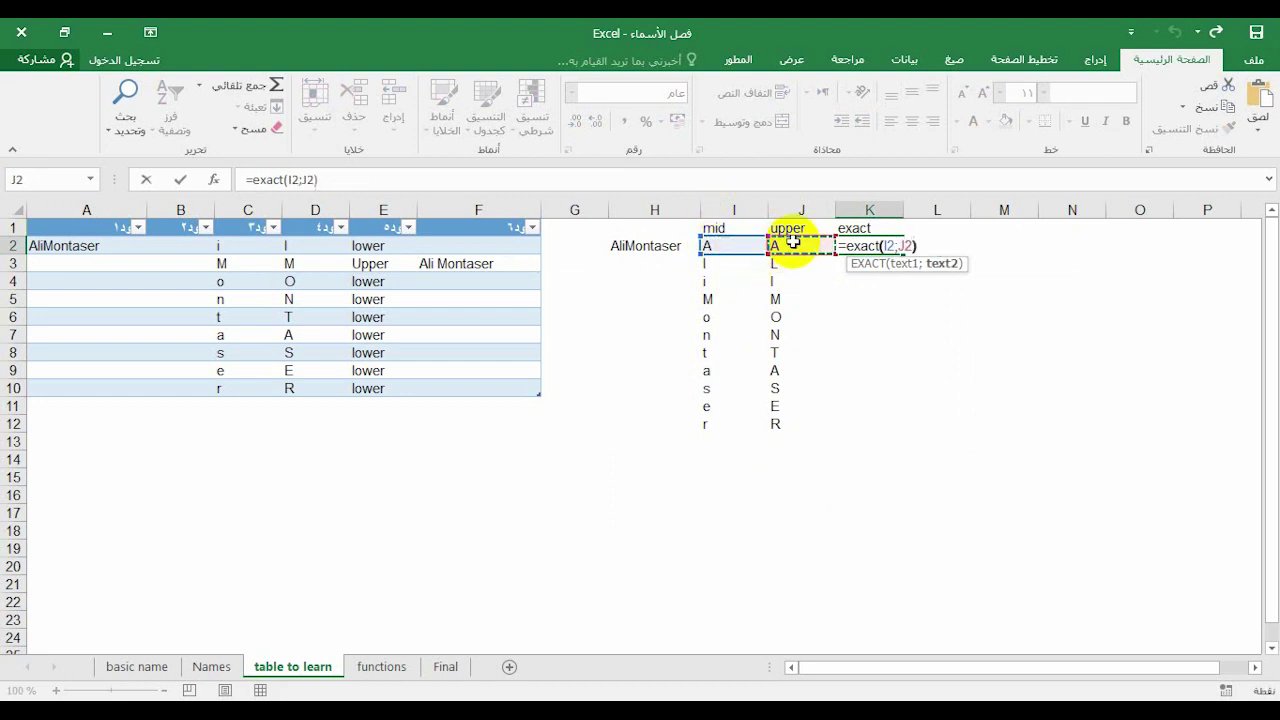
type(")")
key("Return")
left_click(898, 244)
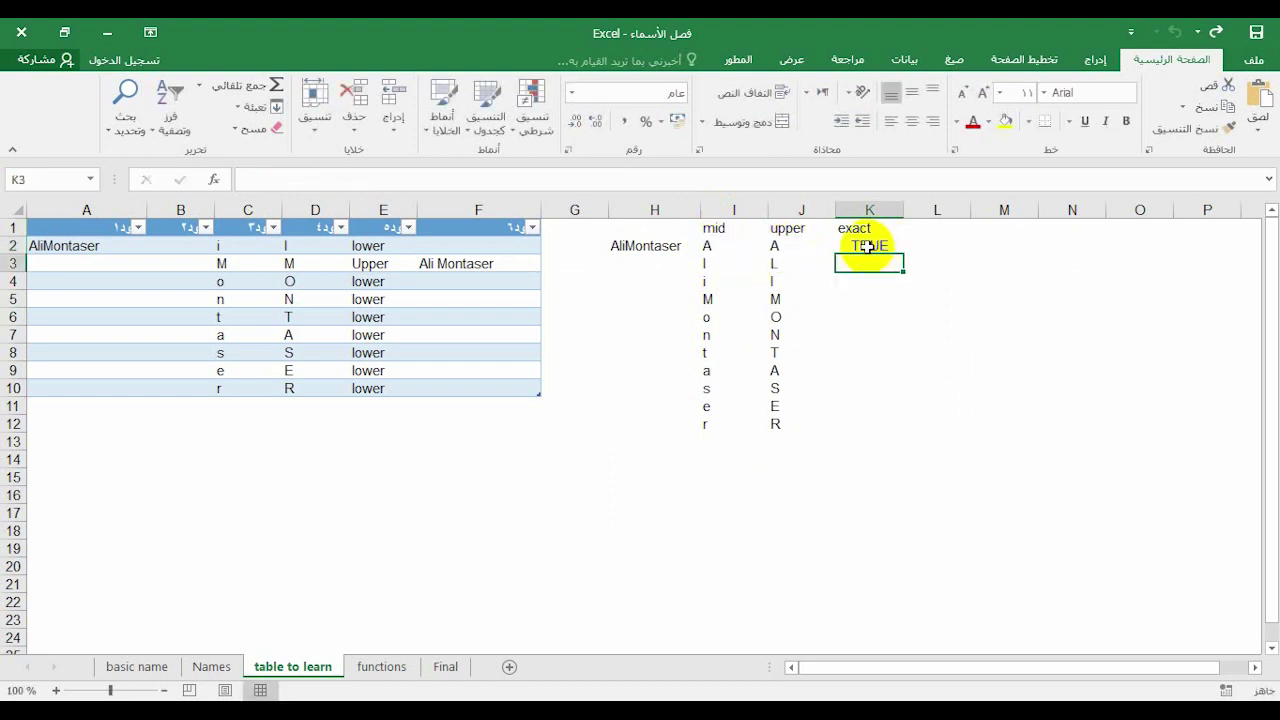
left_click_drag(903, 253, 880, 430)
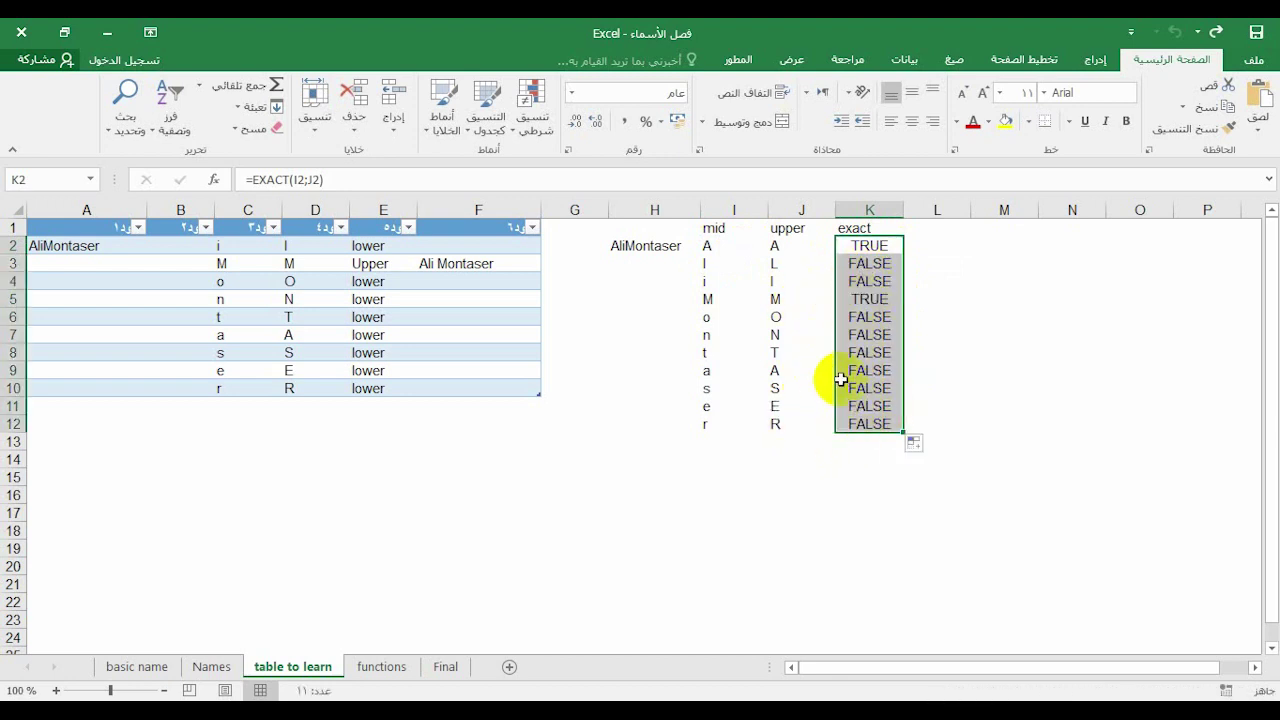
left_click(866, 299)
left_click(771, 298)
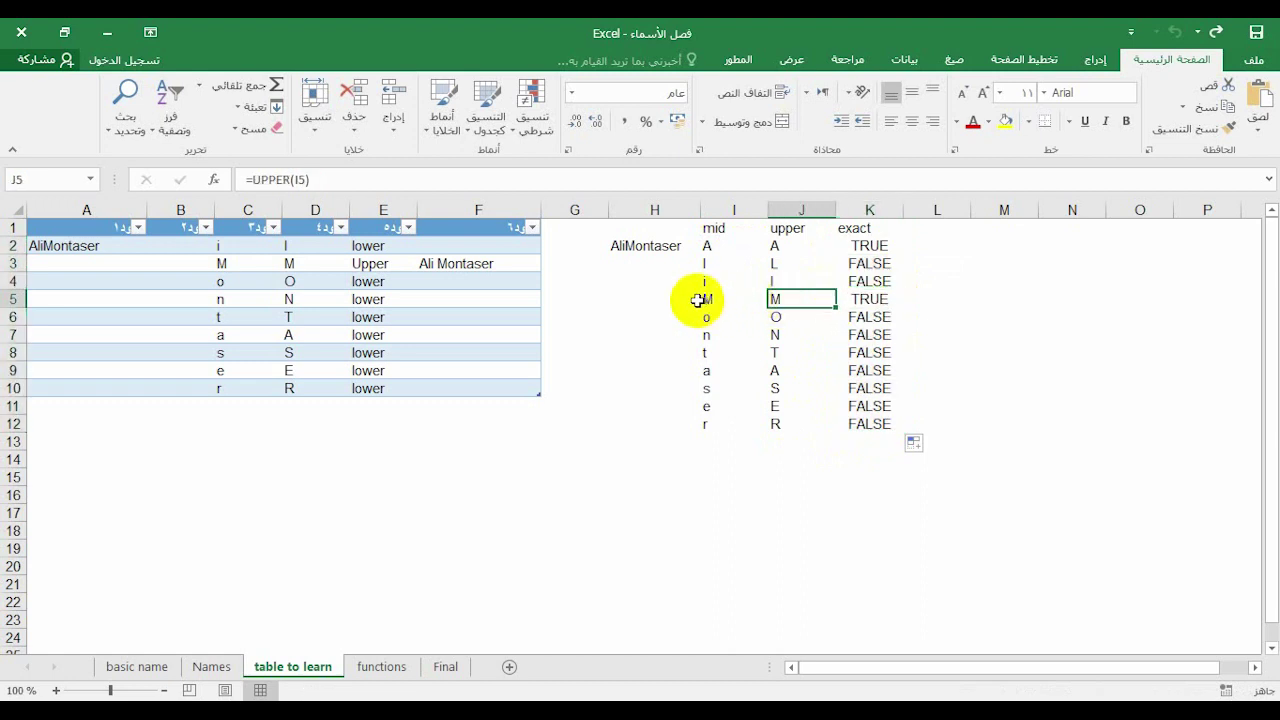
left_click(706, 297)
left_click(774, 298)
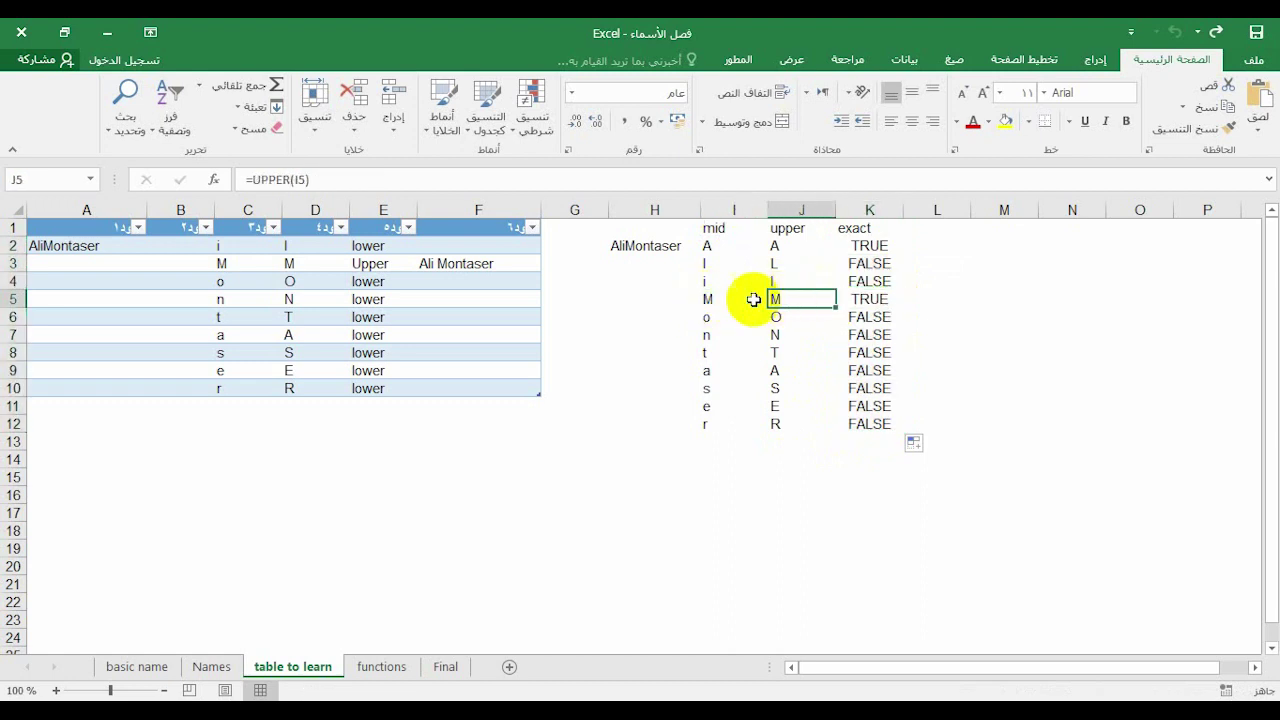
left_click(711, 299)
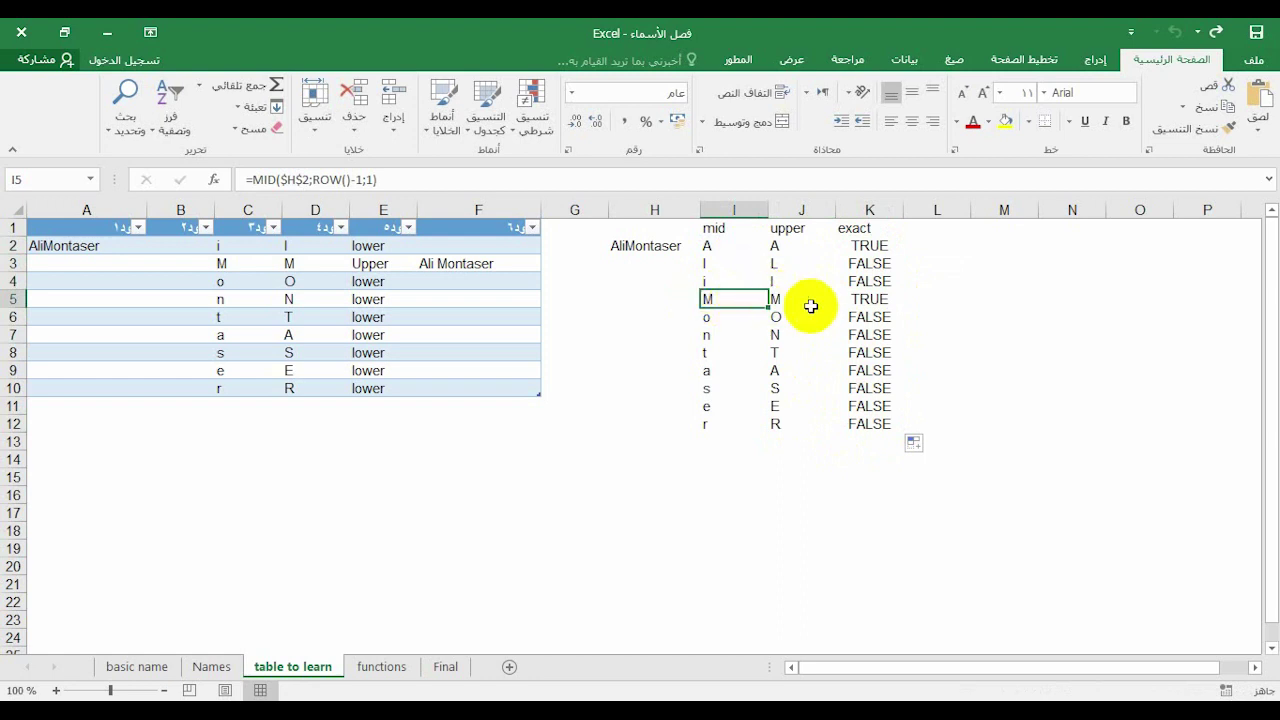
left_click(850, 299)
left_click(785, 299)
left_click(694, 299)
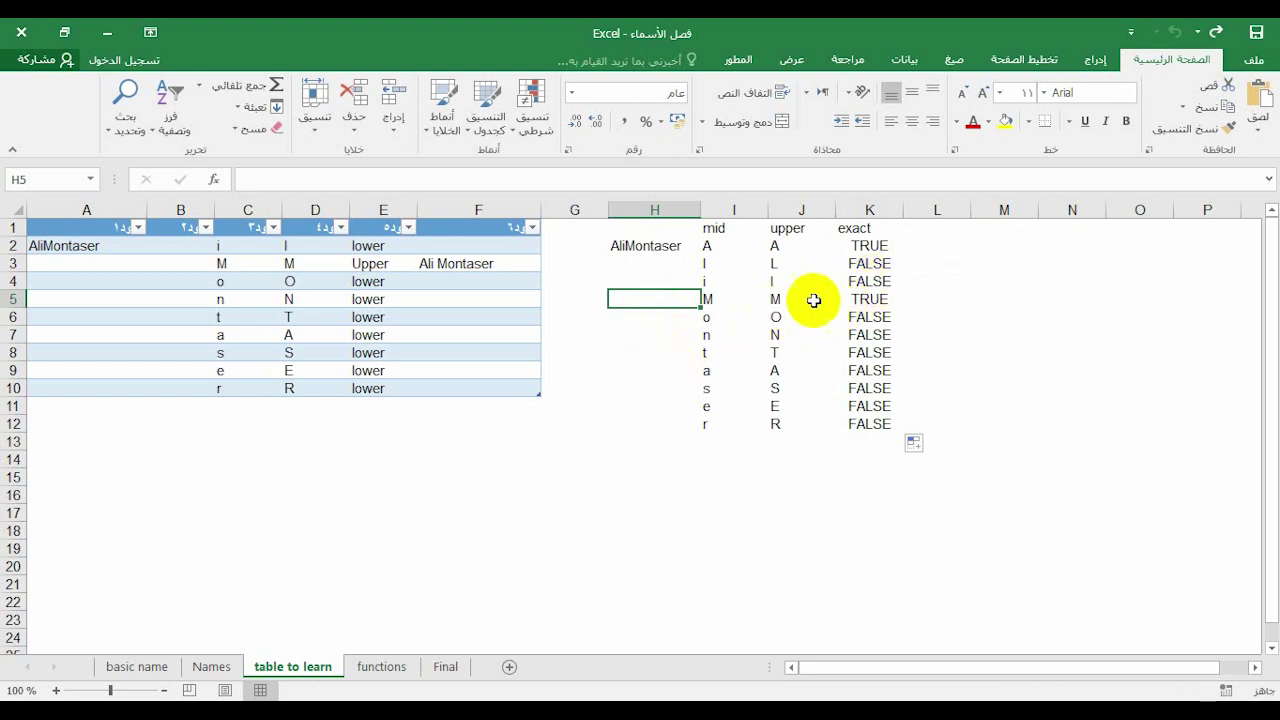
left_click(870, 248)
left_click(857, 298)
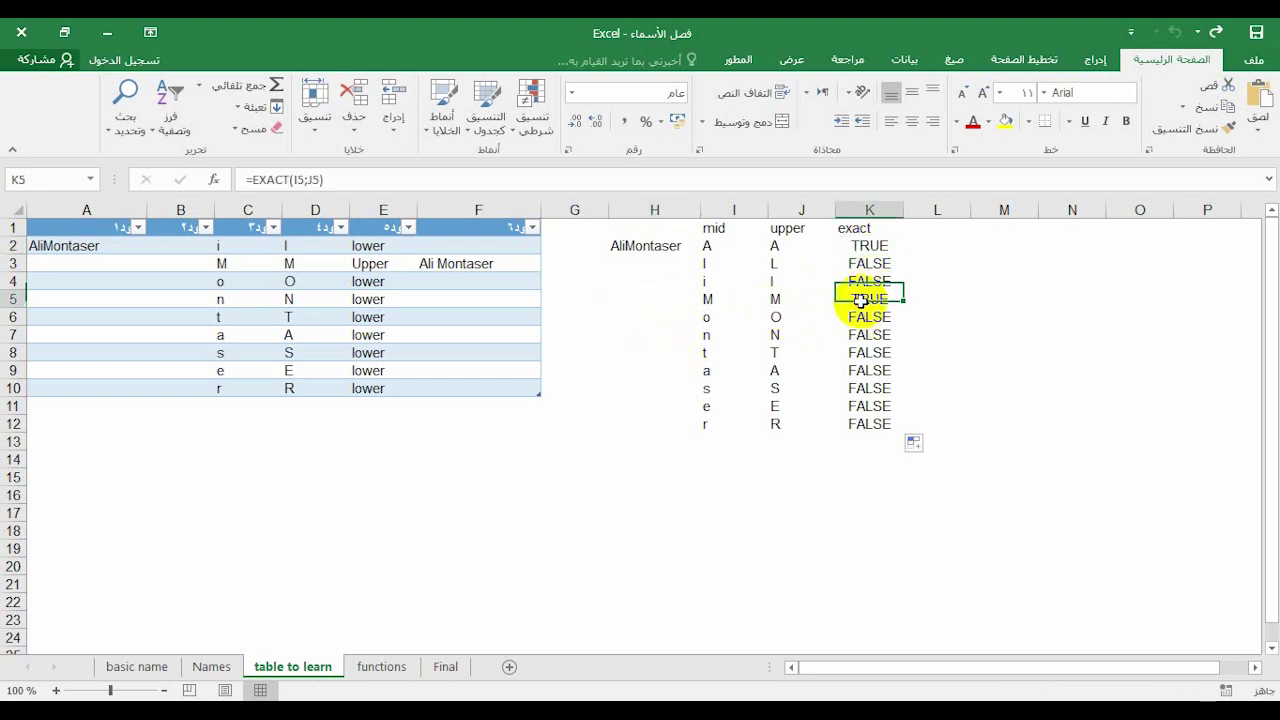
left_click(870, 248)
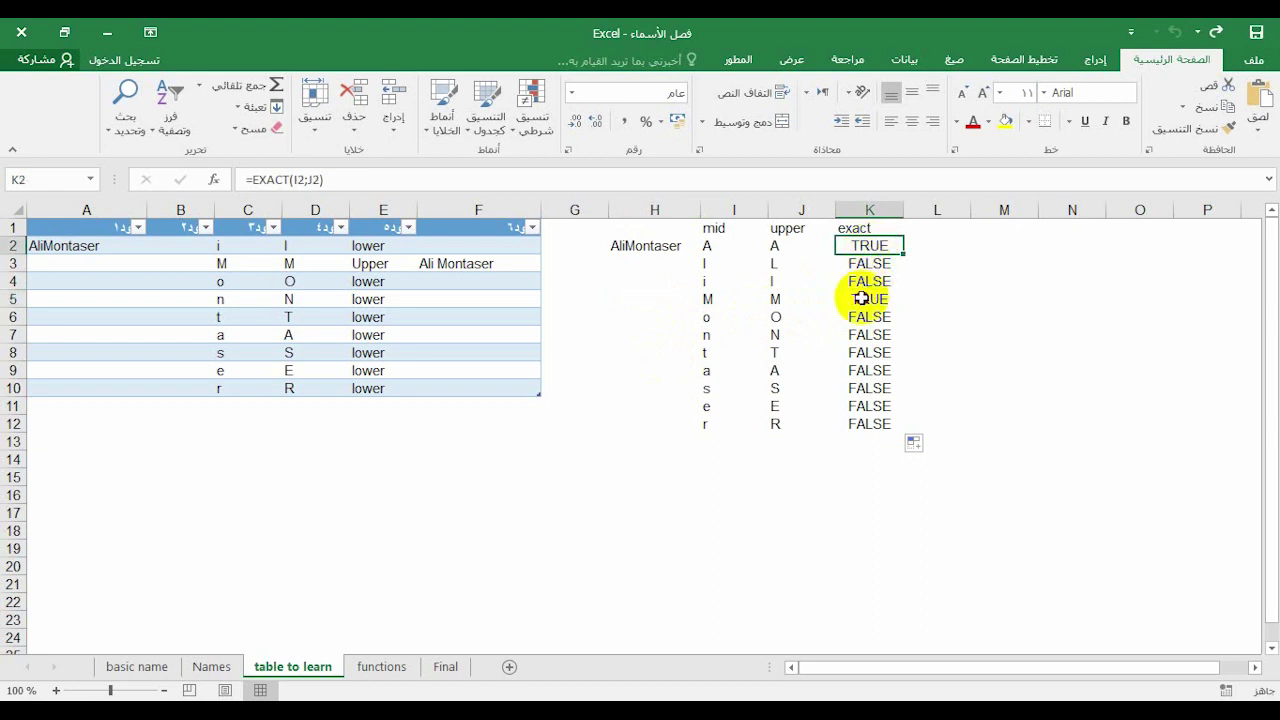
left_click(861, 298)
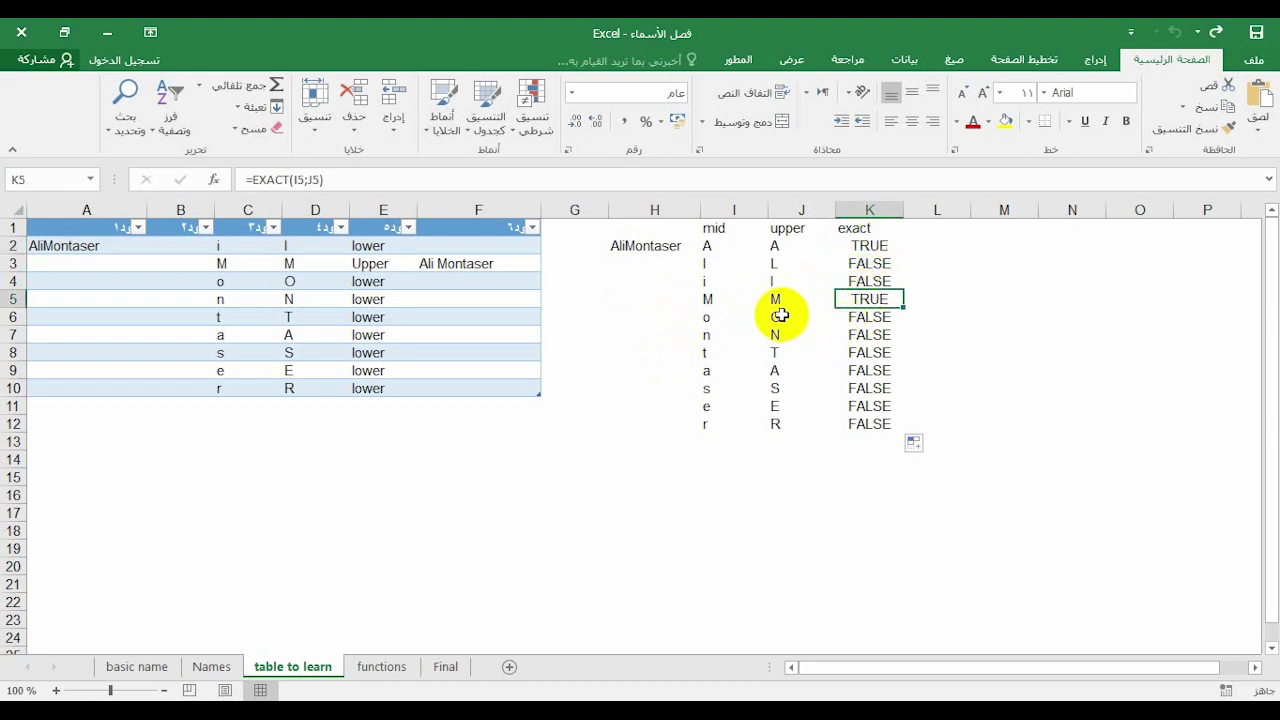
left_click(708, 248)
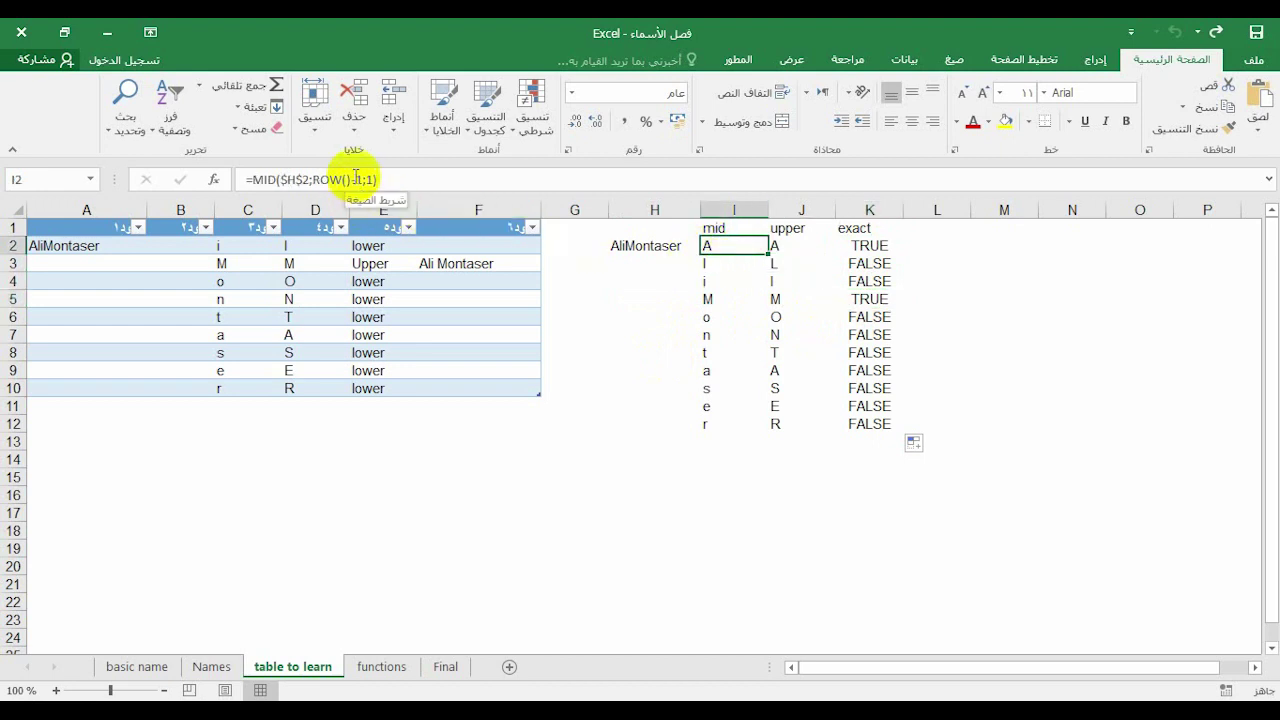
Change I2 to =MID($H$2;ROW();1) and fill it down to I12
left_click(362, 180)
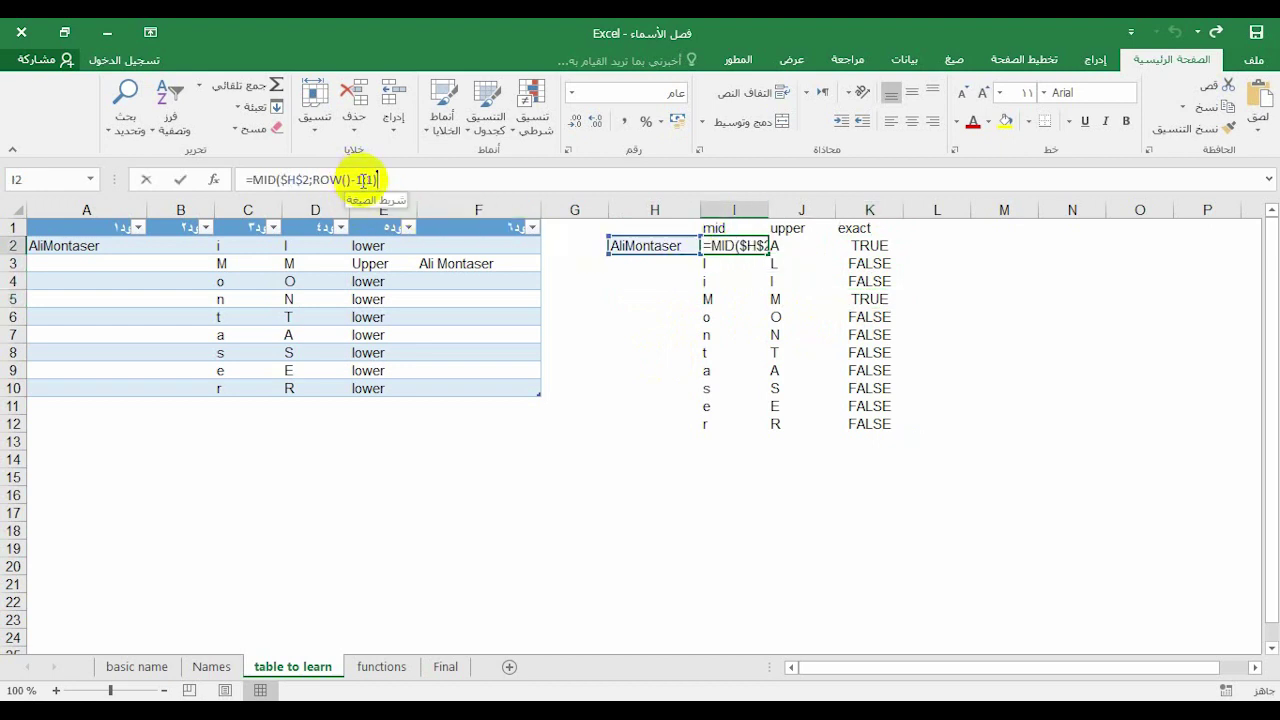
key("BackSpace")
key("BackSpace")
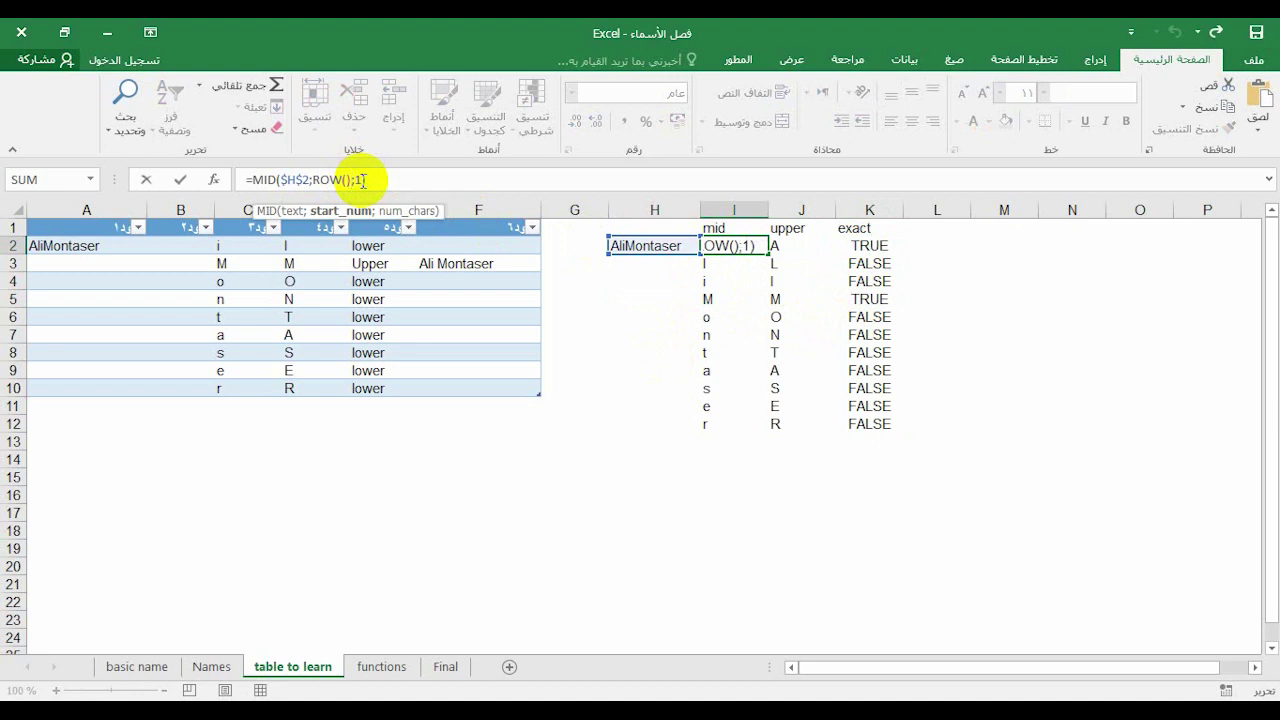
key("Return")
left_click(734, 249)
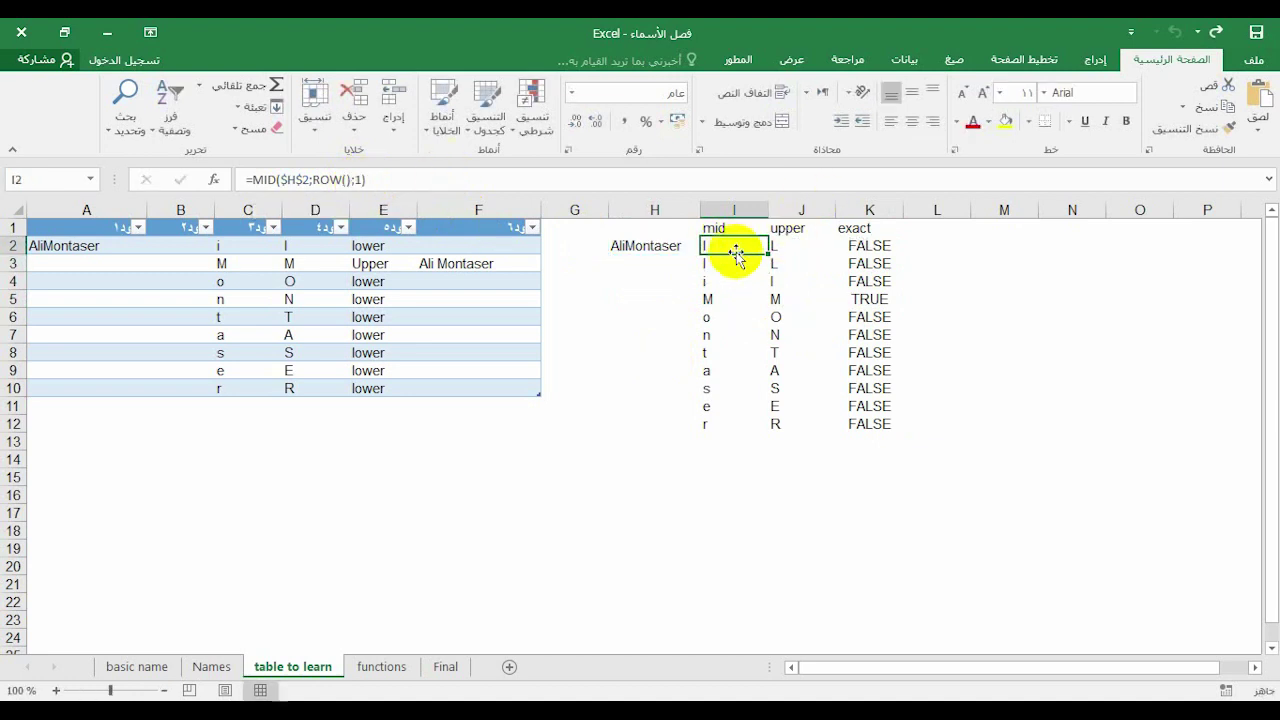
left_click_drag(767, 256, 711, 430)
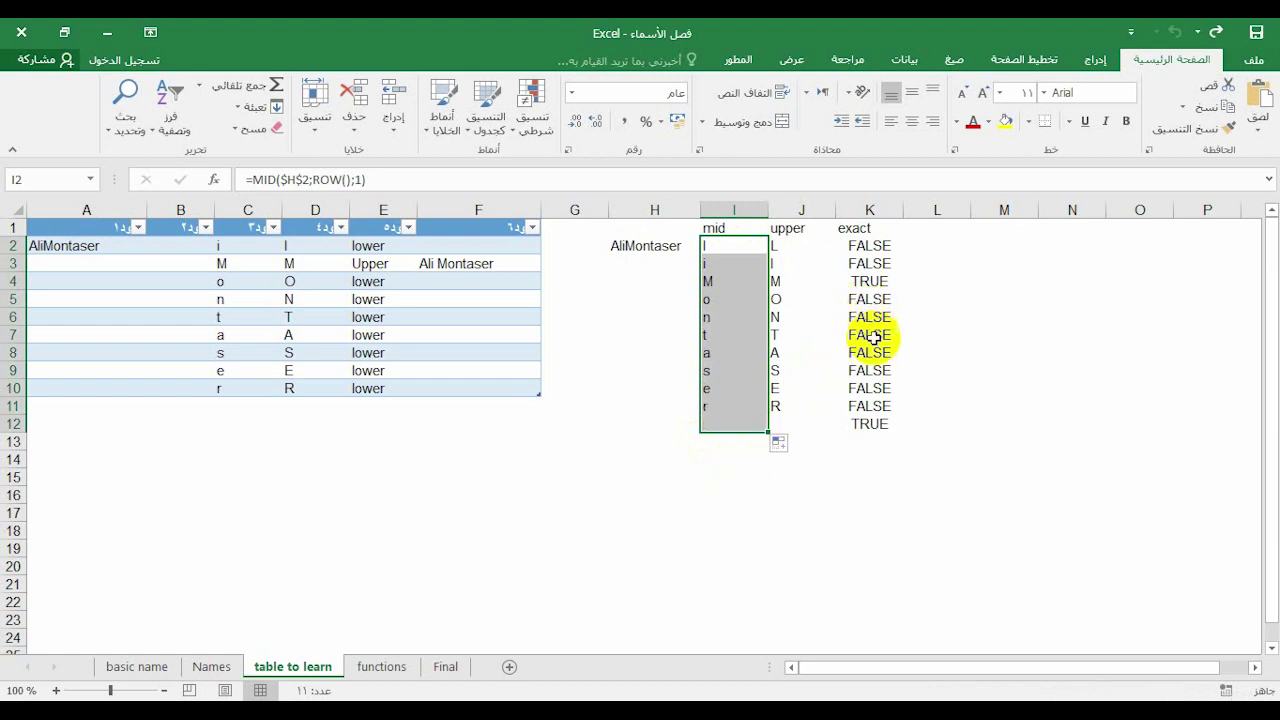
Clear the stray result in K12 and select the TRUE in K4
left_click(873, 425)
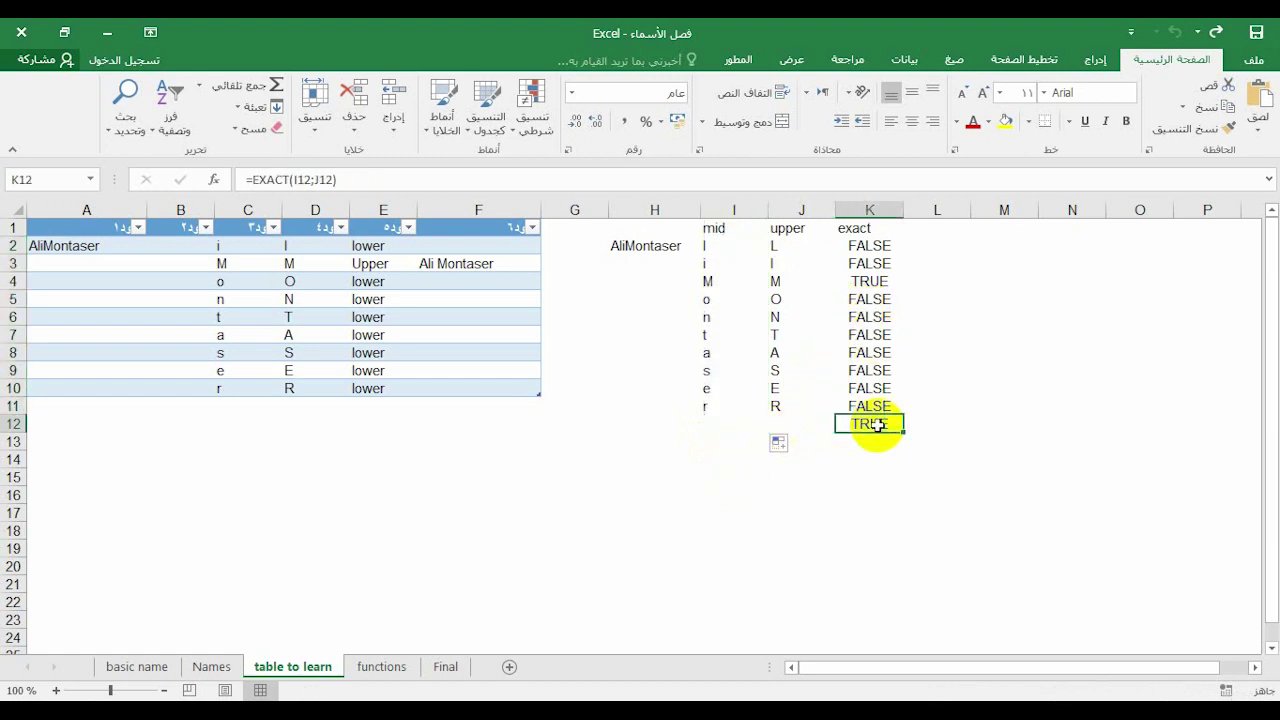
key("Delete")
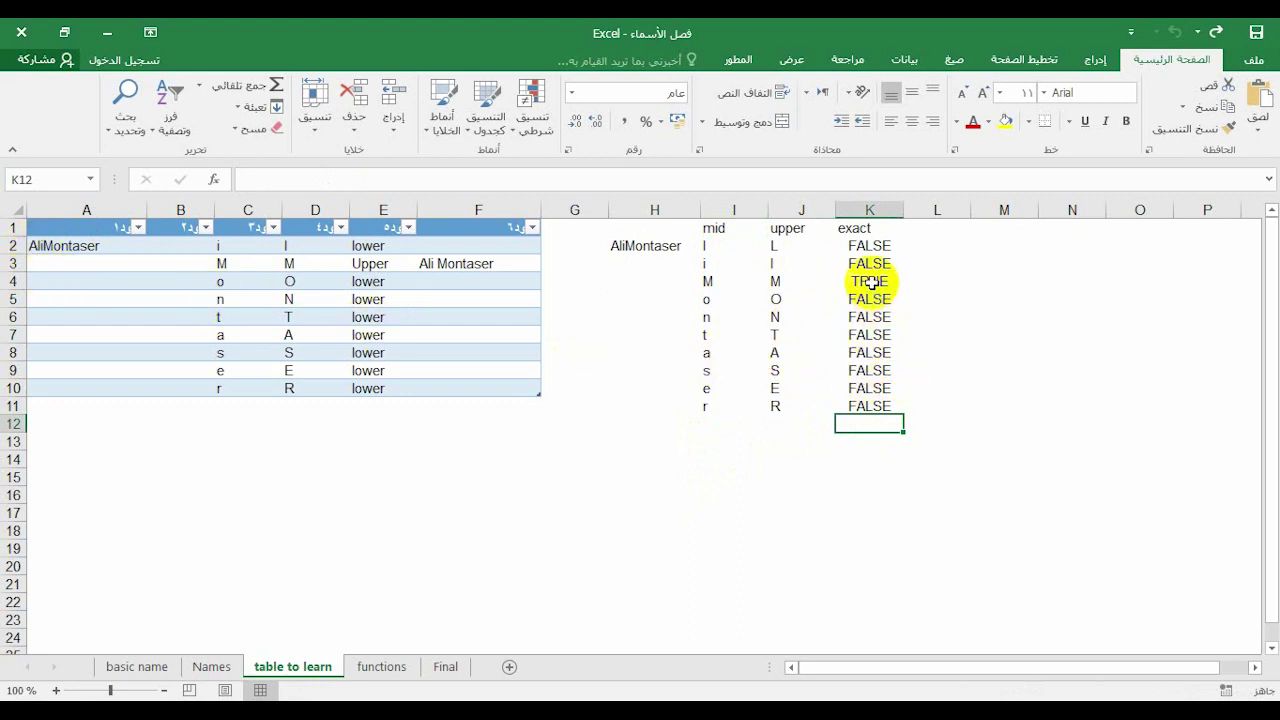
left_click(866, 281)
Fill K4 yellow, add an 'if' header in L1, and begin =IF( in L2
left_click(1006, 125)
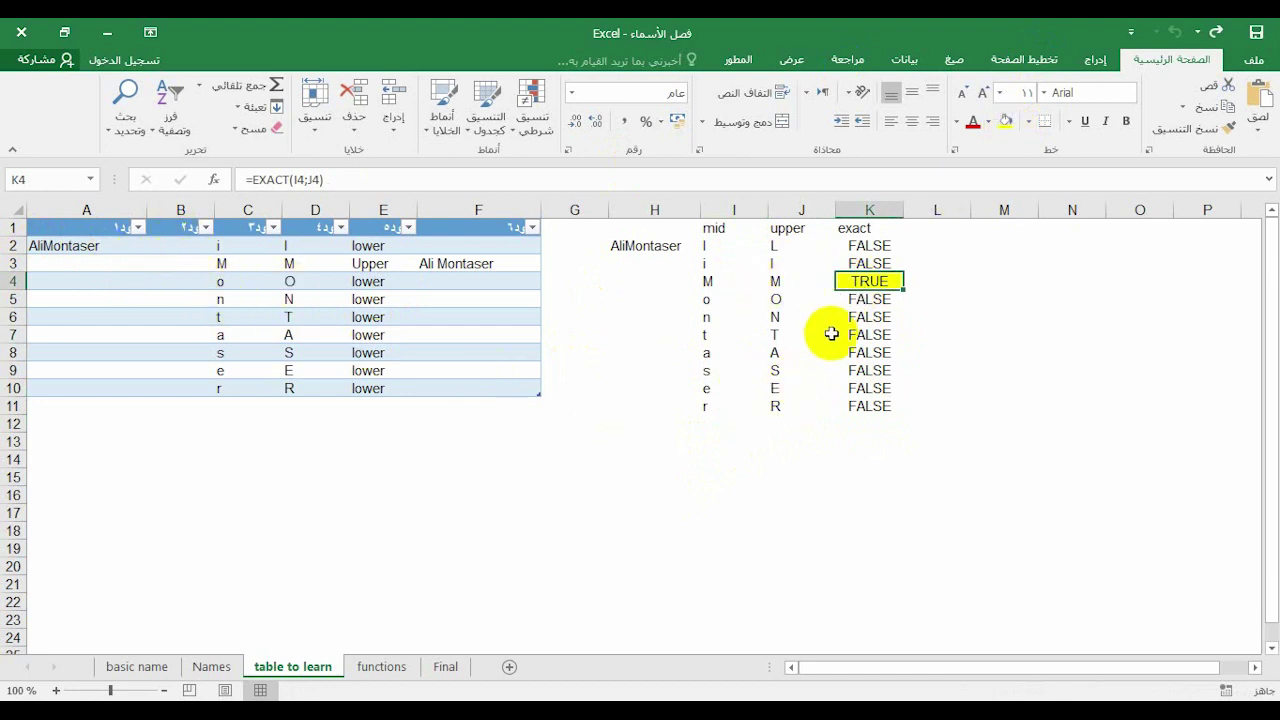
left_click(930, 228)
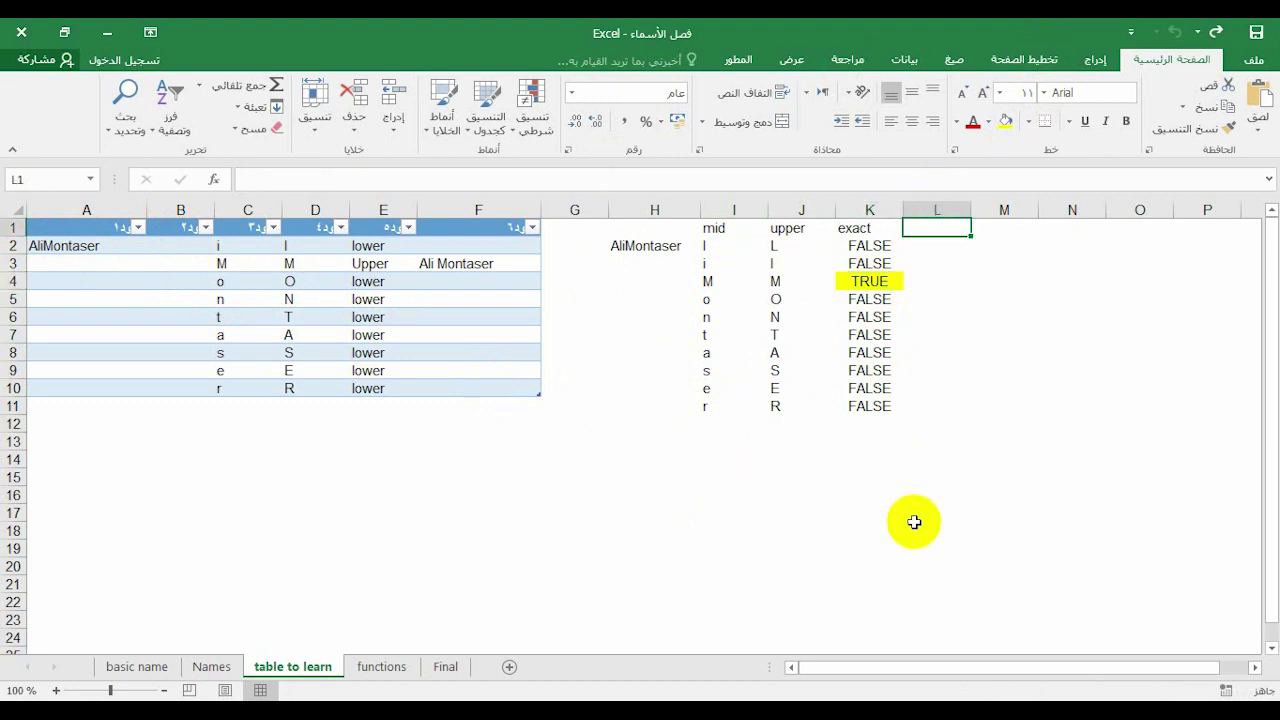
type("if")
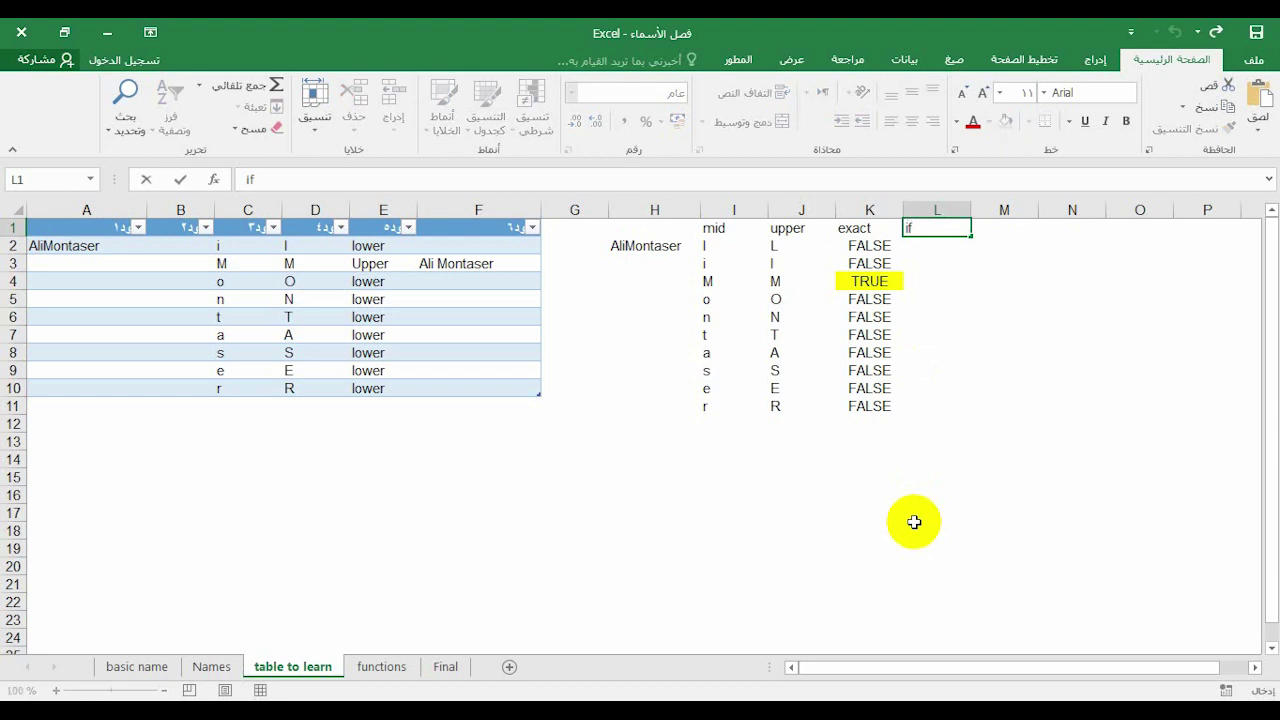
key("Return")
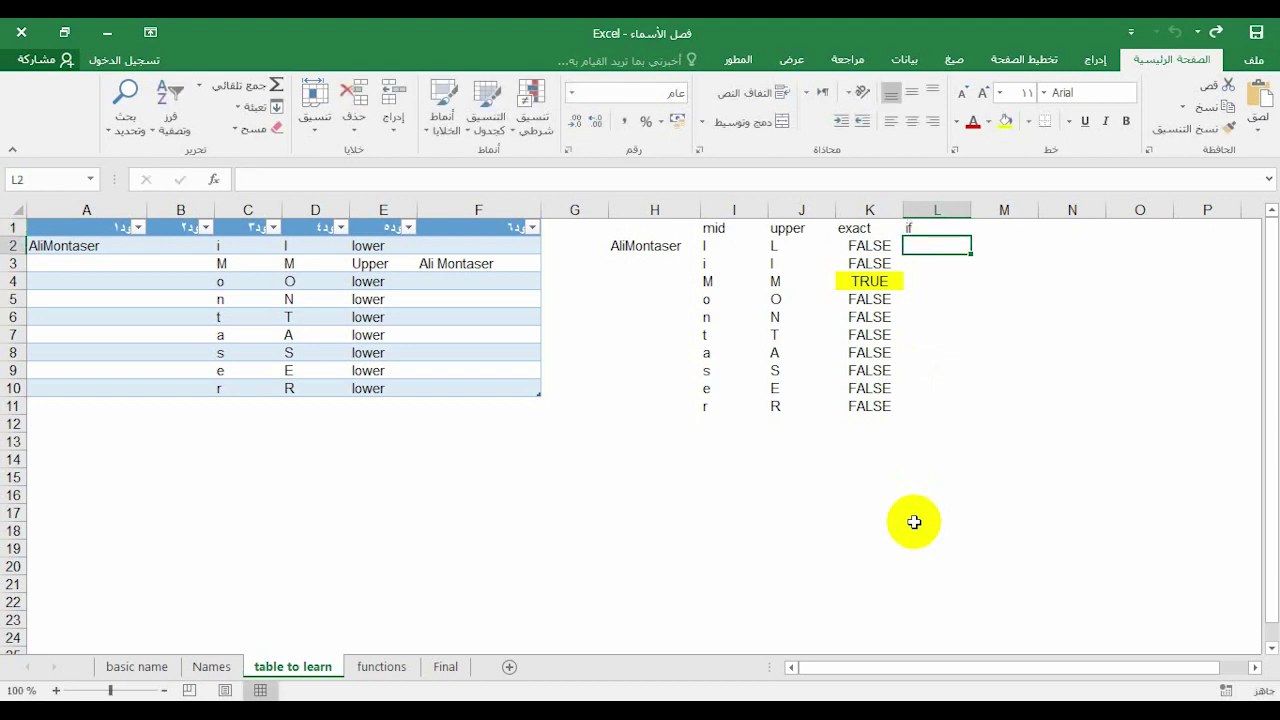
type("if(")
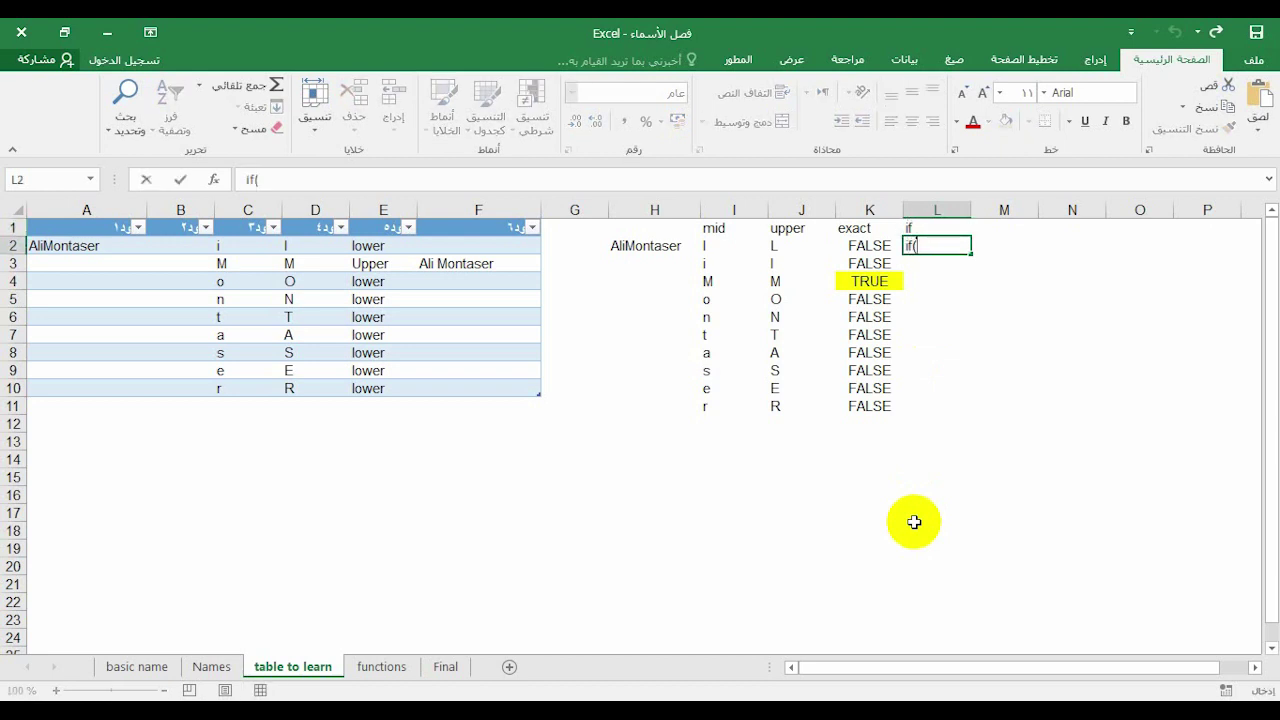
type("=if(")
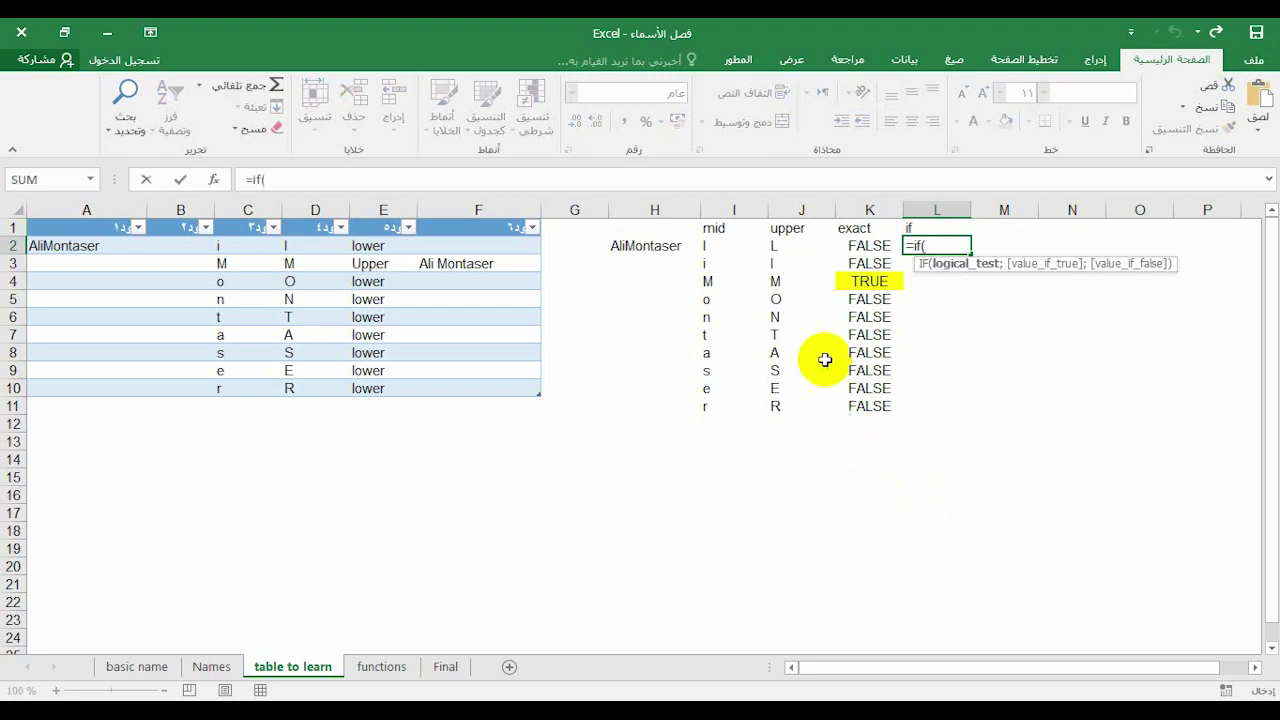
In L2, build =IF(K2=TRUE;SUBSTITUTE(A2;I2;" "&I2);"") to return the spaced name or a blank
left_click(858, 250)
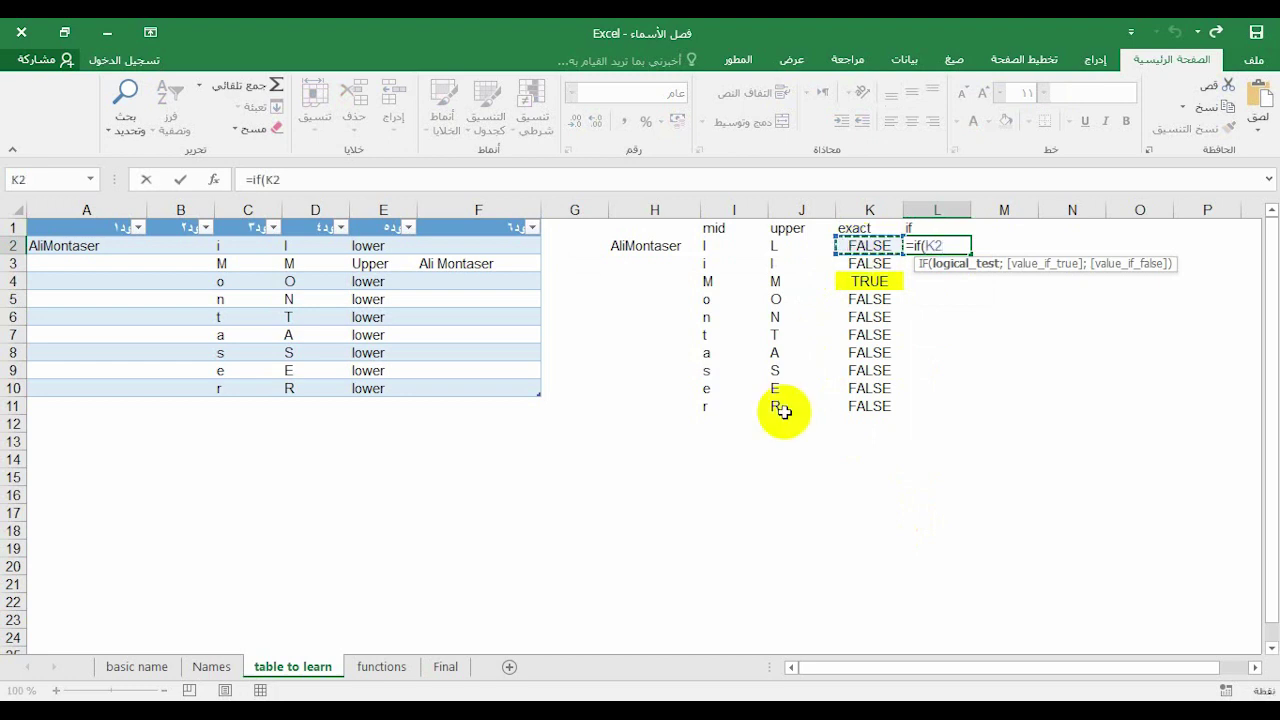
type("=true")
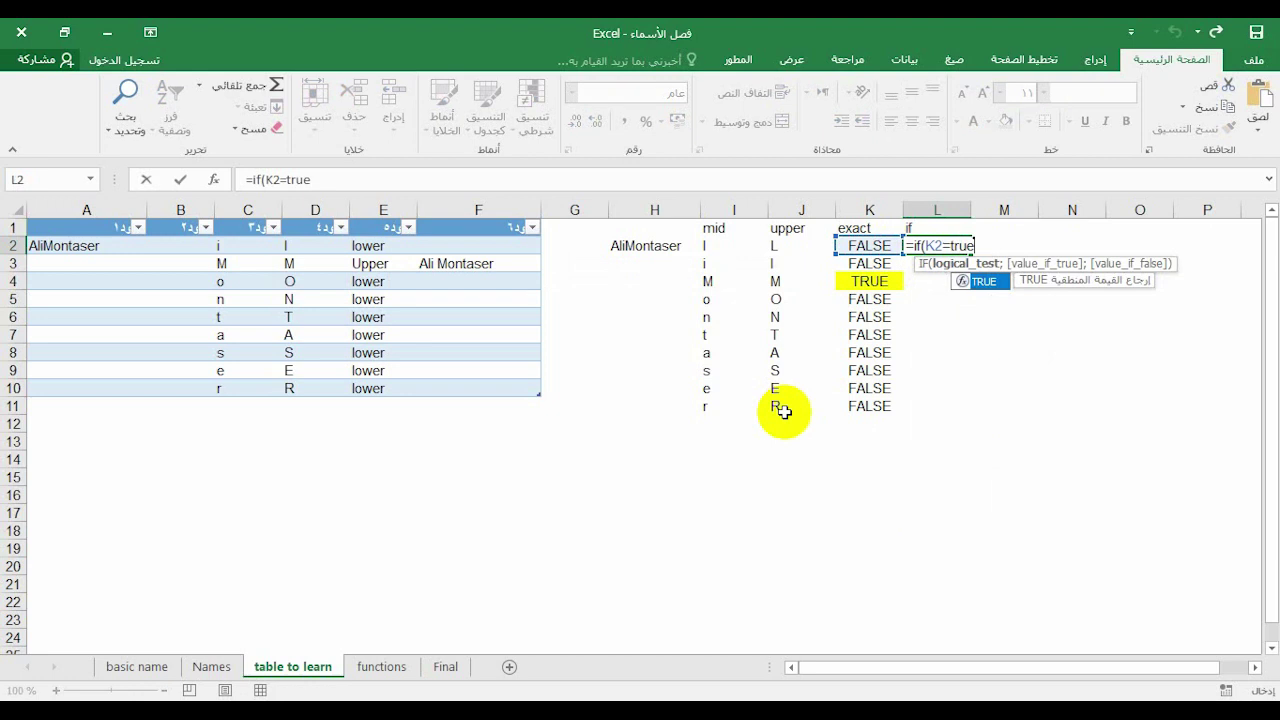
type(";")
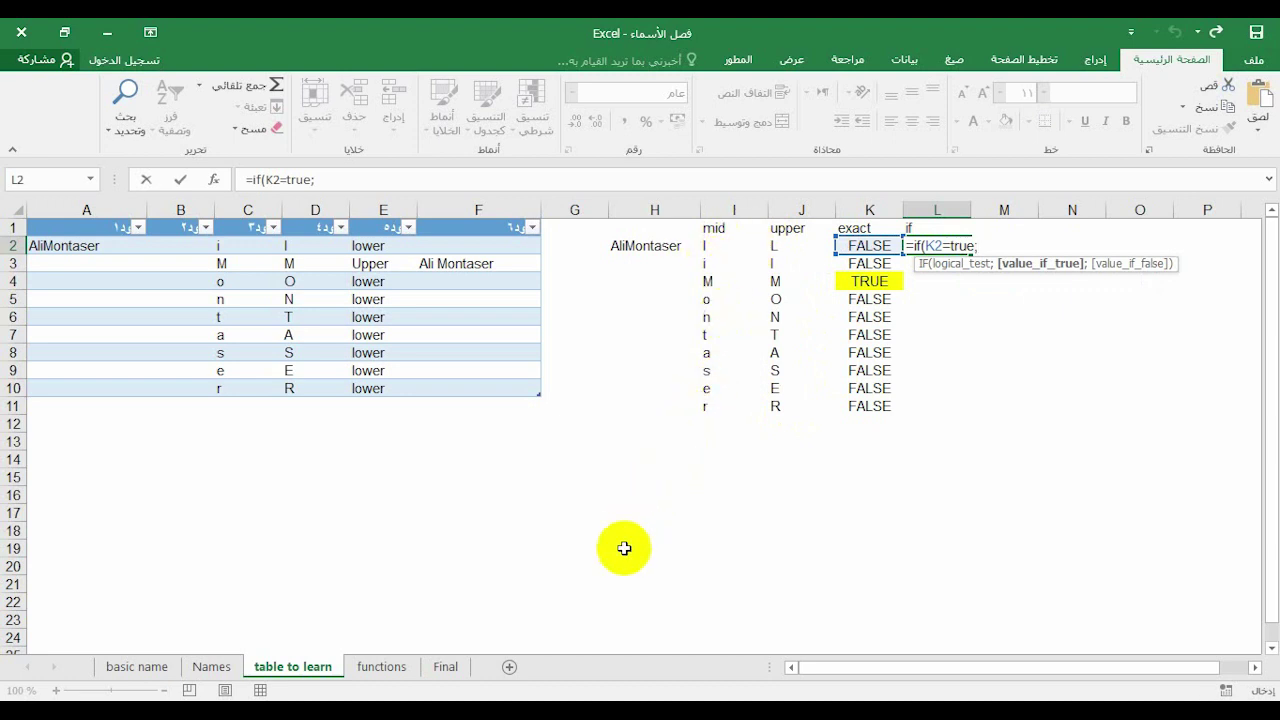
type("sub")
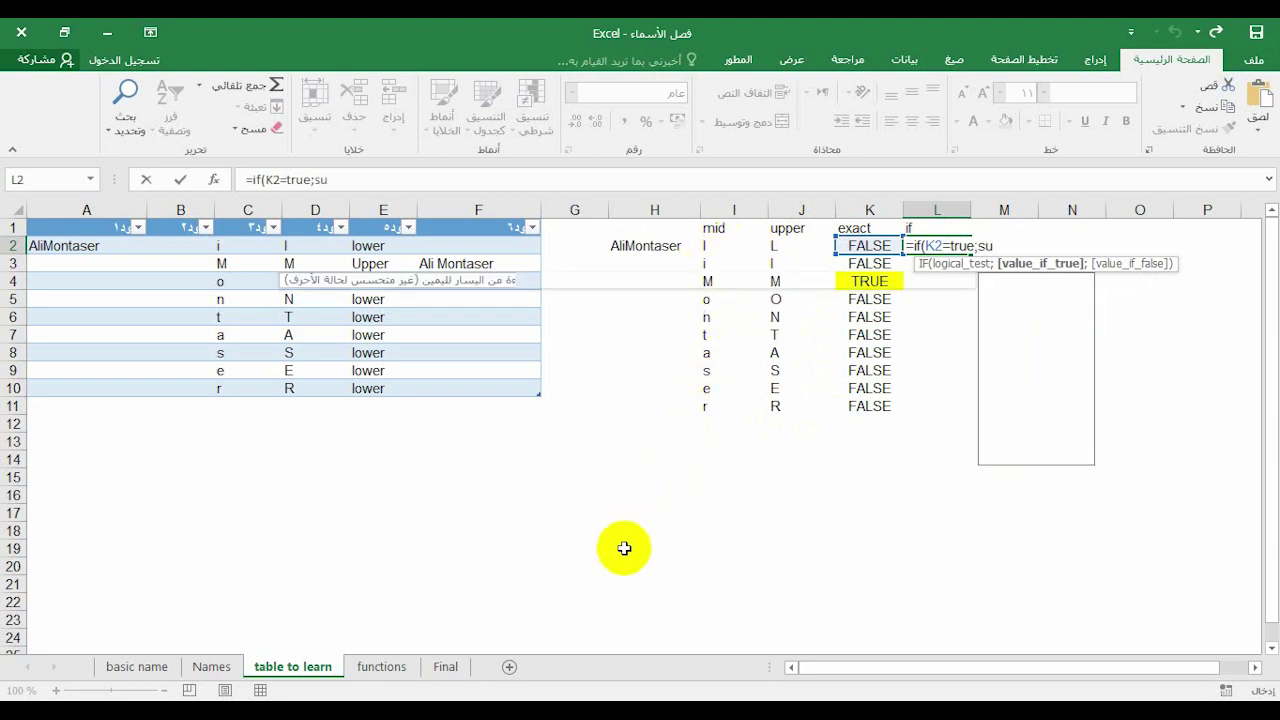
double_click(1044, 282)
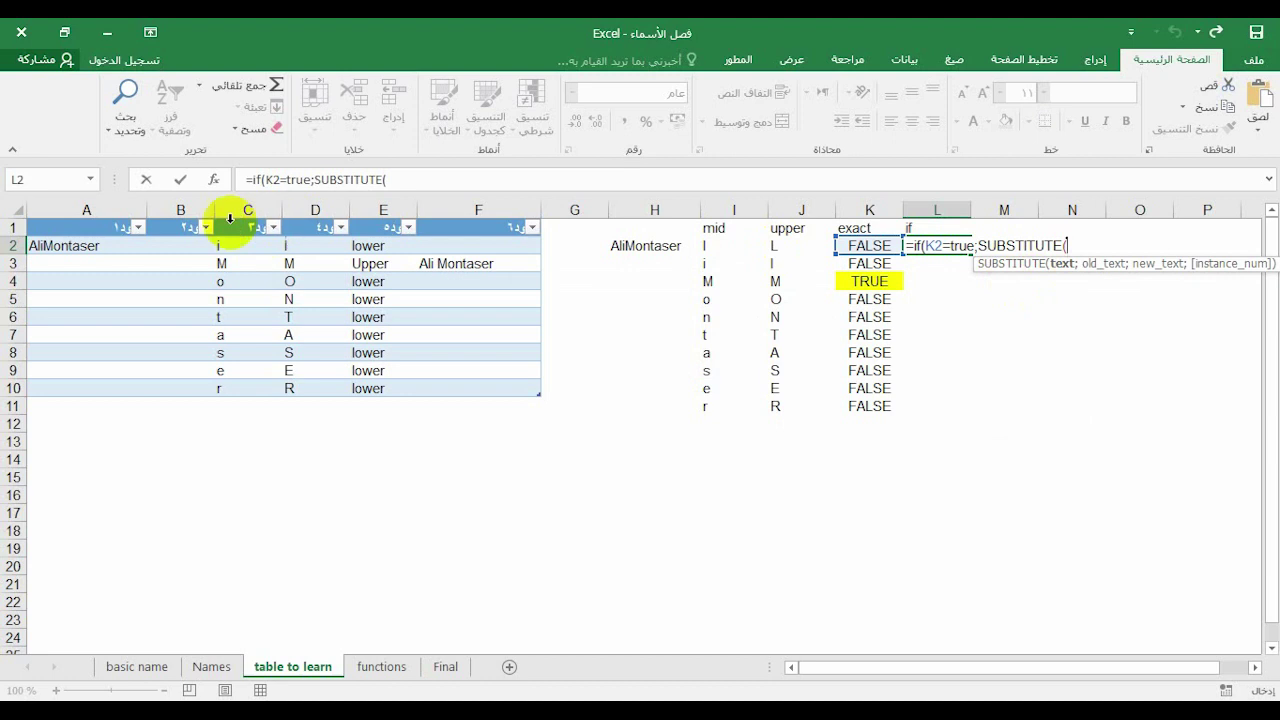
left_click(72, 248)
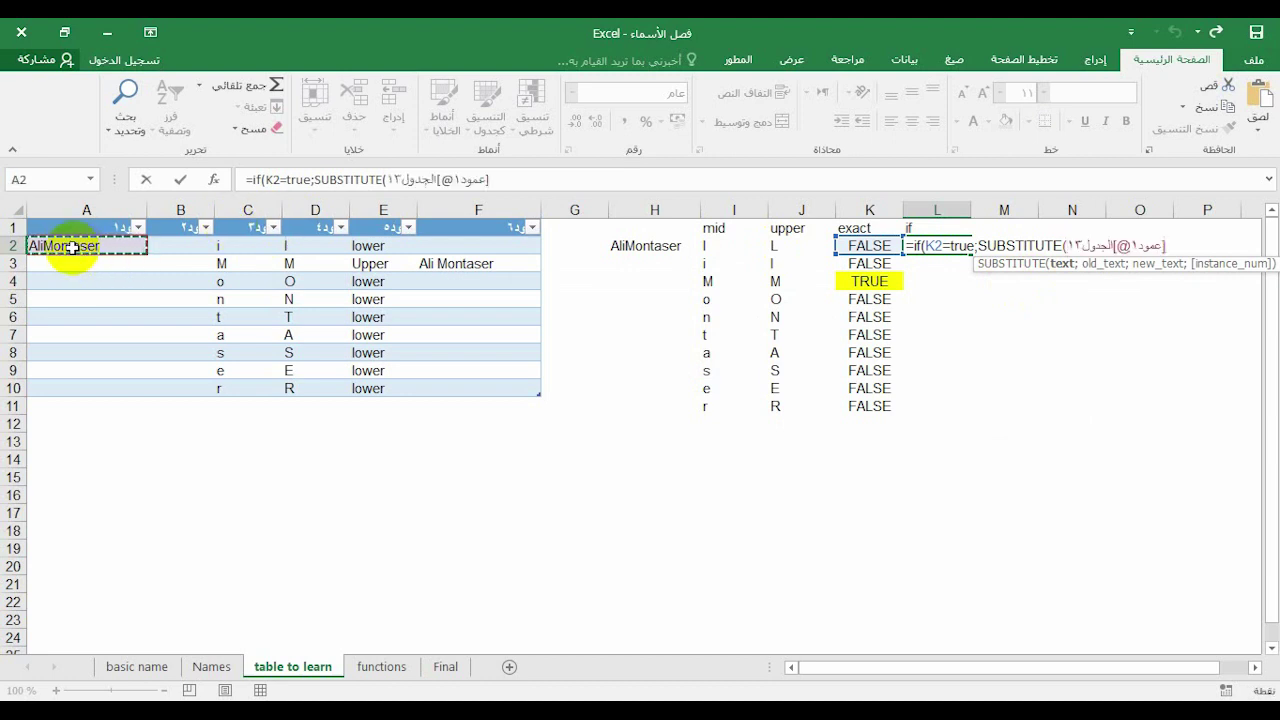
type(";")
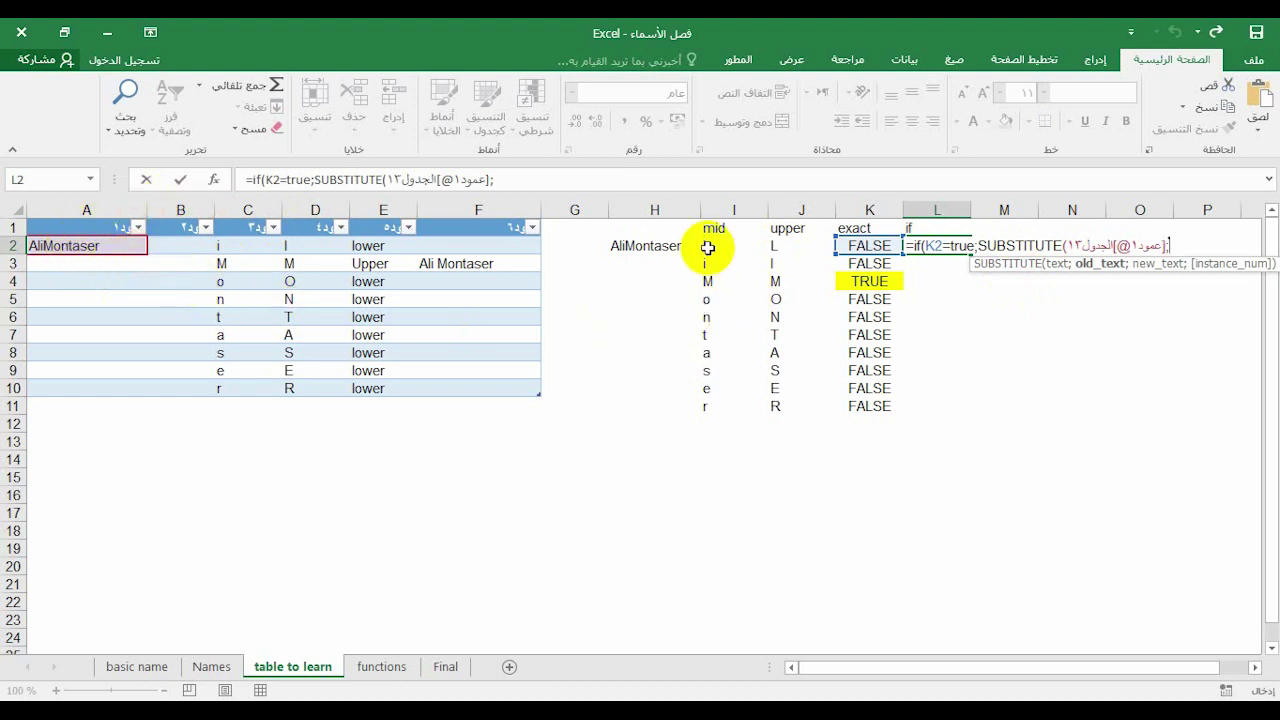
left_click(705, 247)
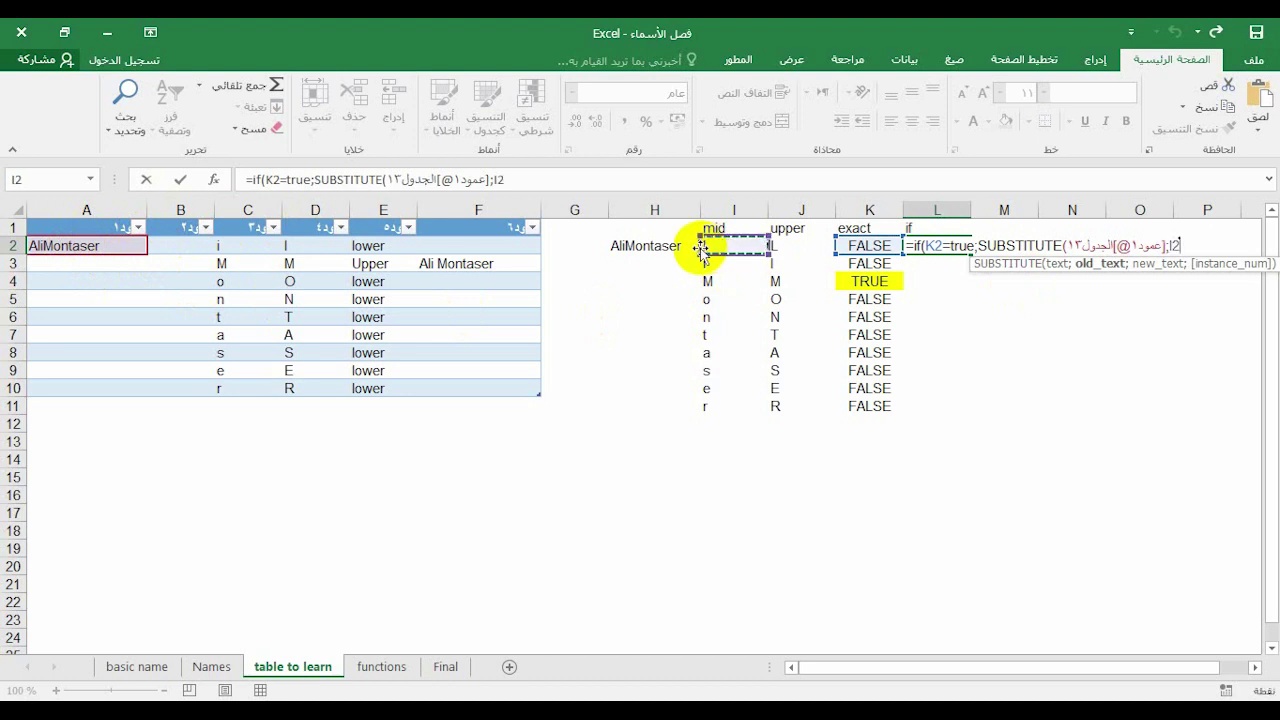
type(";\" \"&")
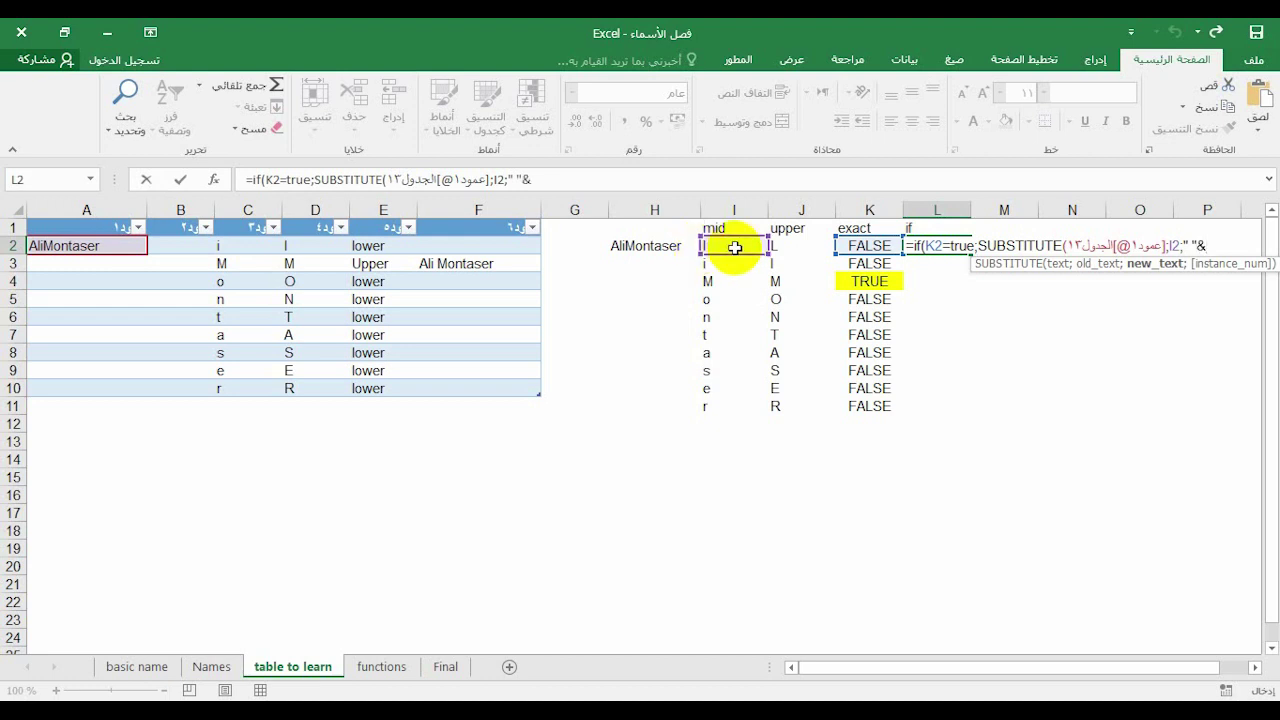
left_click(735, 247)
type(";")
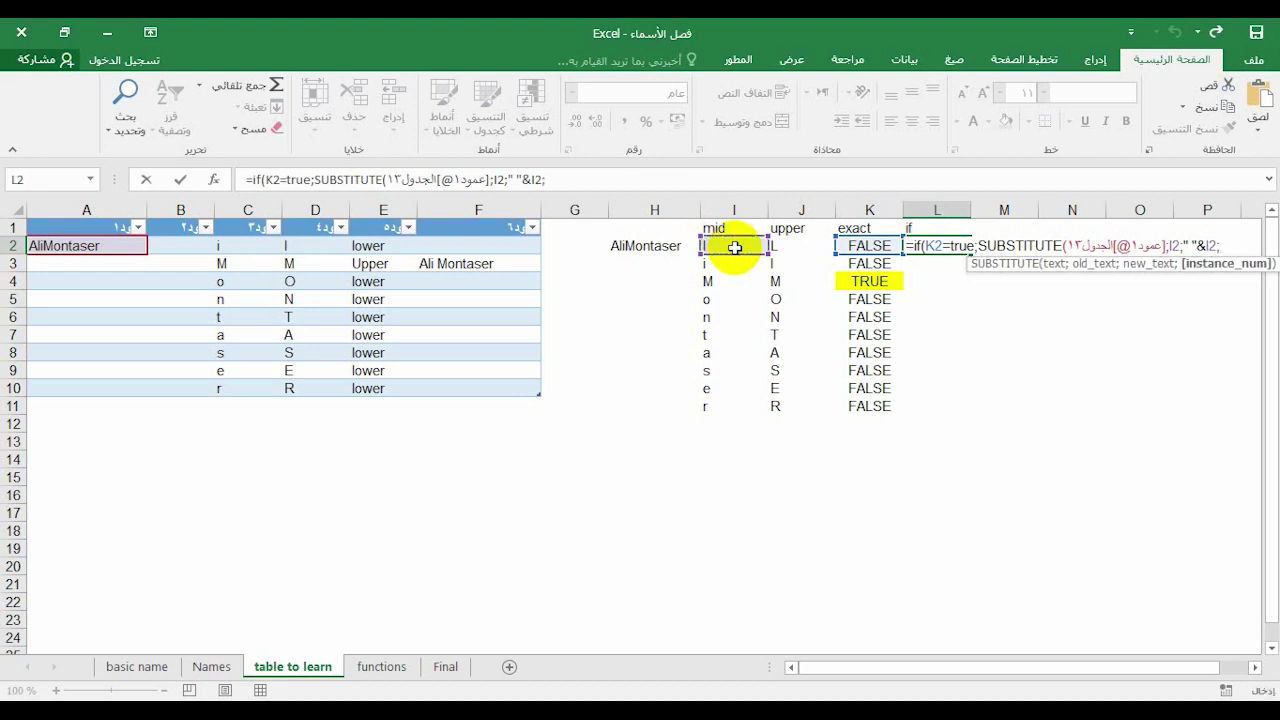
key("BackSpace")
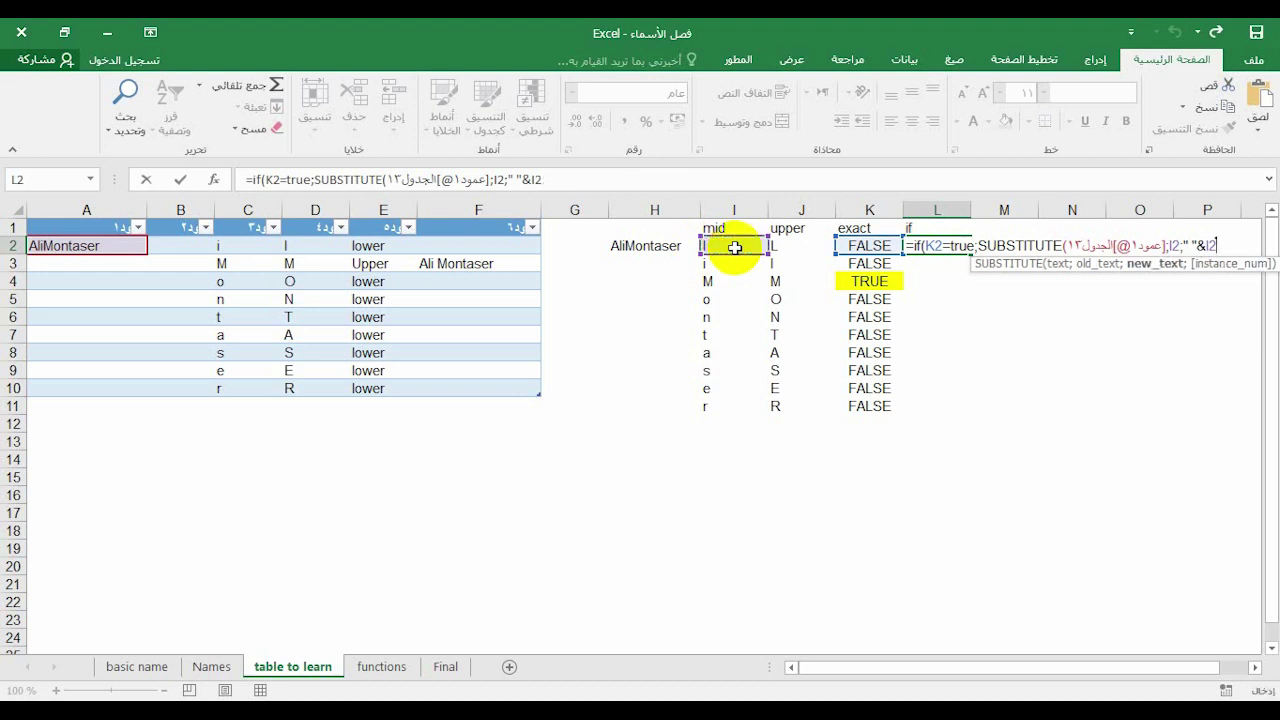
type(")")
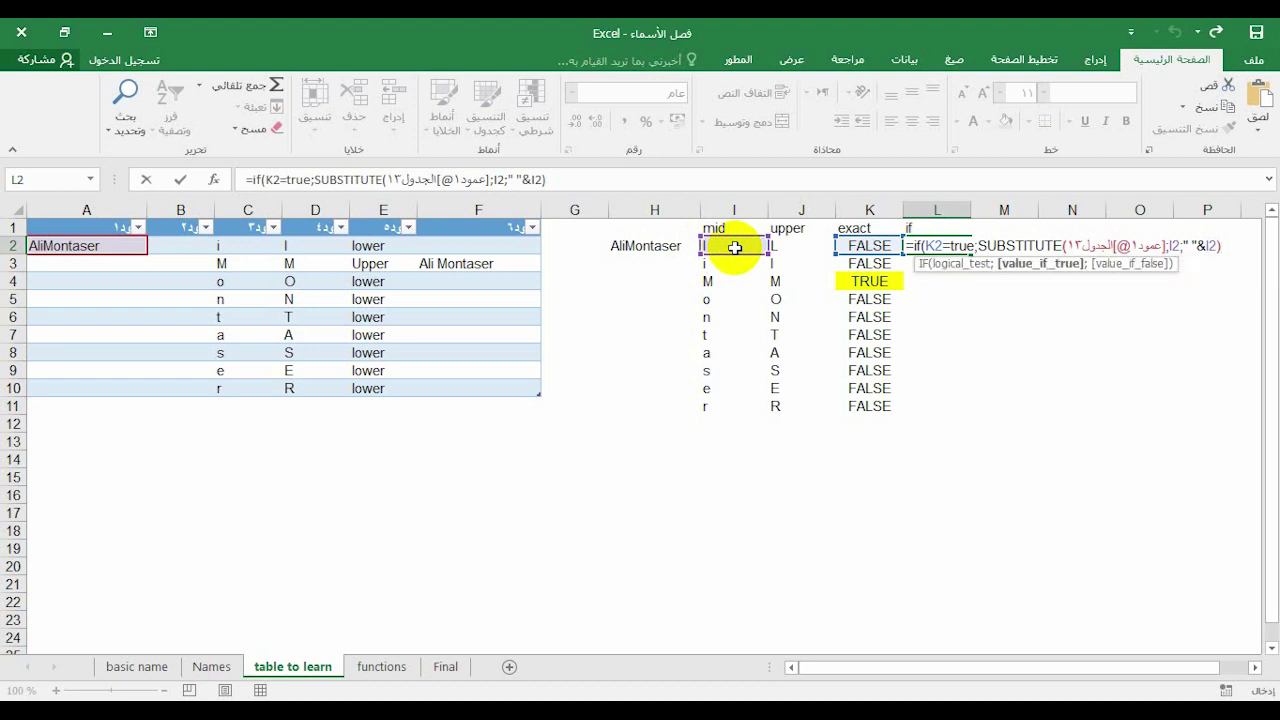
type(";")
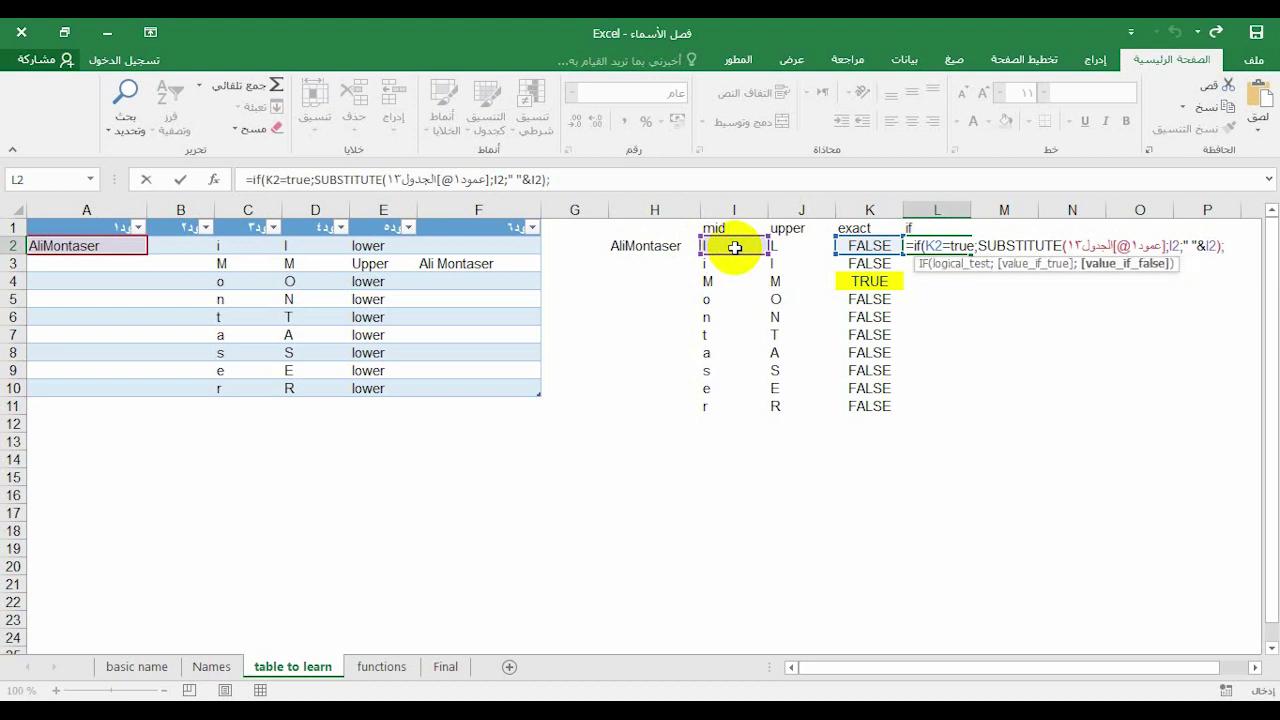
key("Return")
Replace the table-style name reference in L2's SUBSTITUTE with absolute $A$2
double_click(926, 245)
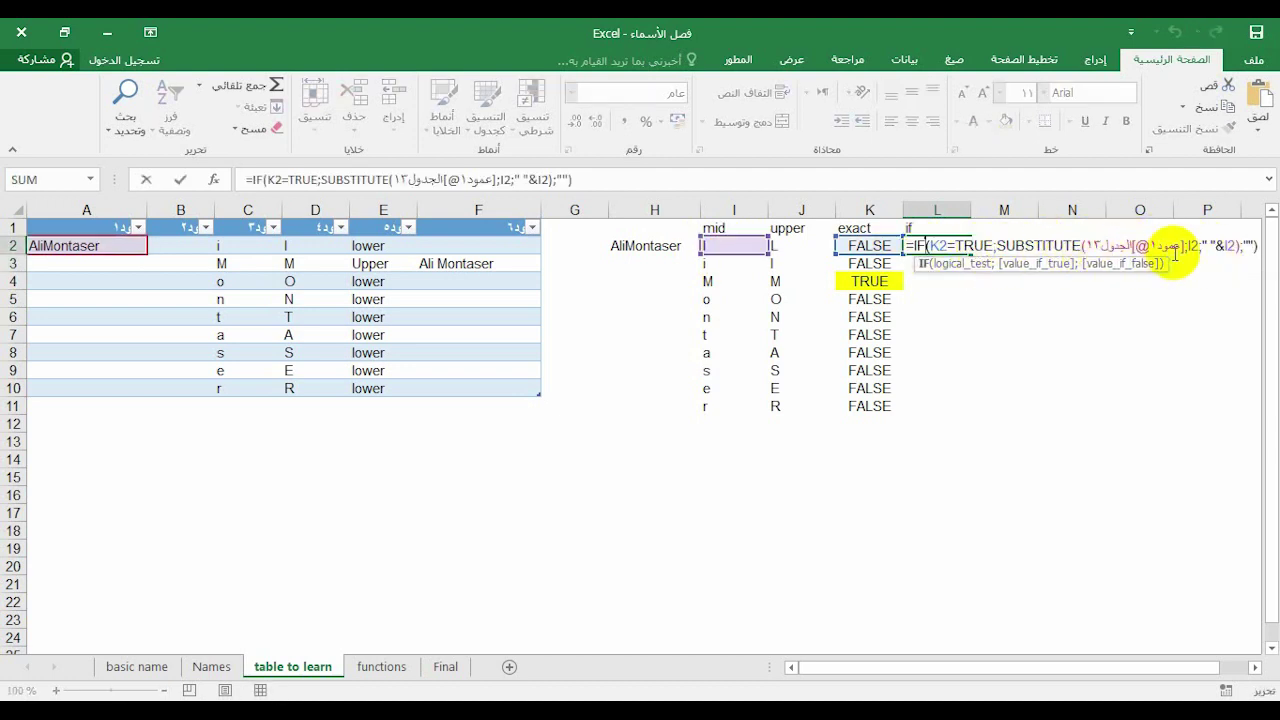
left_click_drag(1183, 245, 1082, 245)
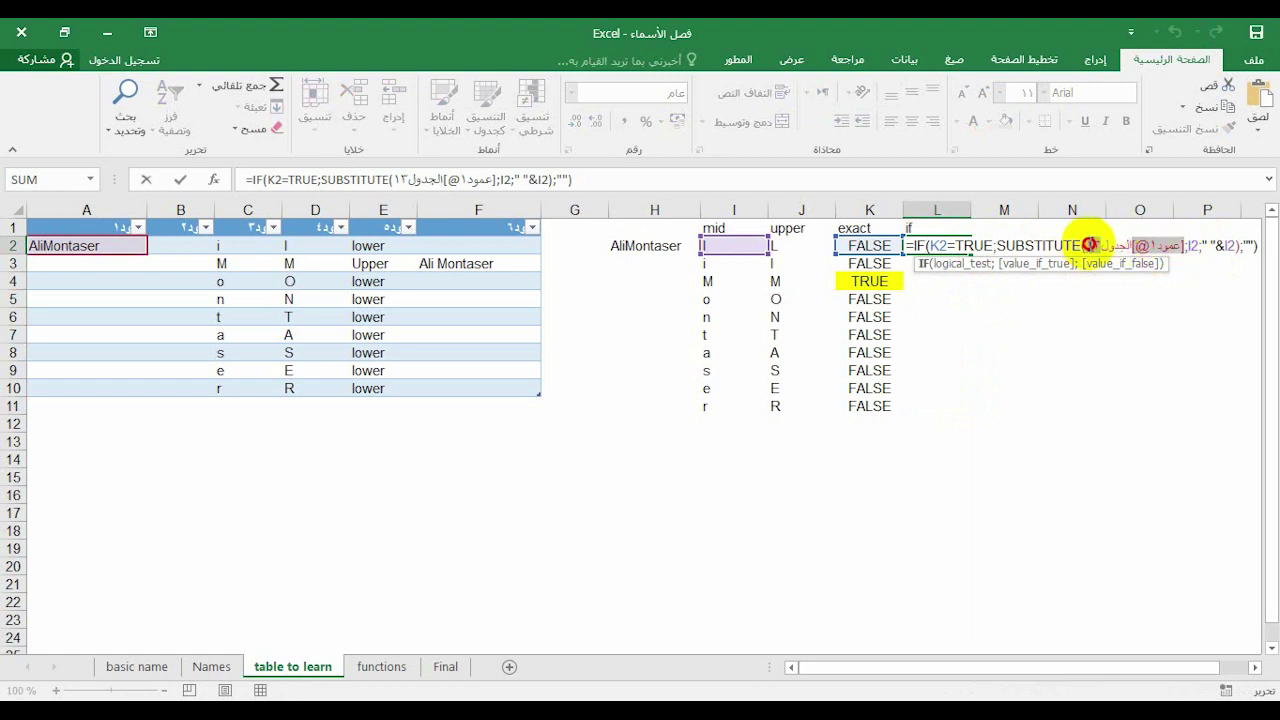
left_click(1088, 245)
left_click_drag(1086, 246, 1183, 248)
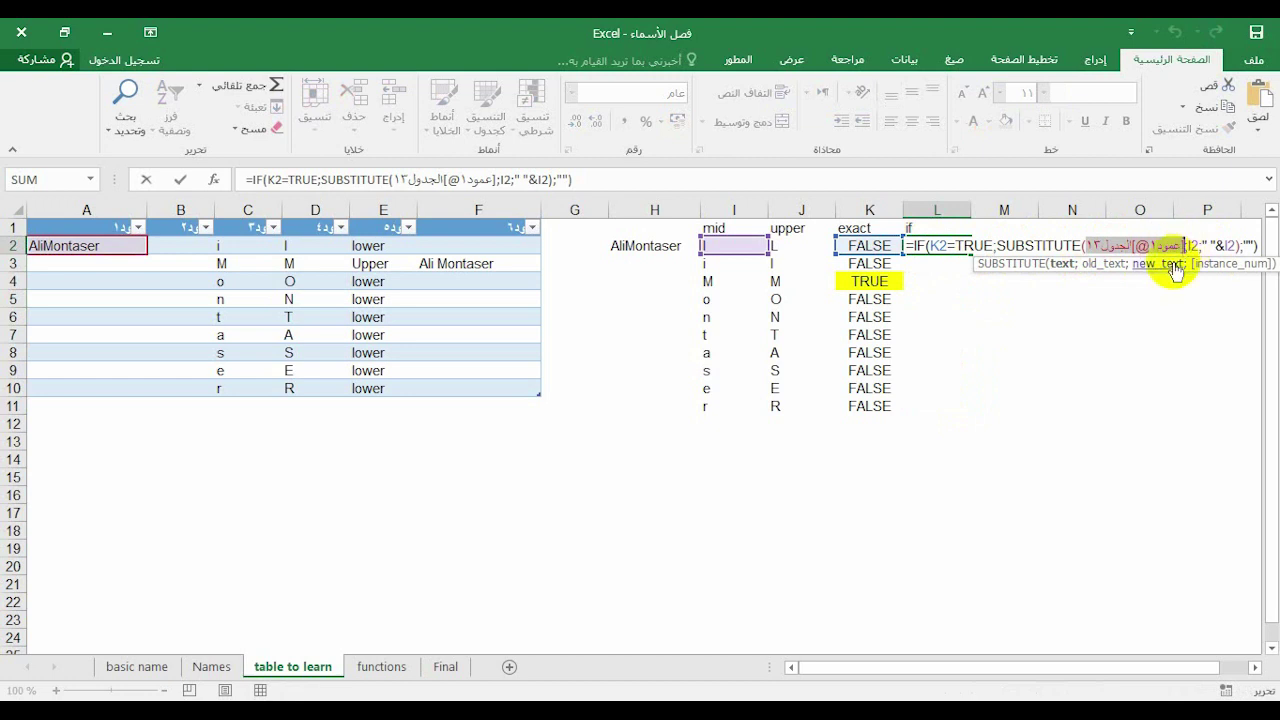
key("Delete")
type("a2")
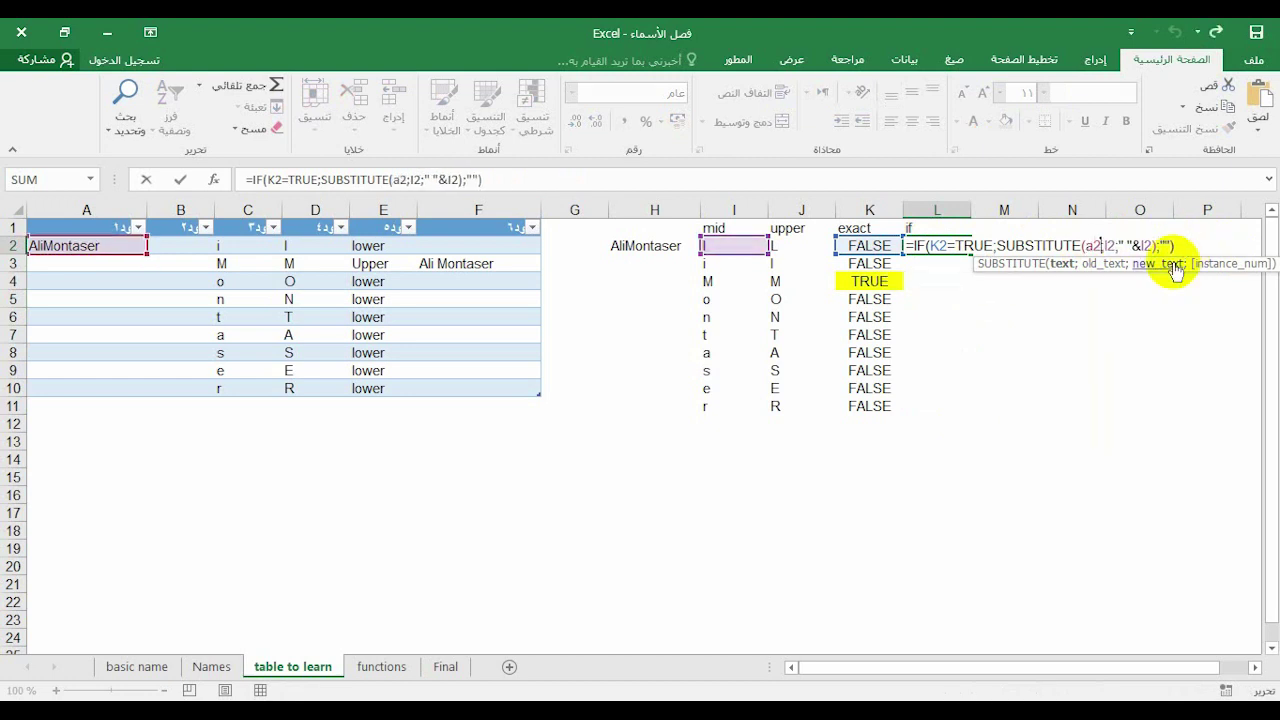
key("F4")
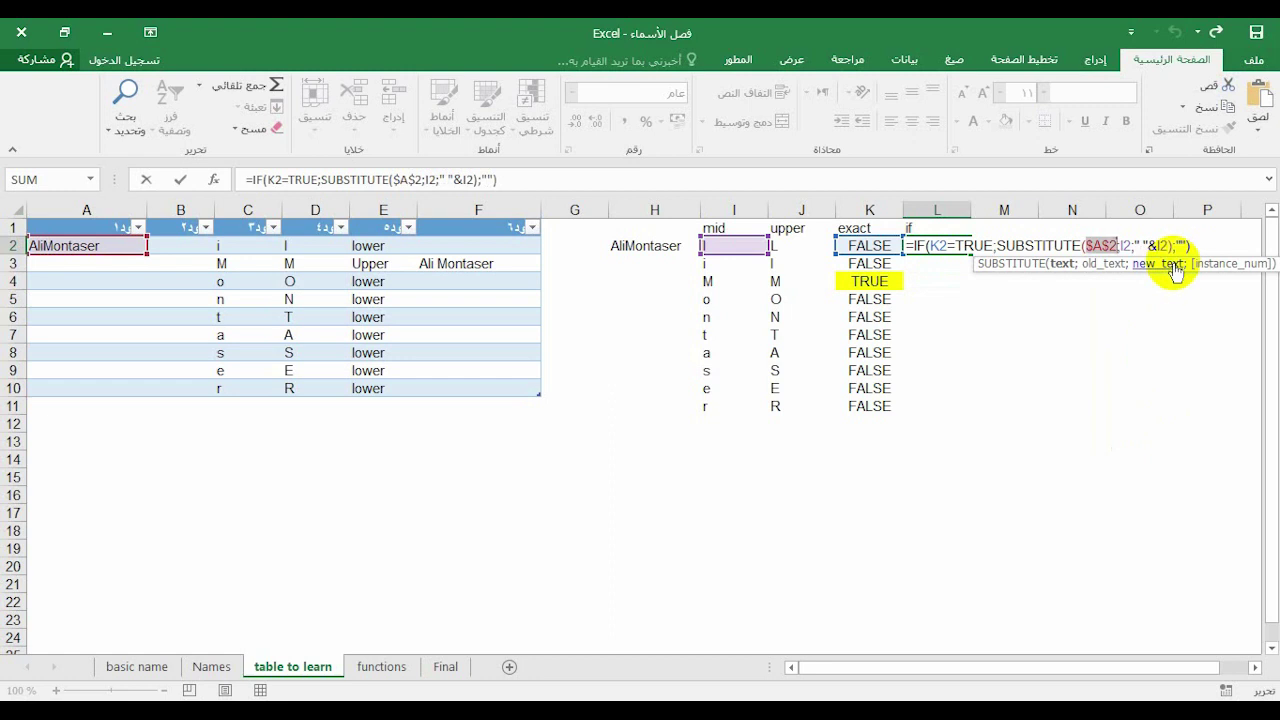
key("Return")
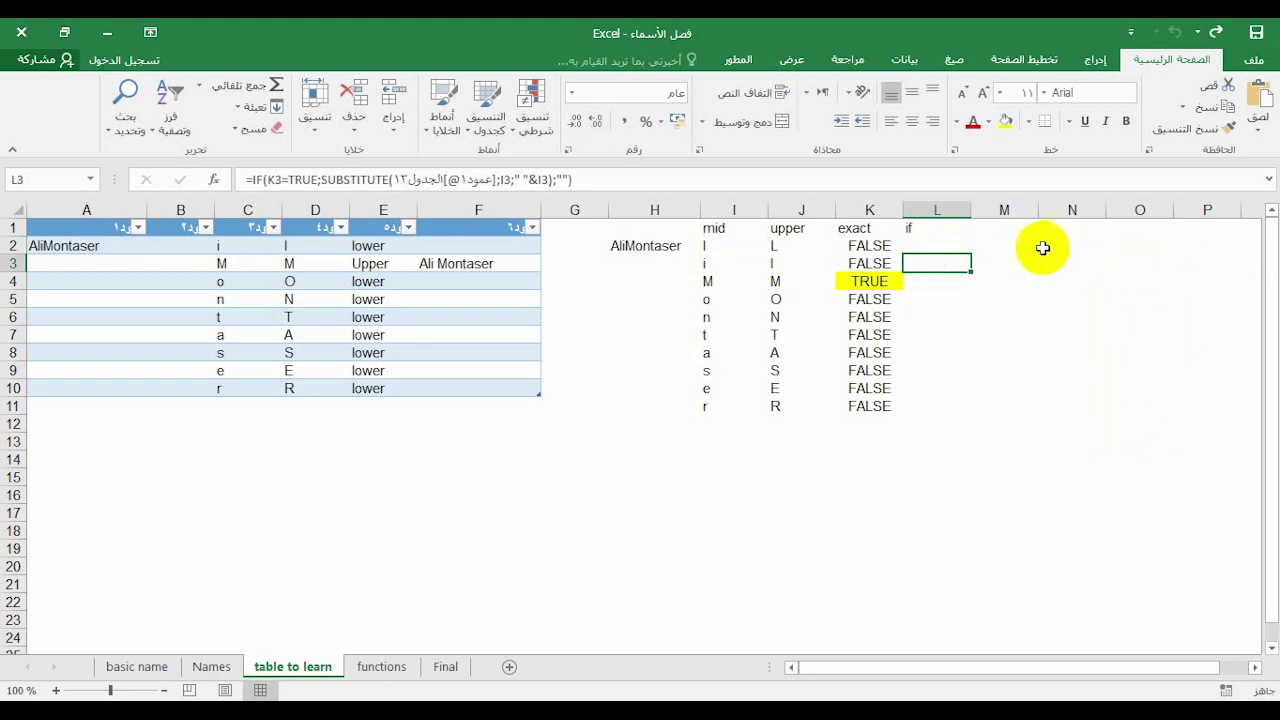
Fill L2's IF formula down to L11 and autofit column L
left_click(955, 250)
left_click_drag(972, 254, 943, 414)
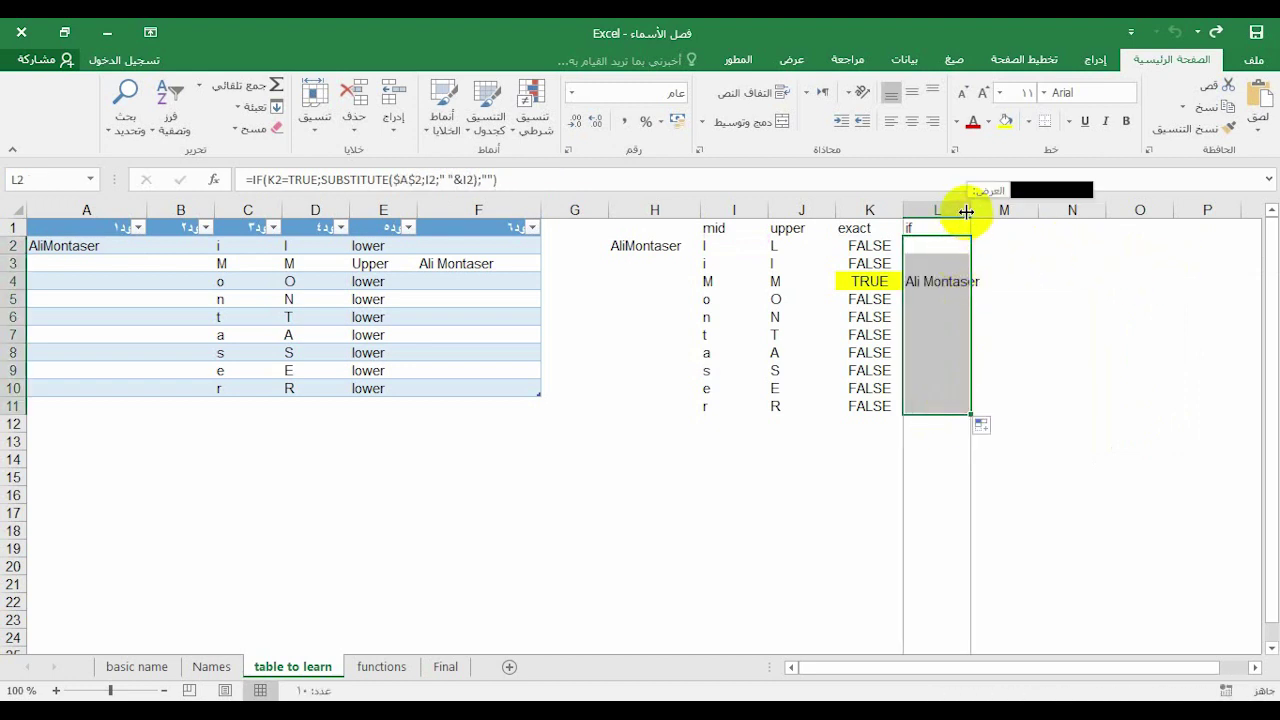
double_click(970, 210)
left_click(1004, 334)
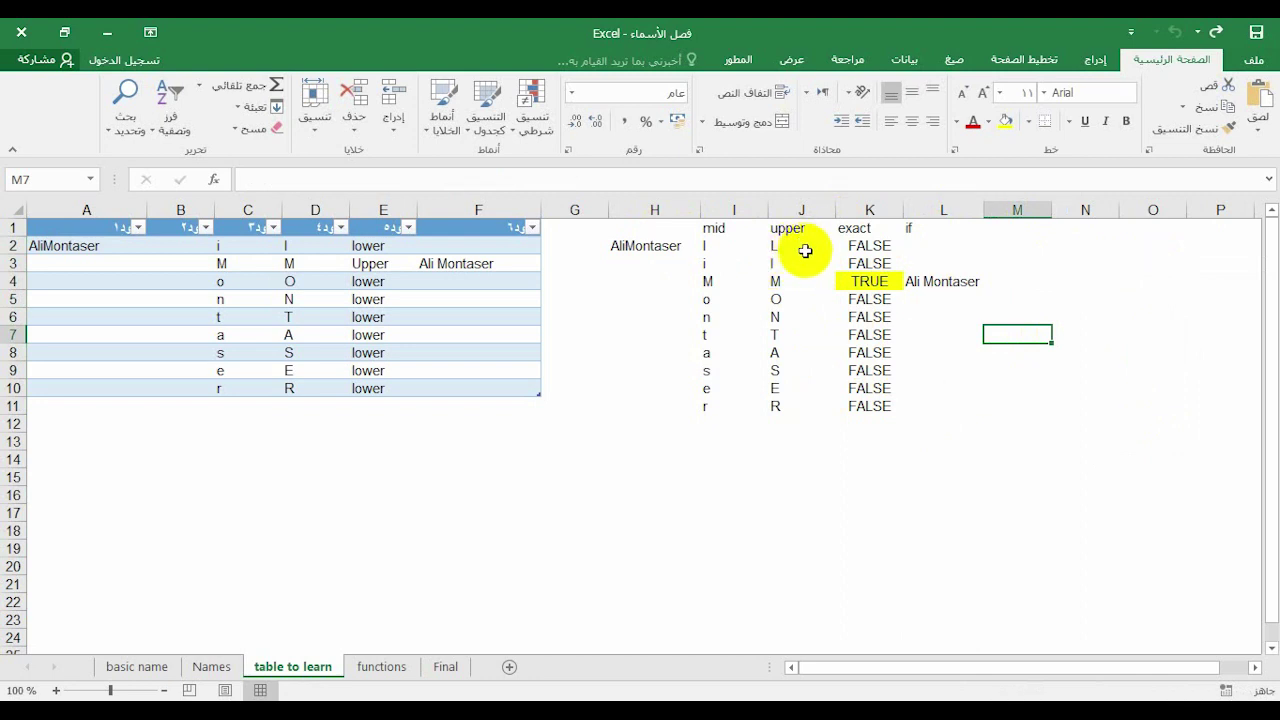
Enter a different joined name in H2, autofit column H, and check the result in L9
left_click(648, 246)
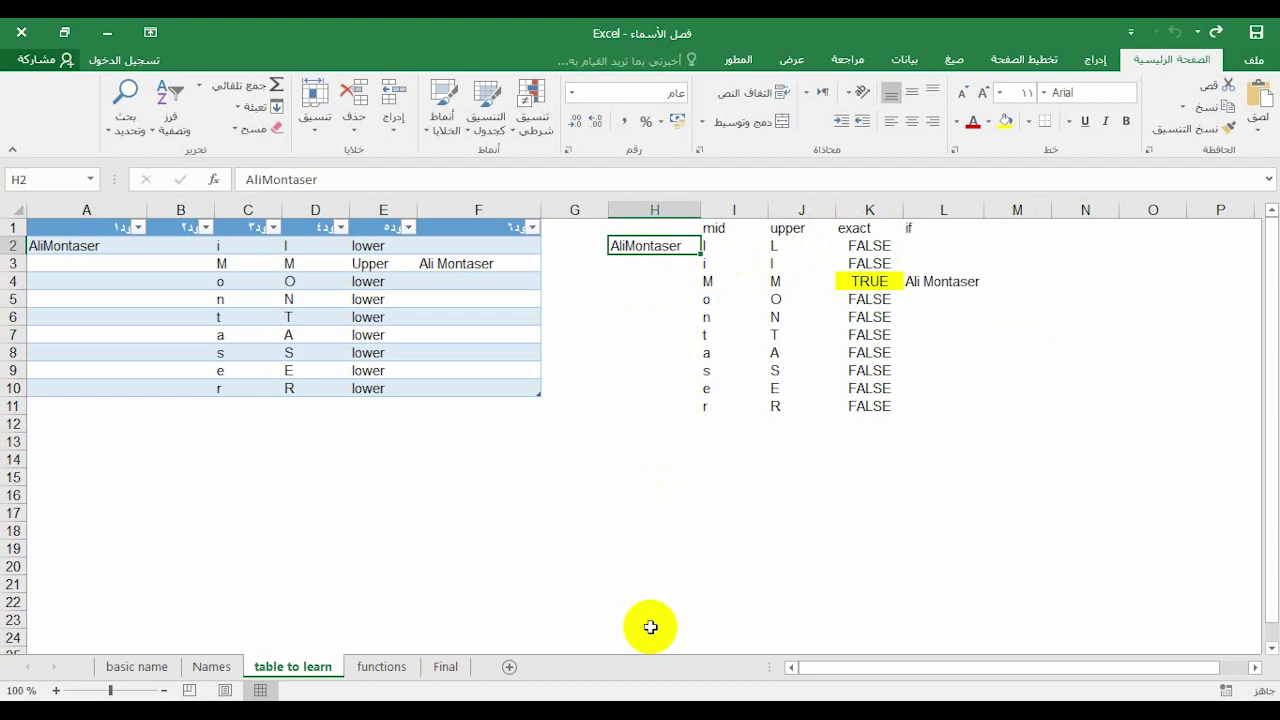
type("l")
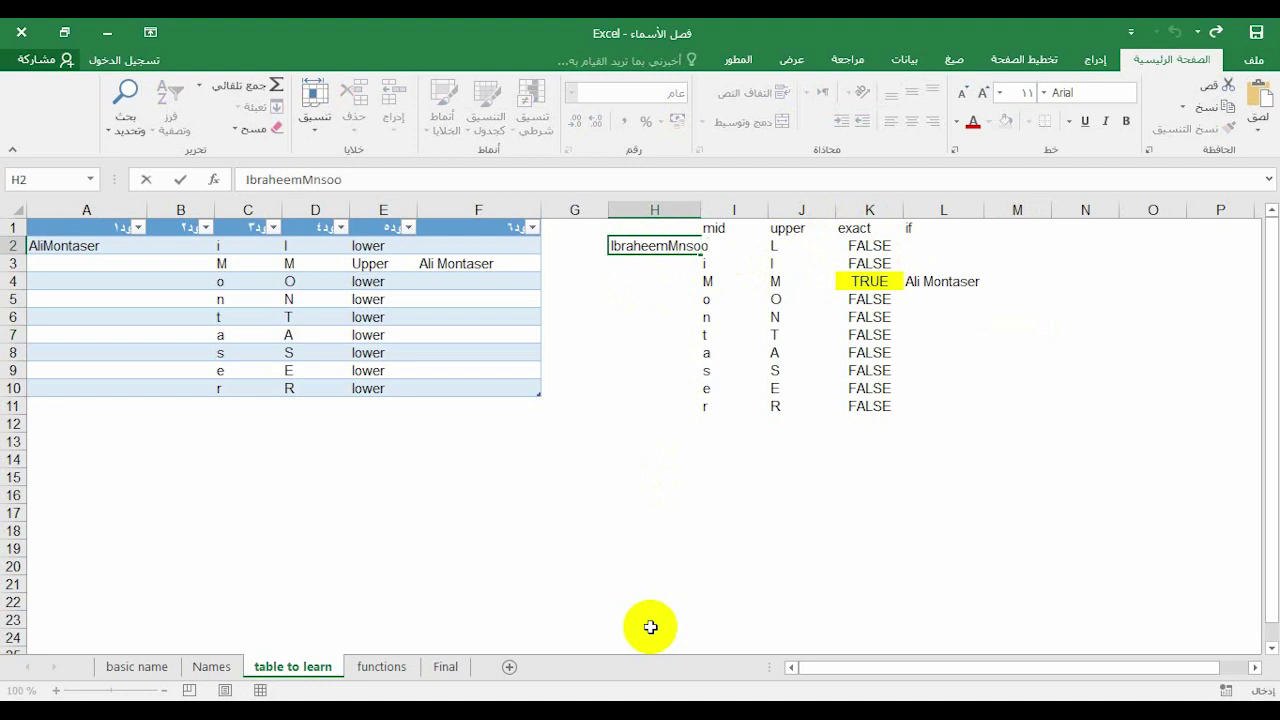
key("Return")
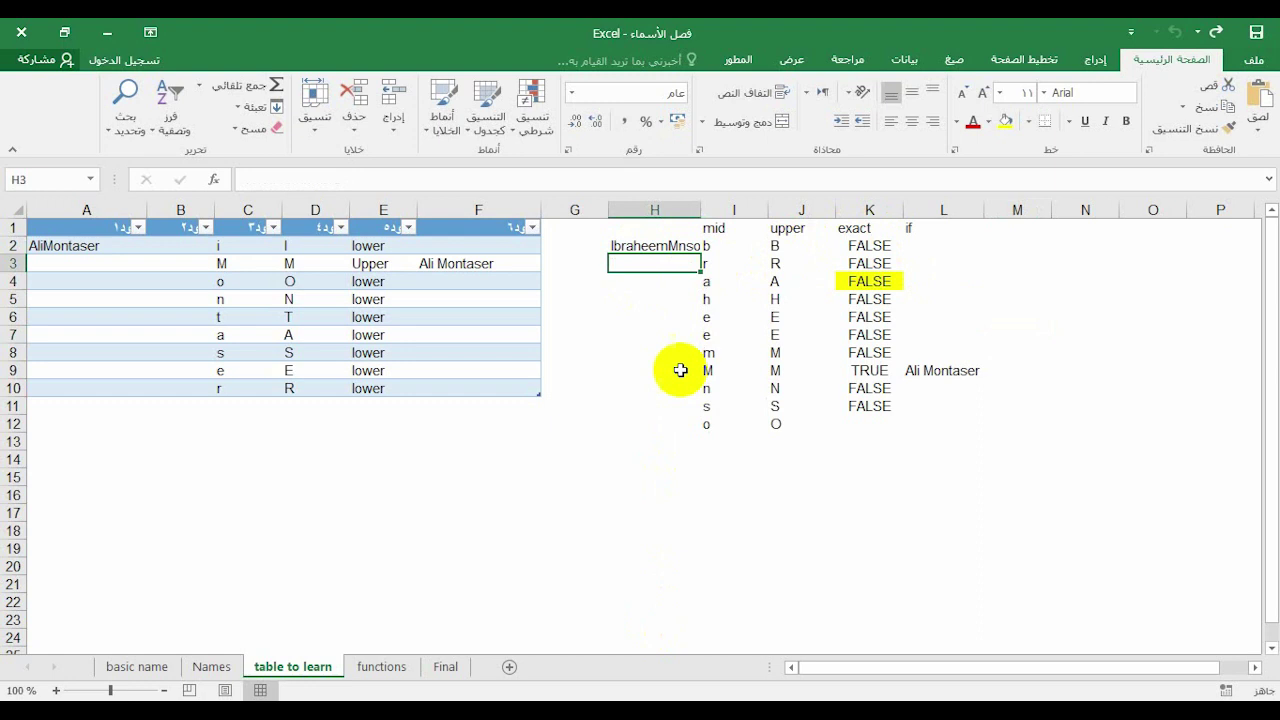
double_click(702, 206)
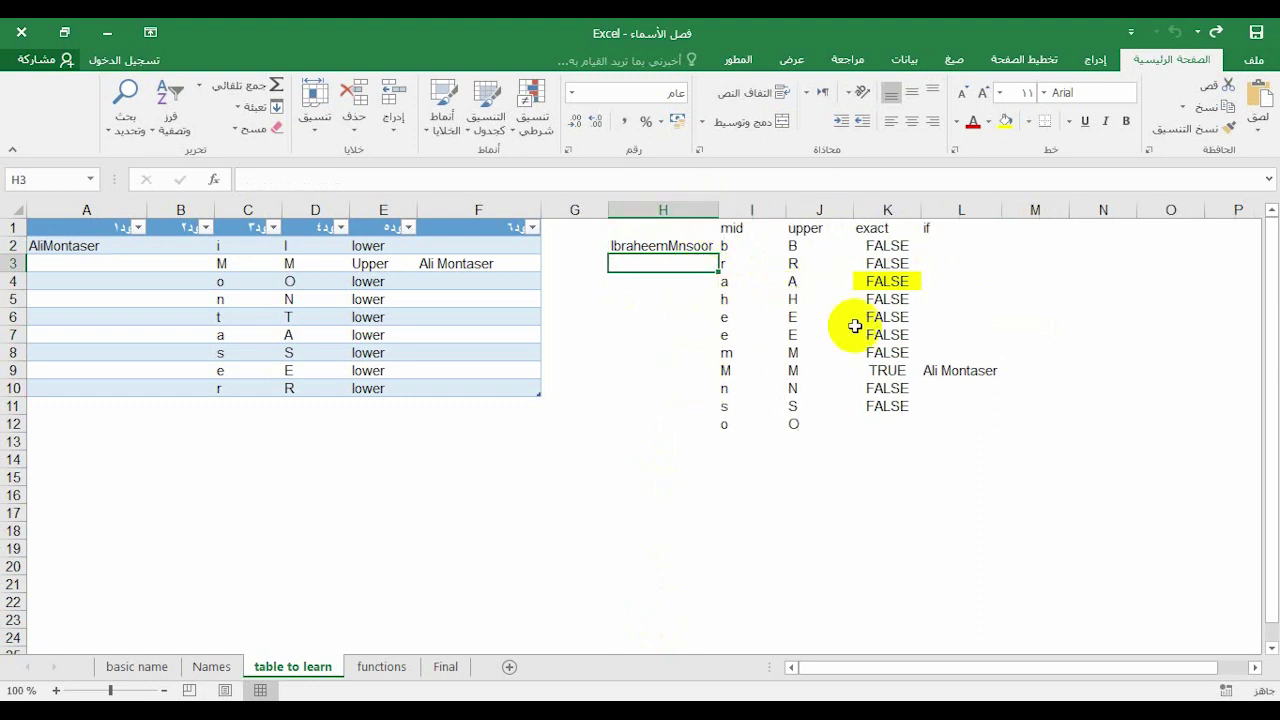
left_click(943, 372)
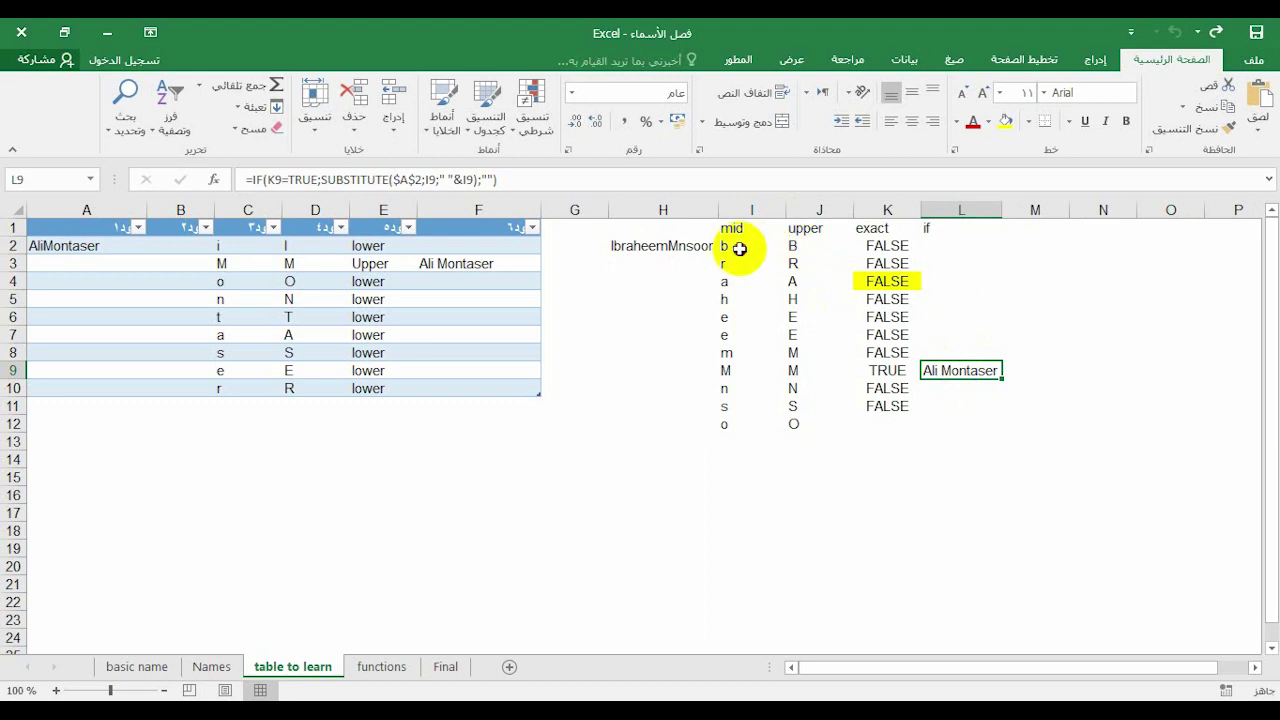
Point L2's SUBSTITUTE at absolute $H$2 instead of A2 and refill it down to L11
left_click(735, 247)
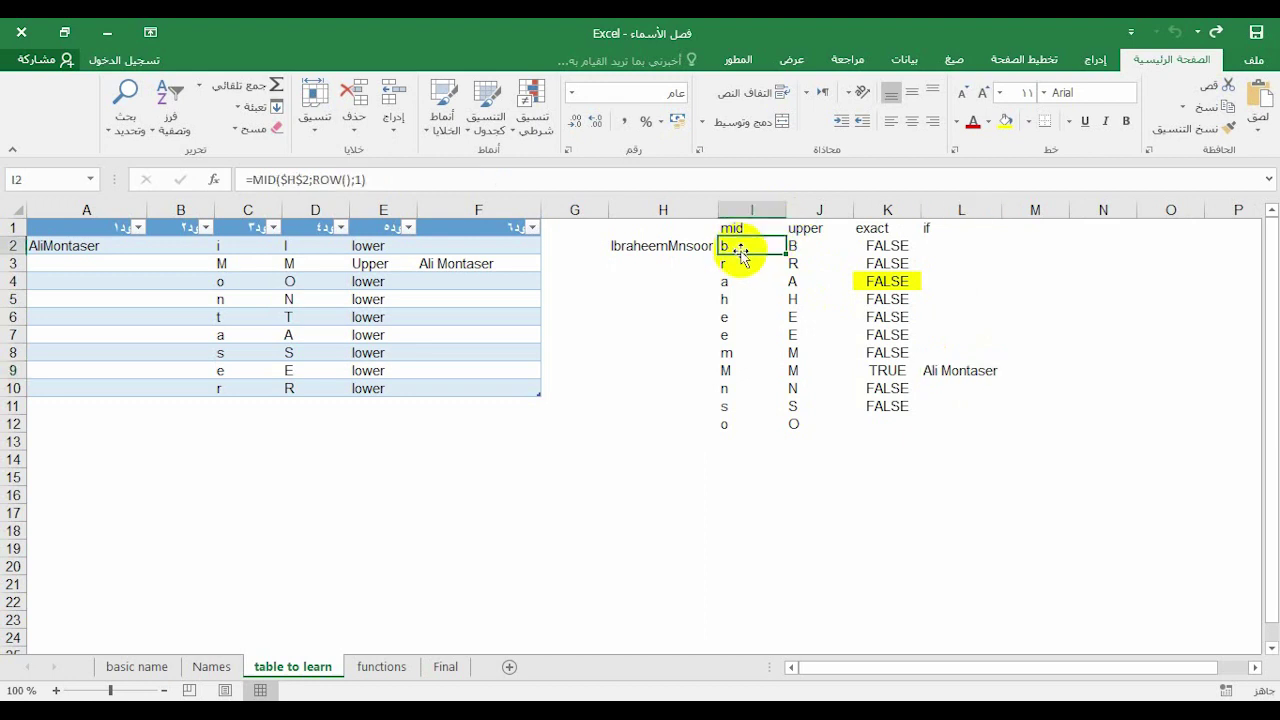
left_click(932, 248)
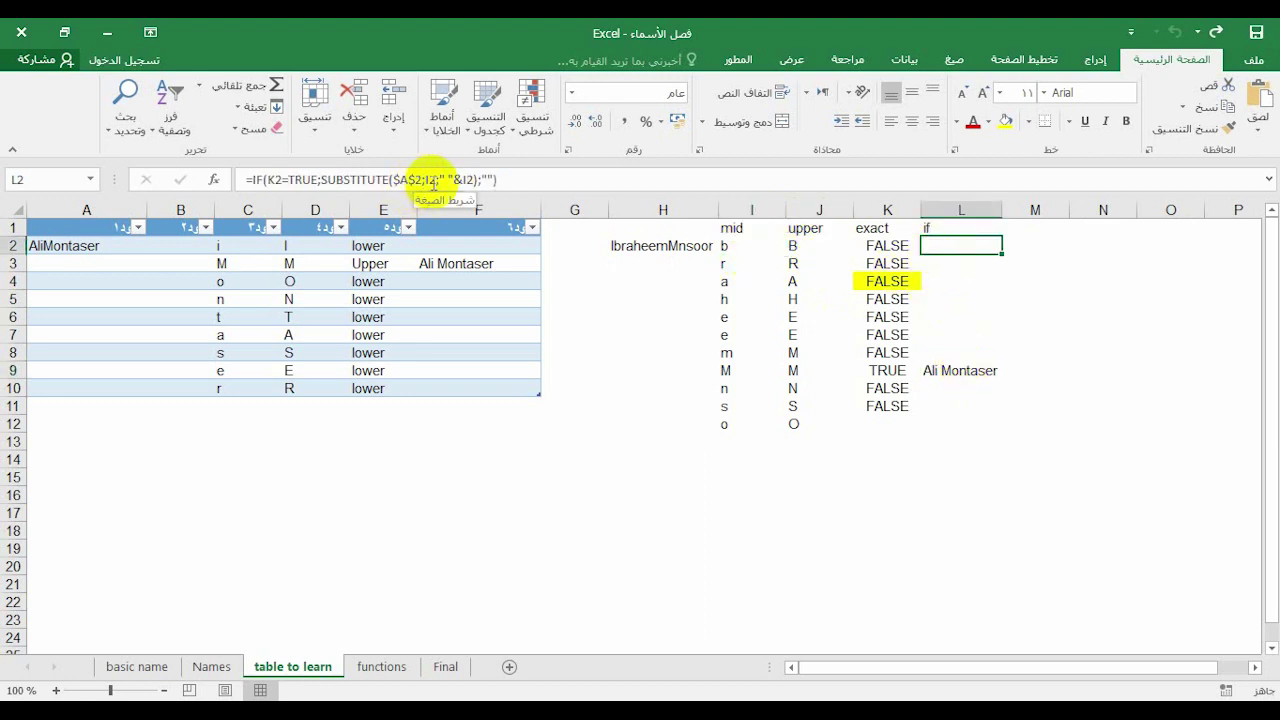
left_click(399, 180)
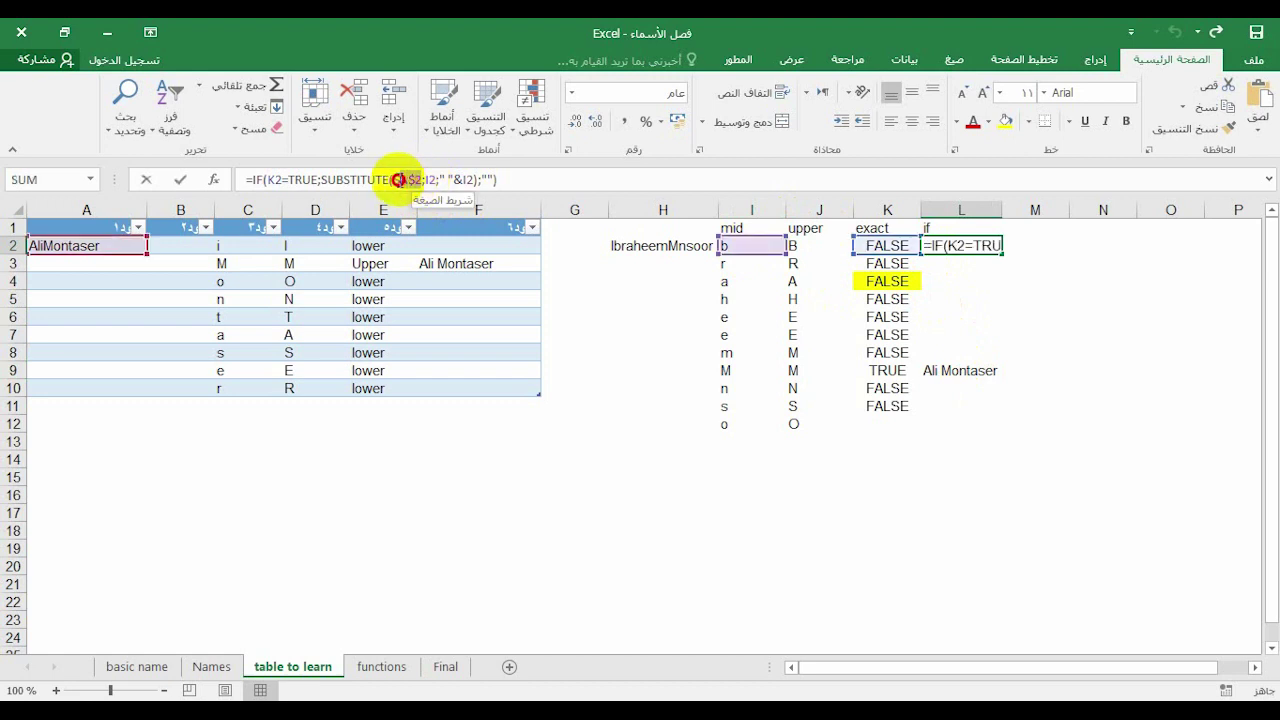
double_click(408, 180)
left_click(630, 247)
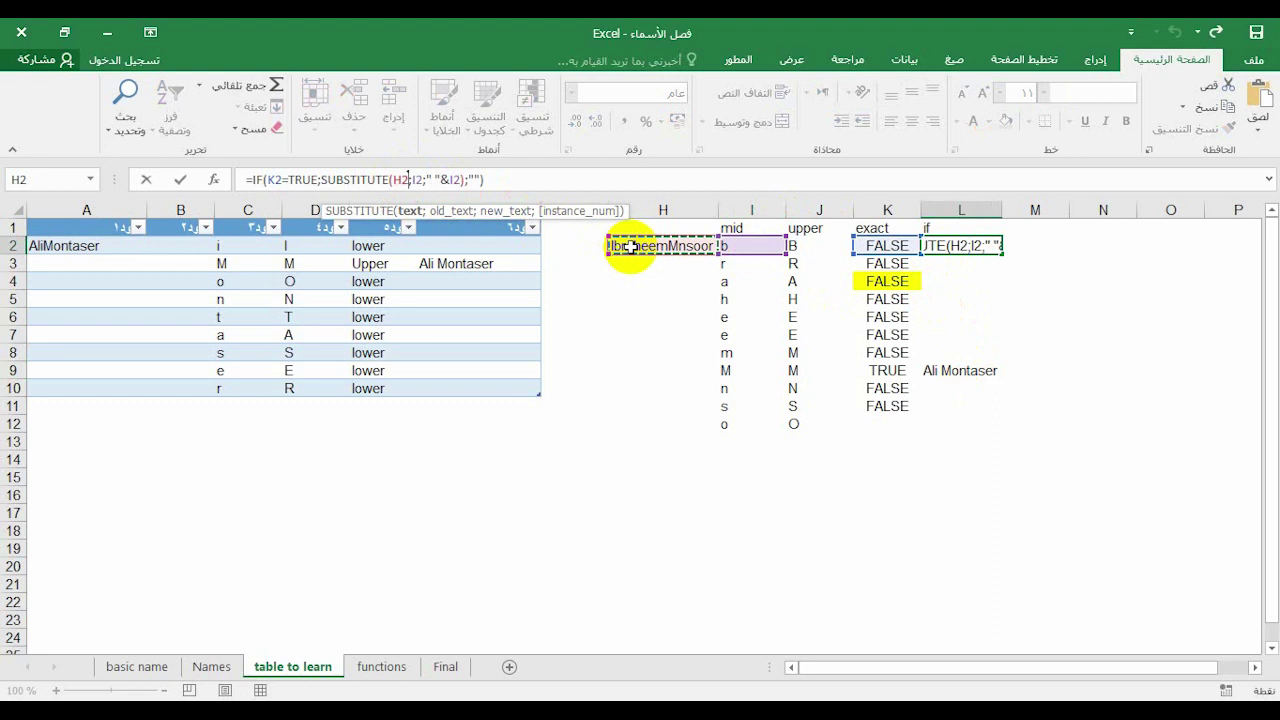
key("F4")
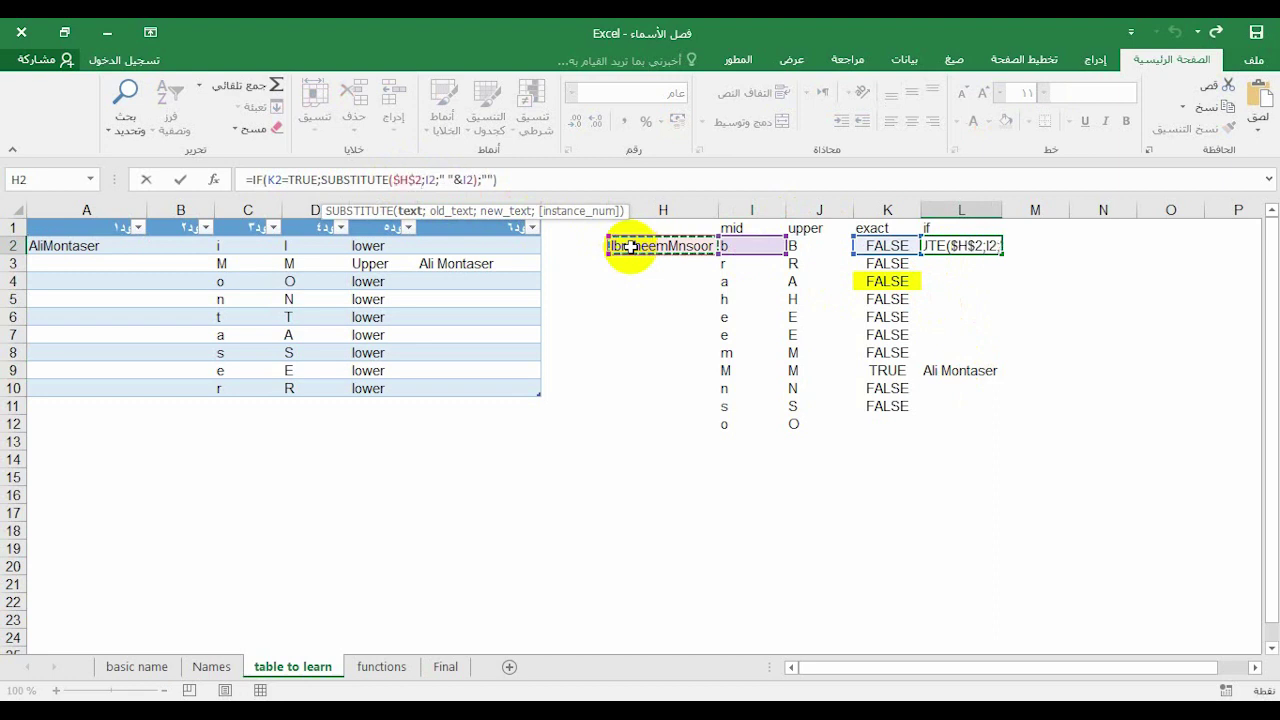
key("Return")
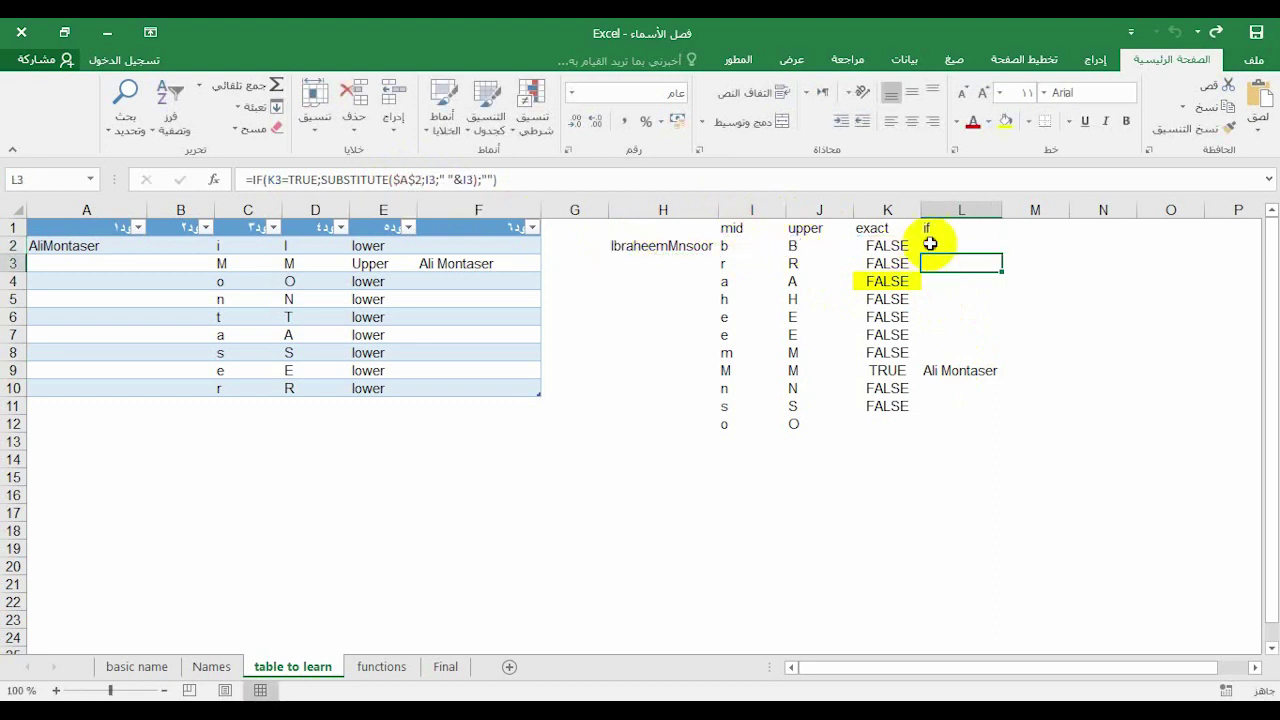
left_click(935, 245)
left_click_drag(1005, 255, 980, 418)
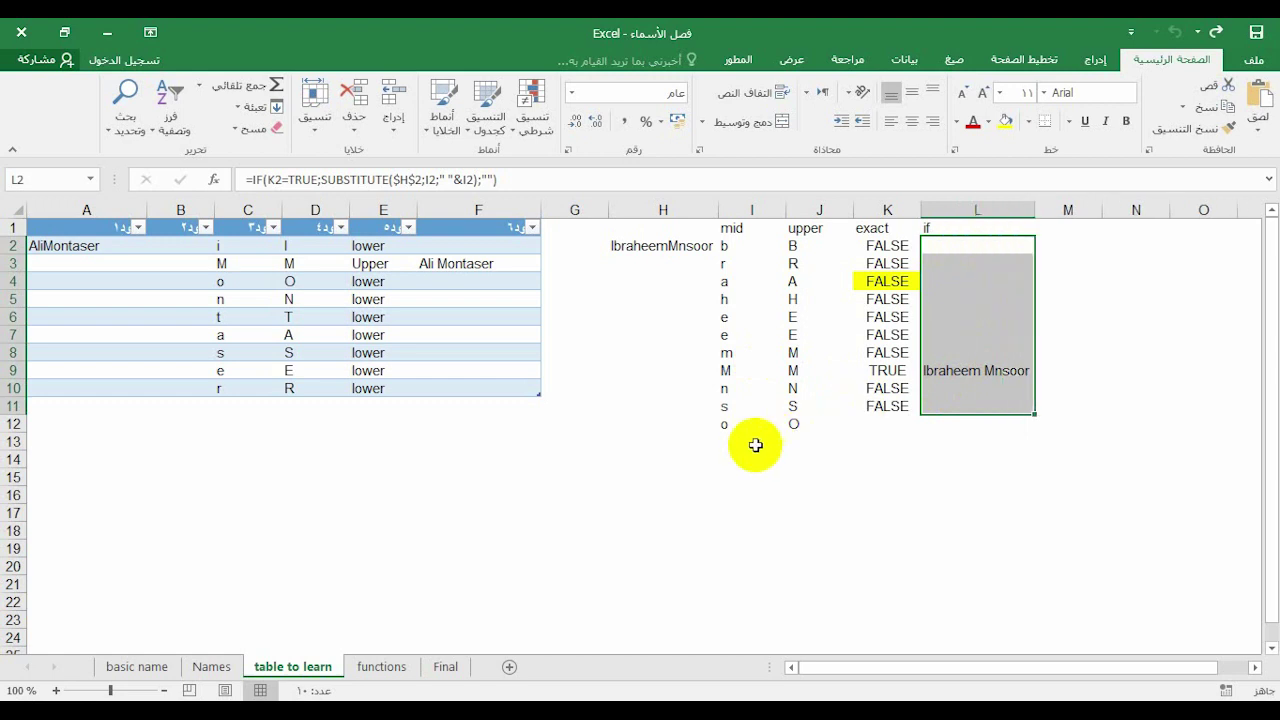
left_click(724, 436)
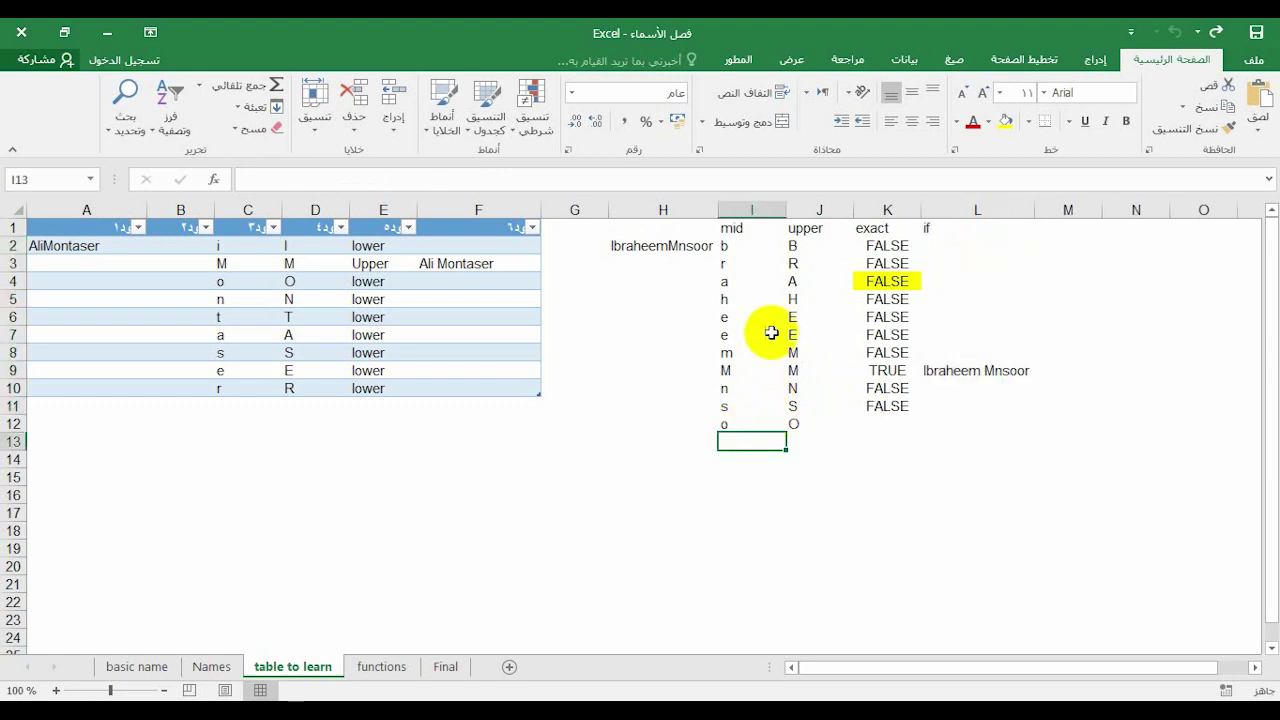
Convert the helper block H1:L12 into an Excel table with Ctrl+T
left_click(740, 424)
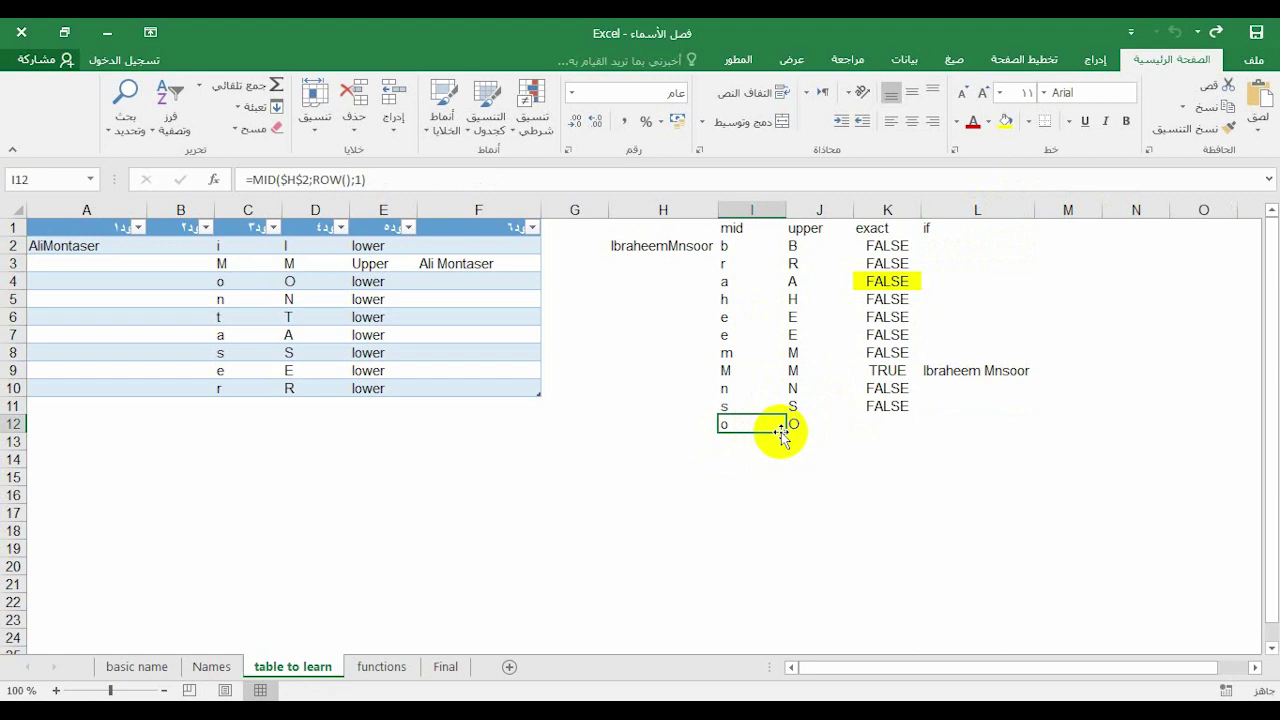
left_click(929, 229)
left_click_drag(924, 230, 668, 422)
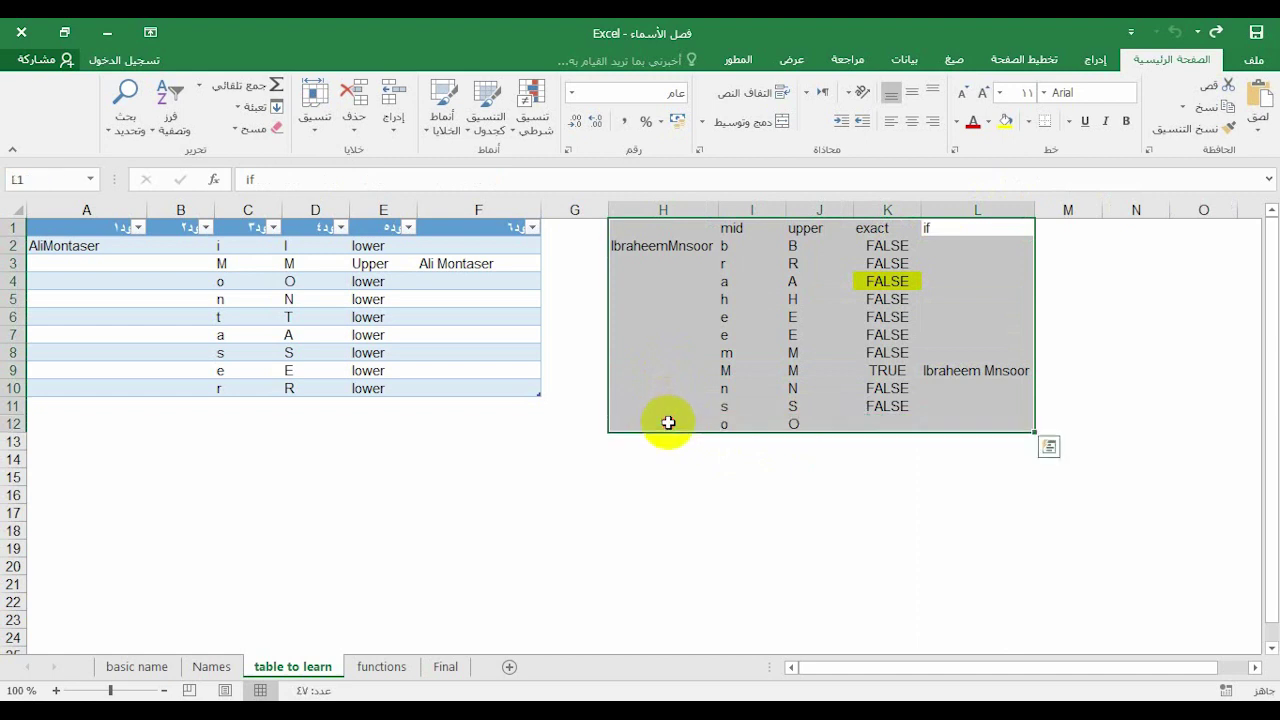
key("ctrl+t")
key("Return")
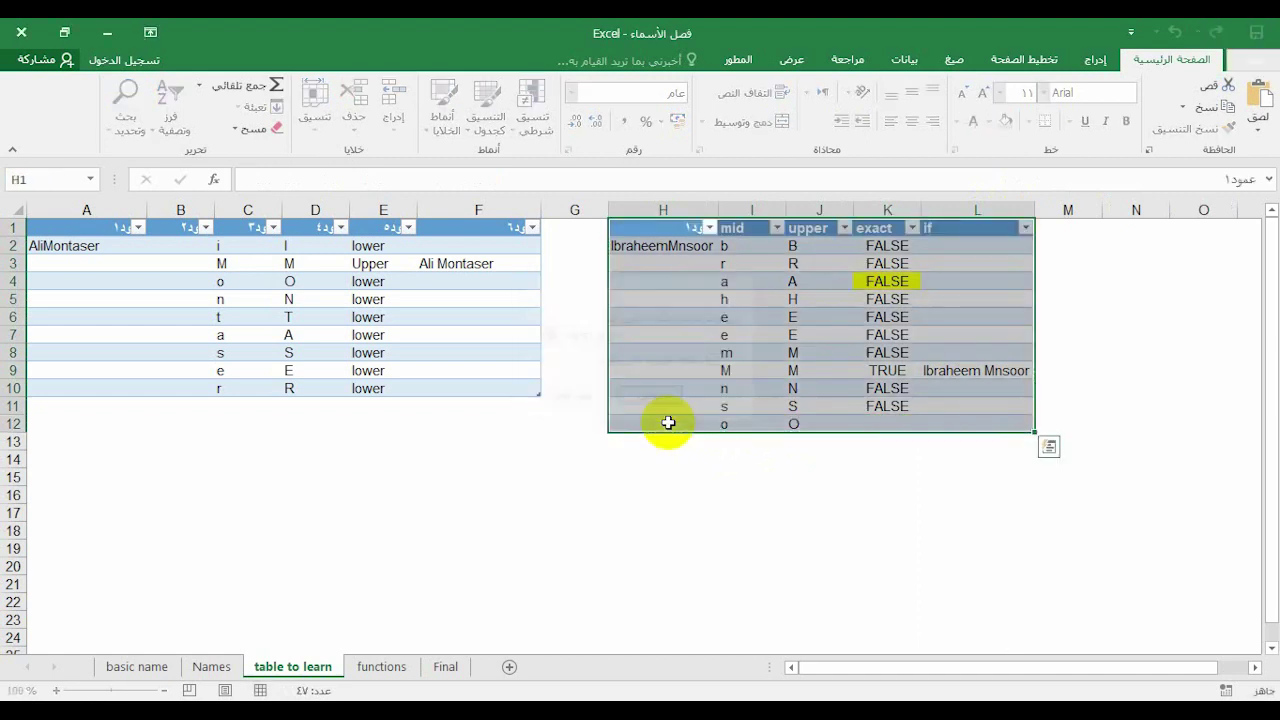
left_click(686, 249)
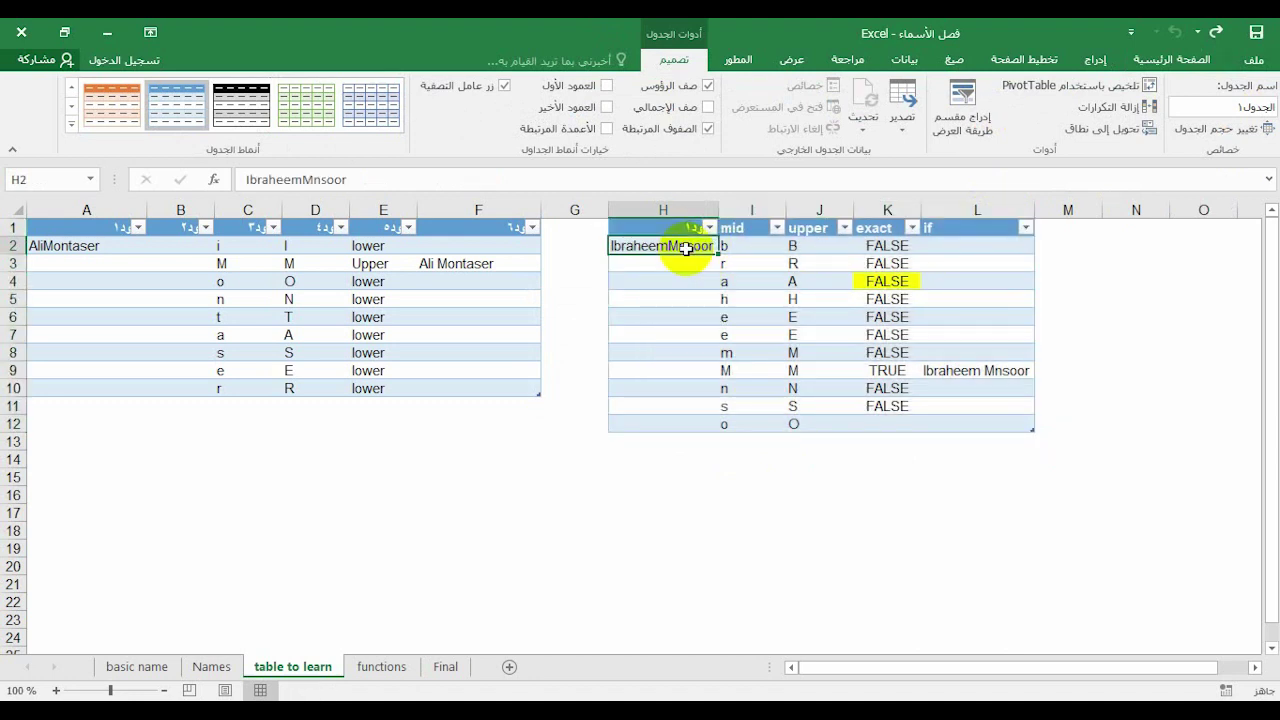
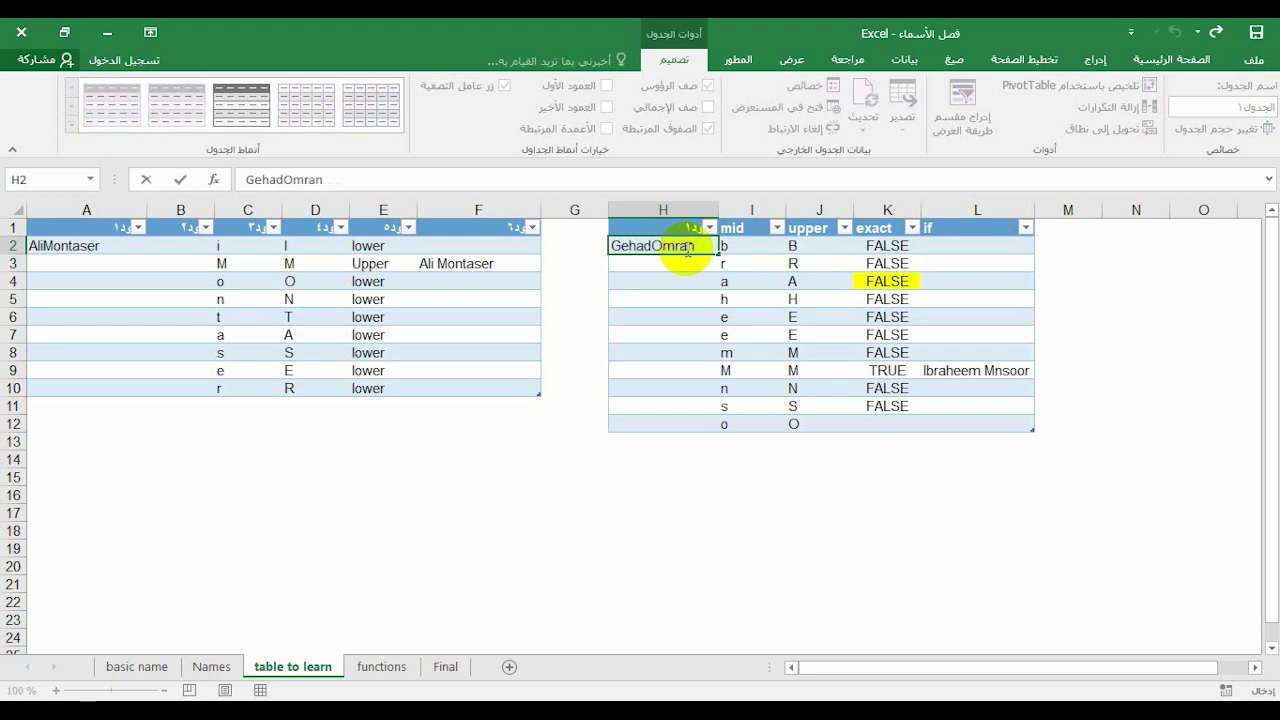
Commit the name in H2 and delete the leftover results in K11:L11
key("Return")
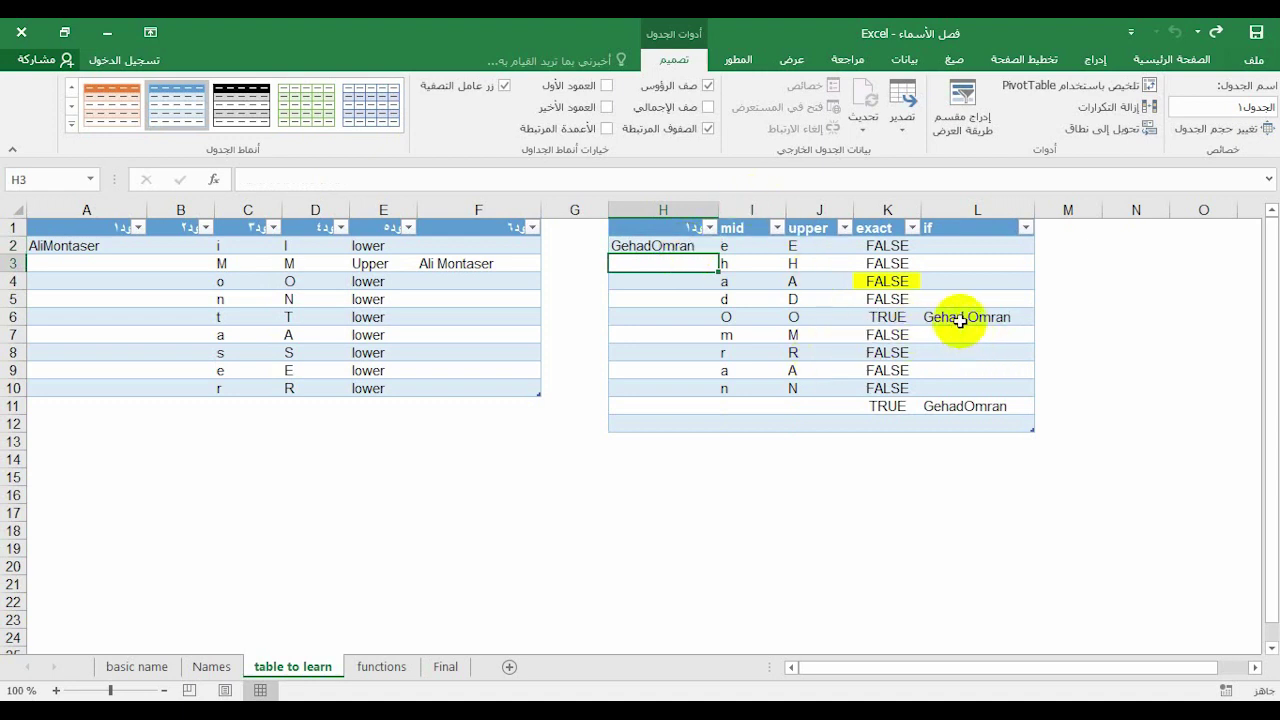
left_click_drag(943, 406, 901, 405)
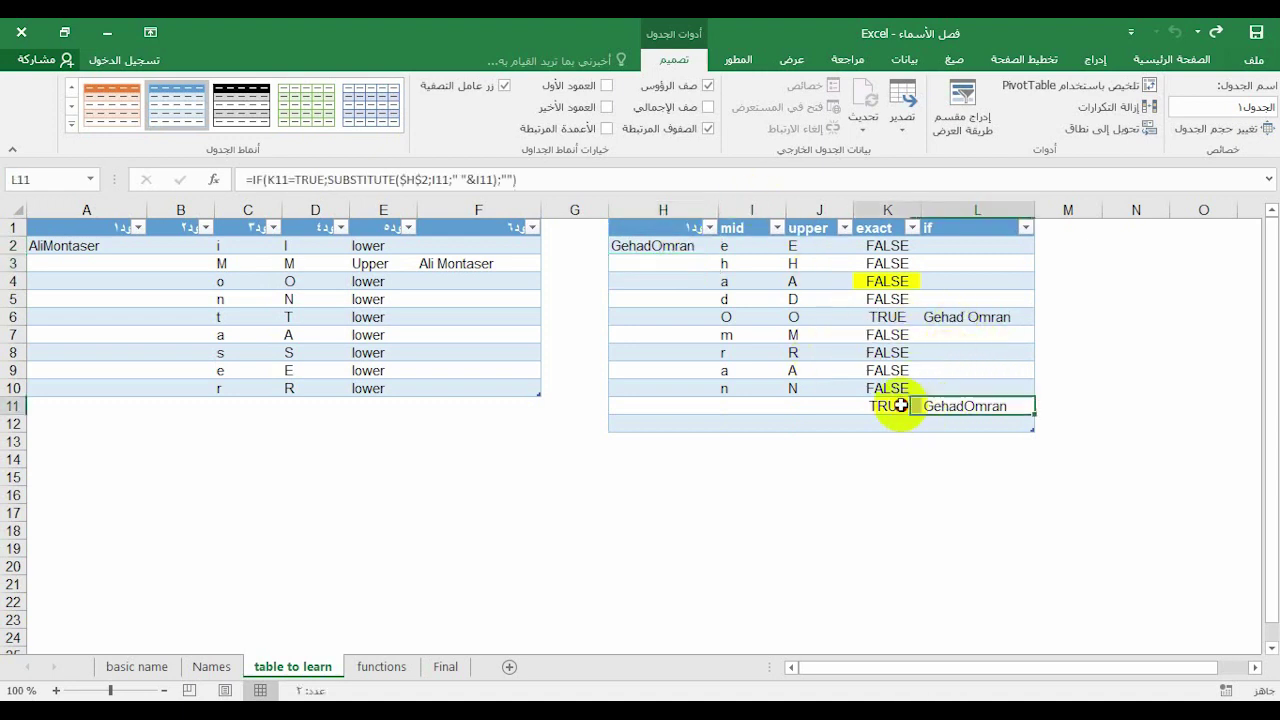
key("Delete")
left_click(1085, 334)
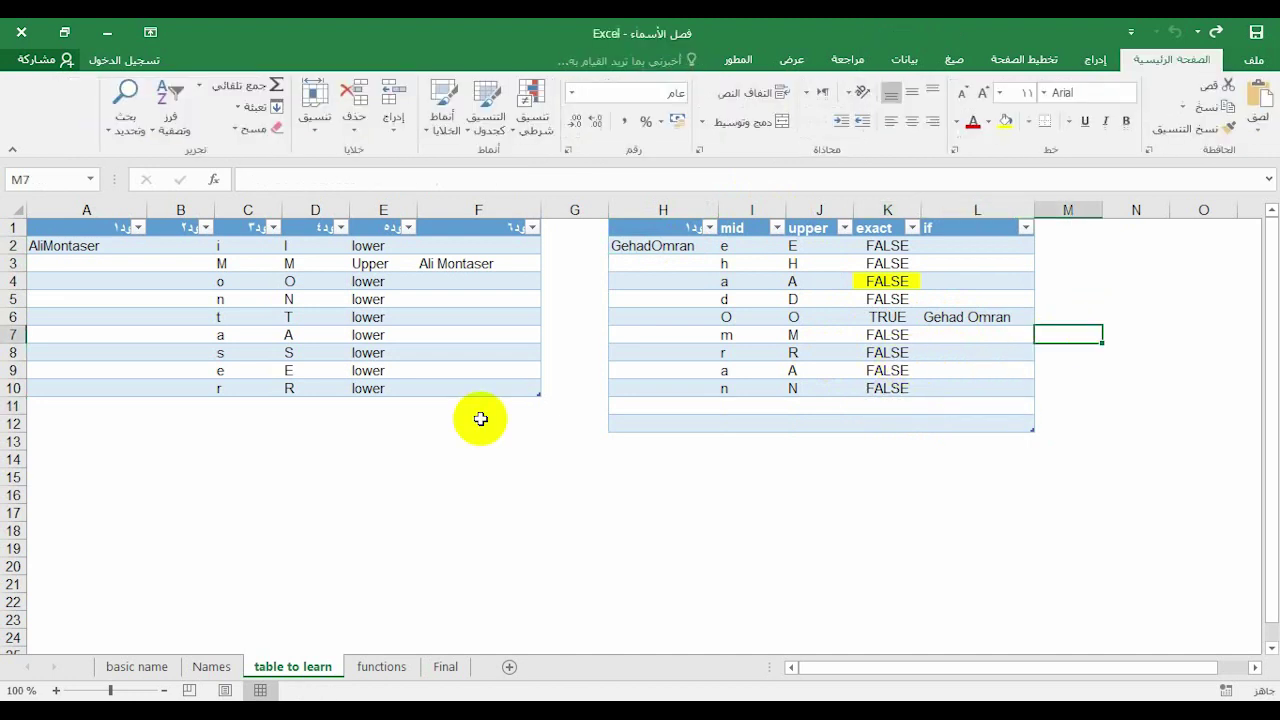
left_click(650, 250)
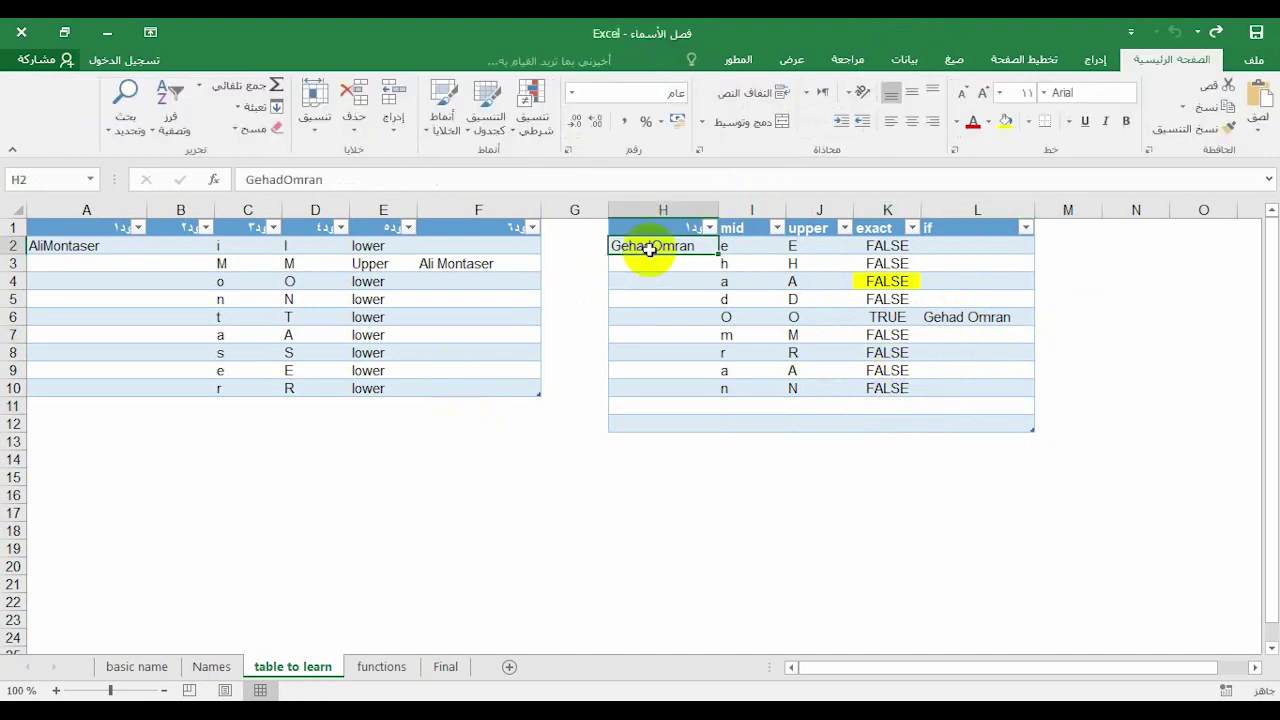
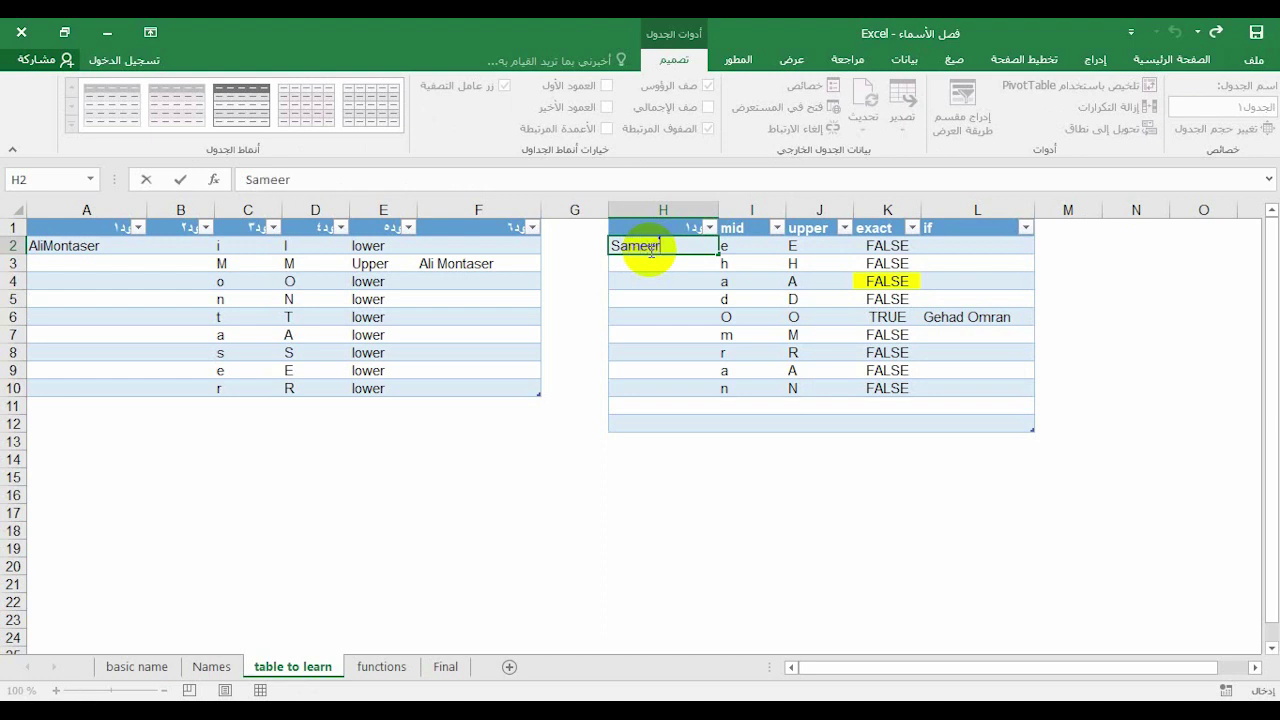
key("Return")
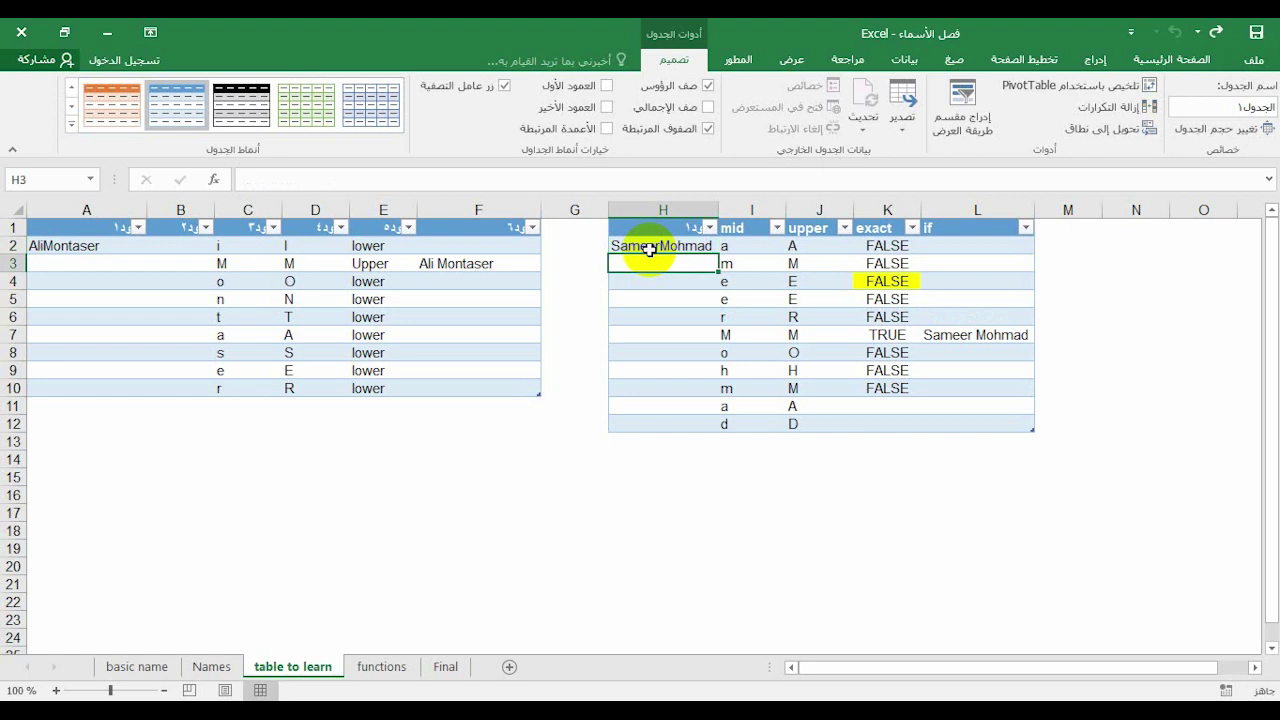
left_click(765, 497)
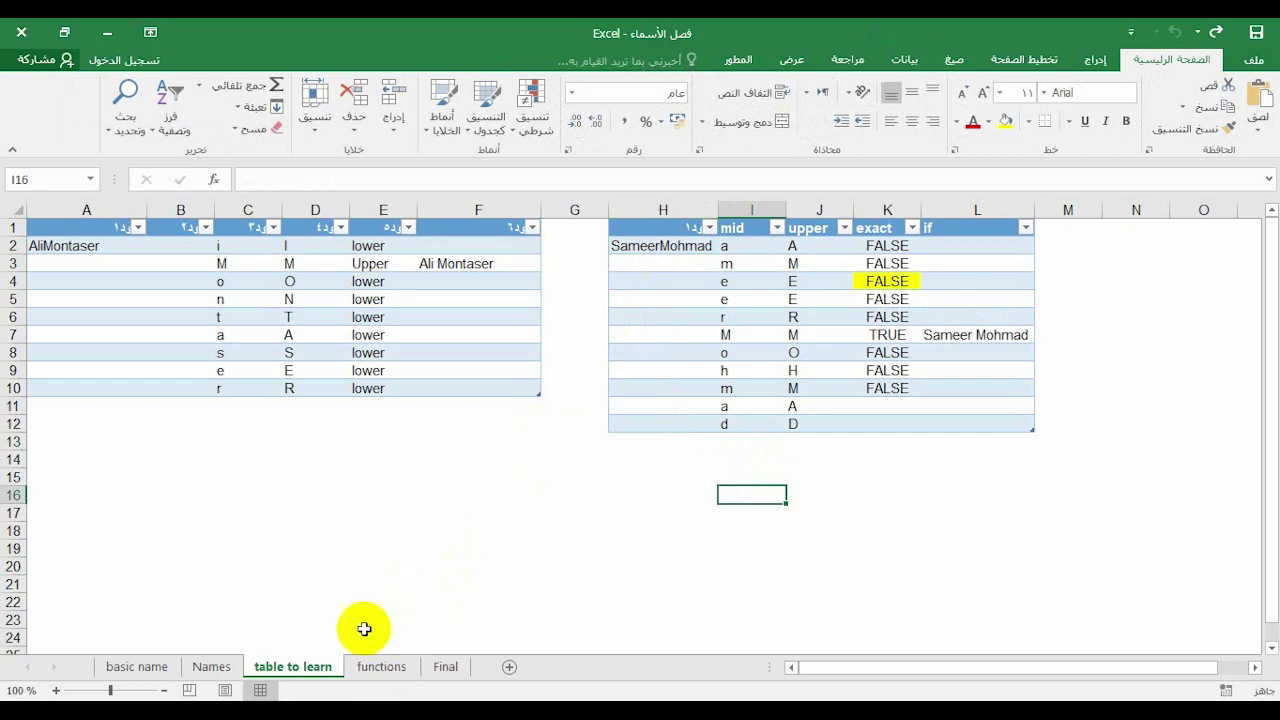
left_click(378, 667)
Delete the three lower names in A3:A5 on the functions sheet
left_click(243, 471)
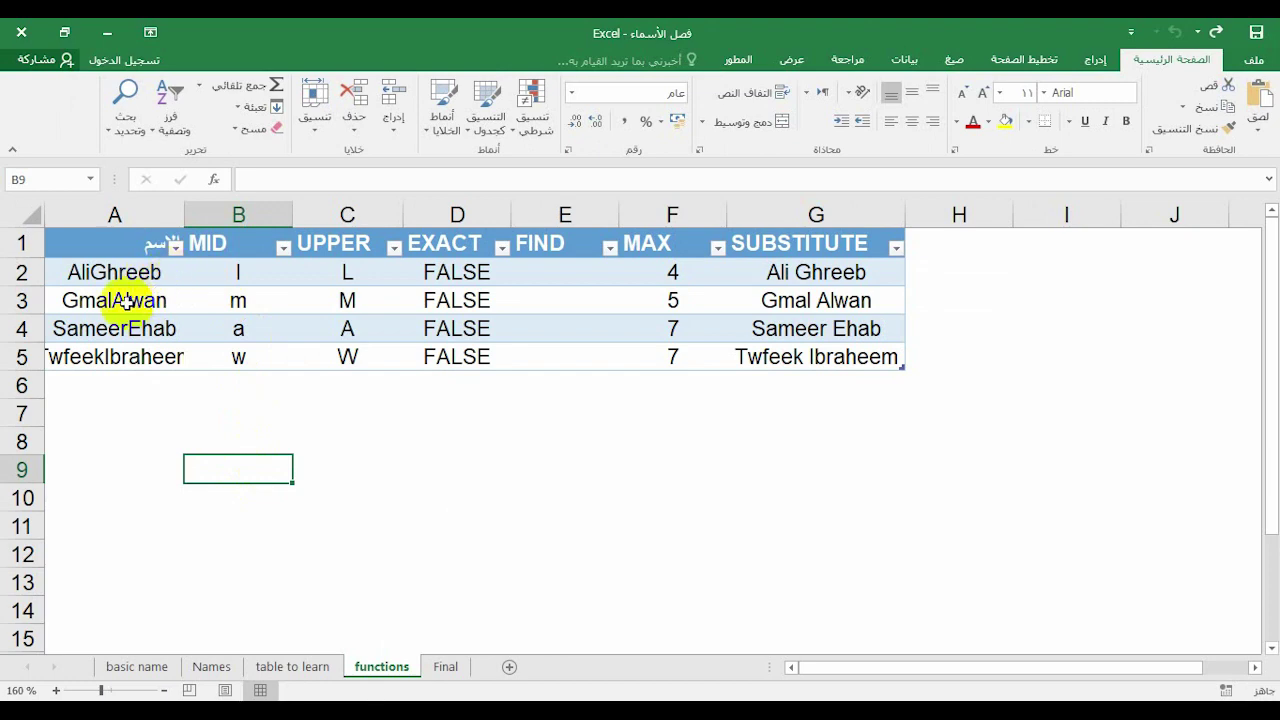
left_click_drag(106, 302, 94, 354)
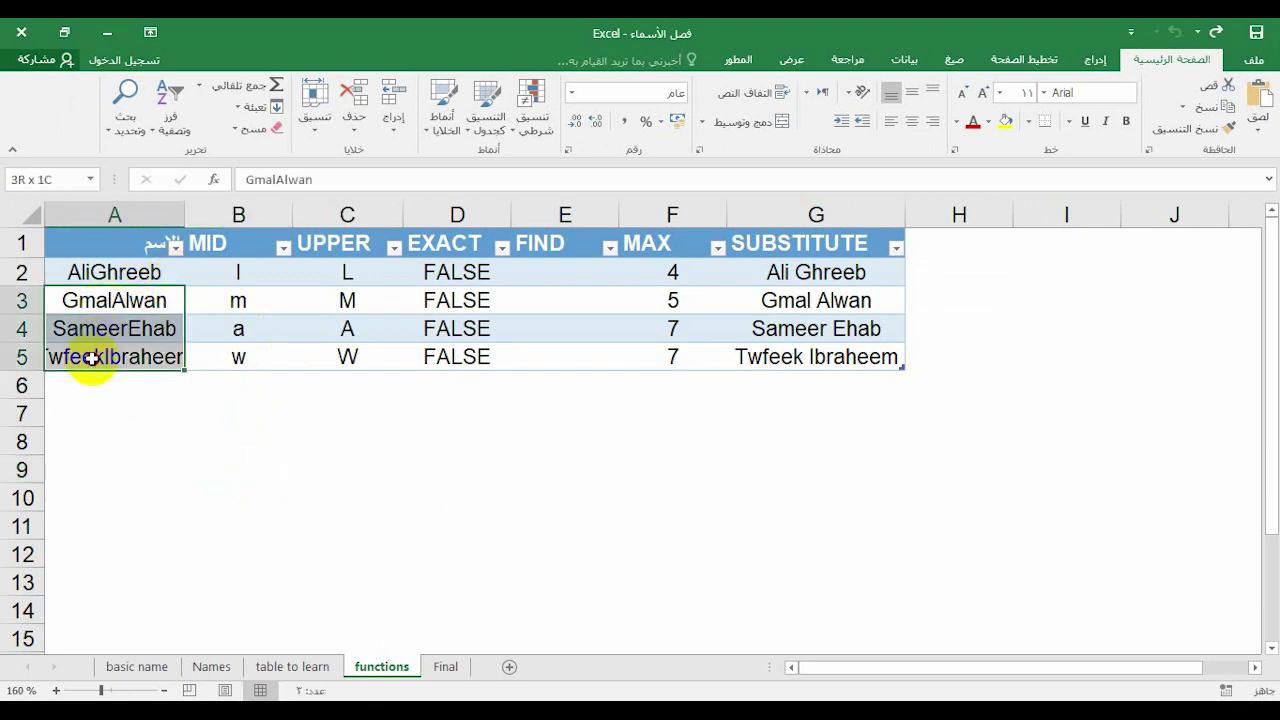
key("Delete")
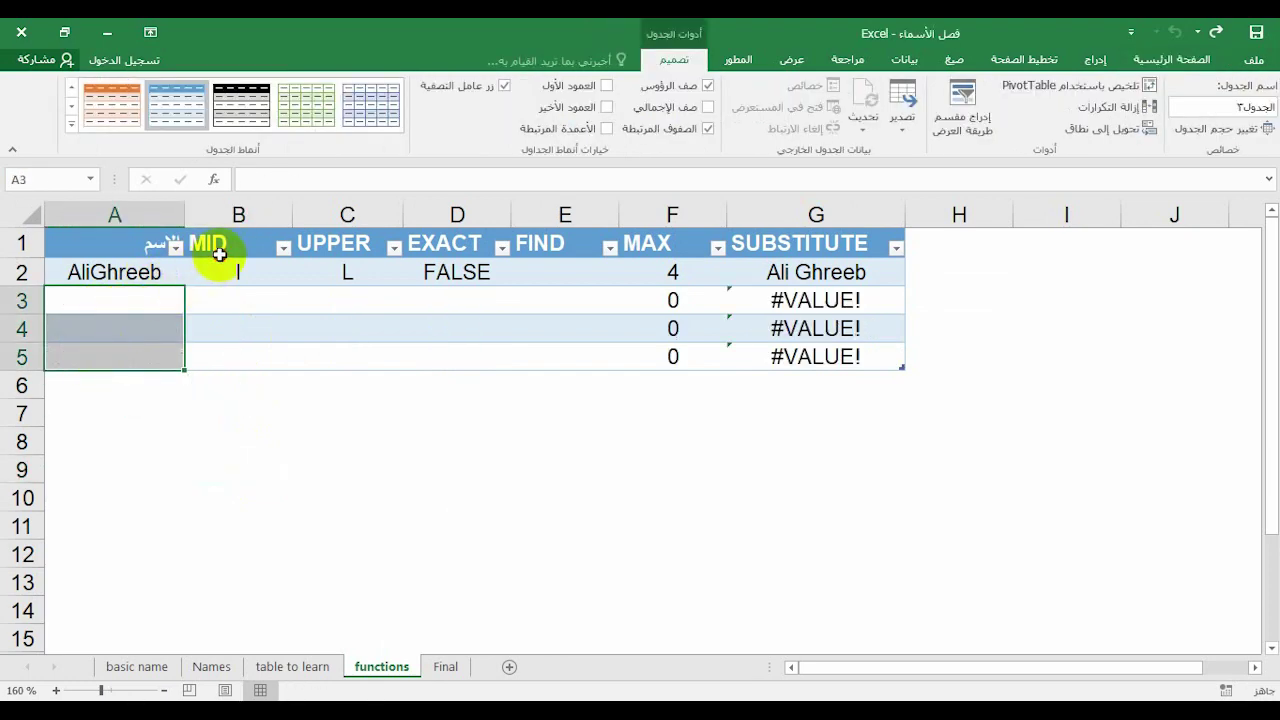
Inspect B2's MID formula, evaluating it with F9, then restore it unchanged
left_click(225, 252)
left_click(232, 268)
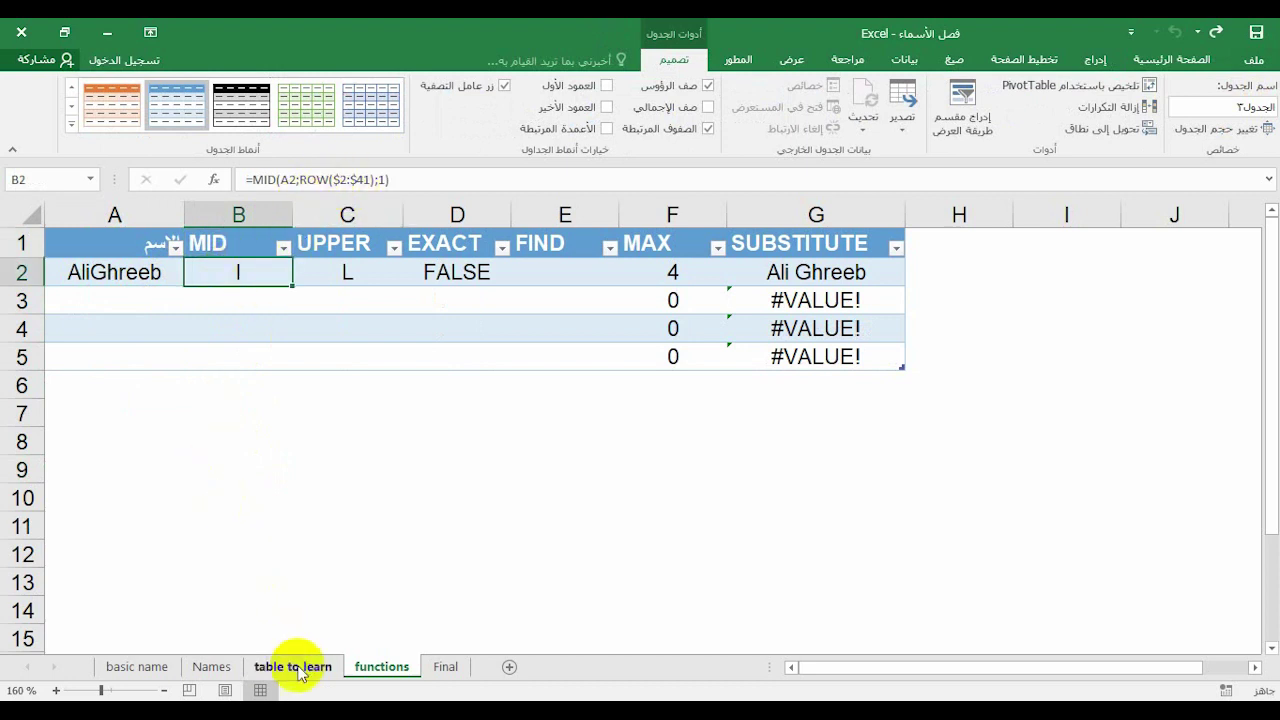
left_click(313, 178)
left_click_drag(313, 178, 375, 180)
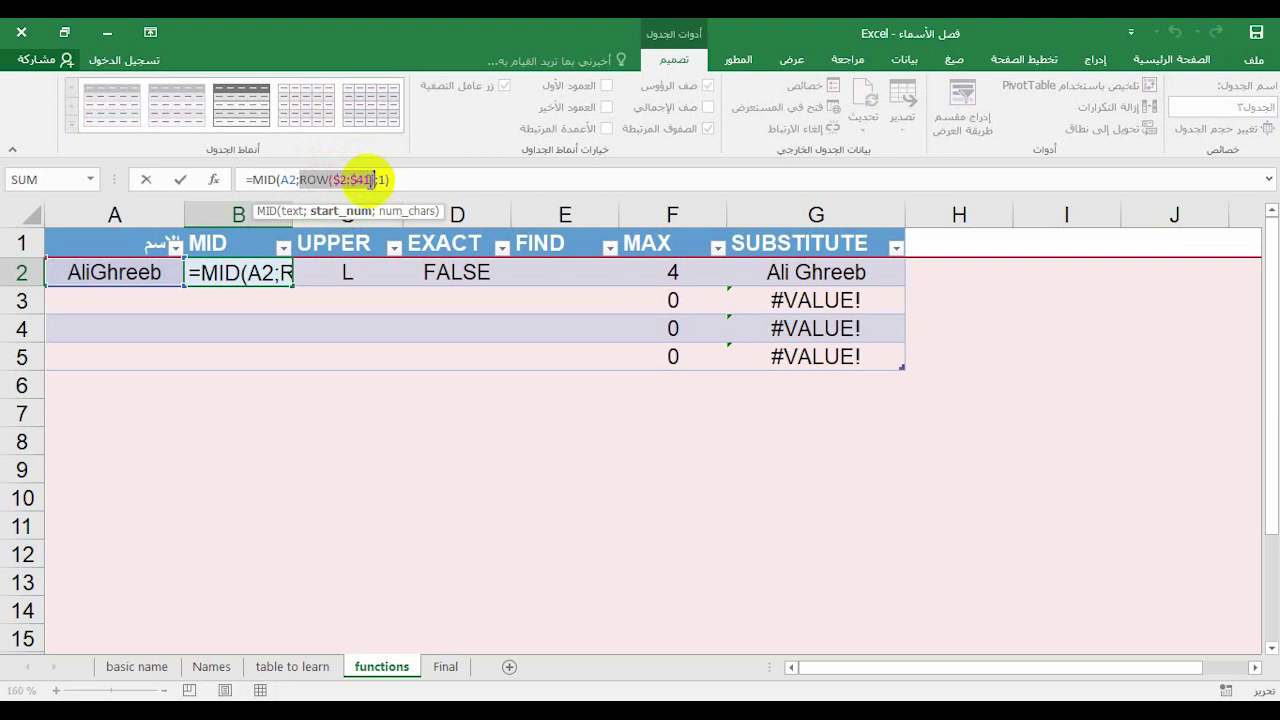
key("Escape")
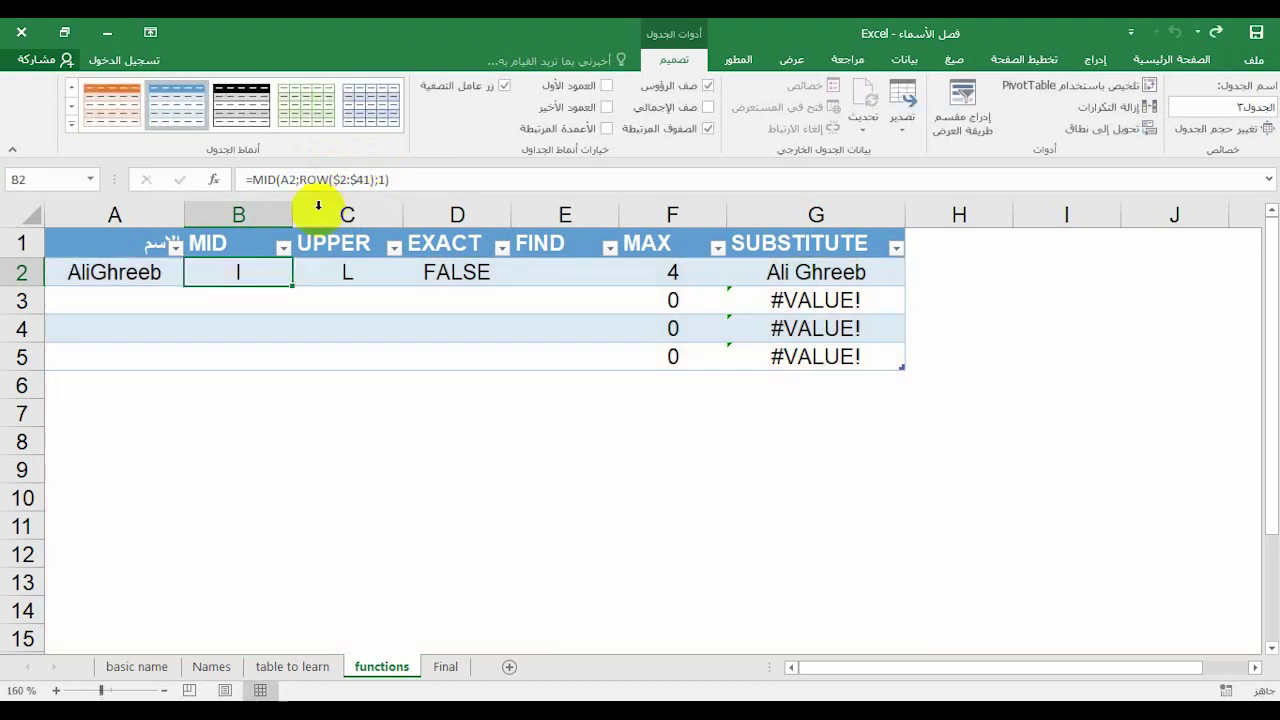
left_click(452, 180)
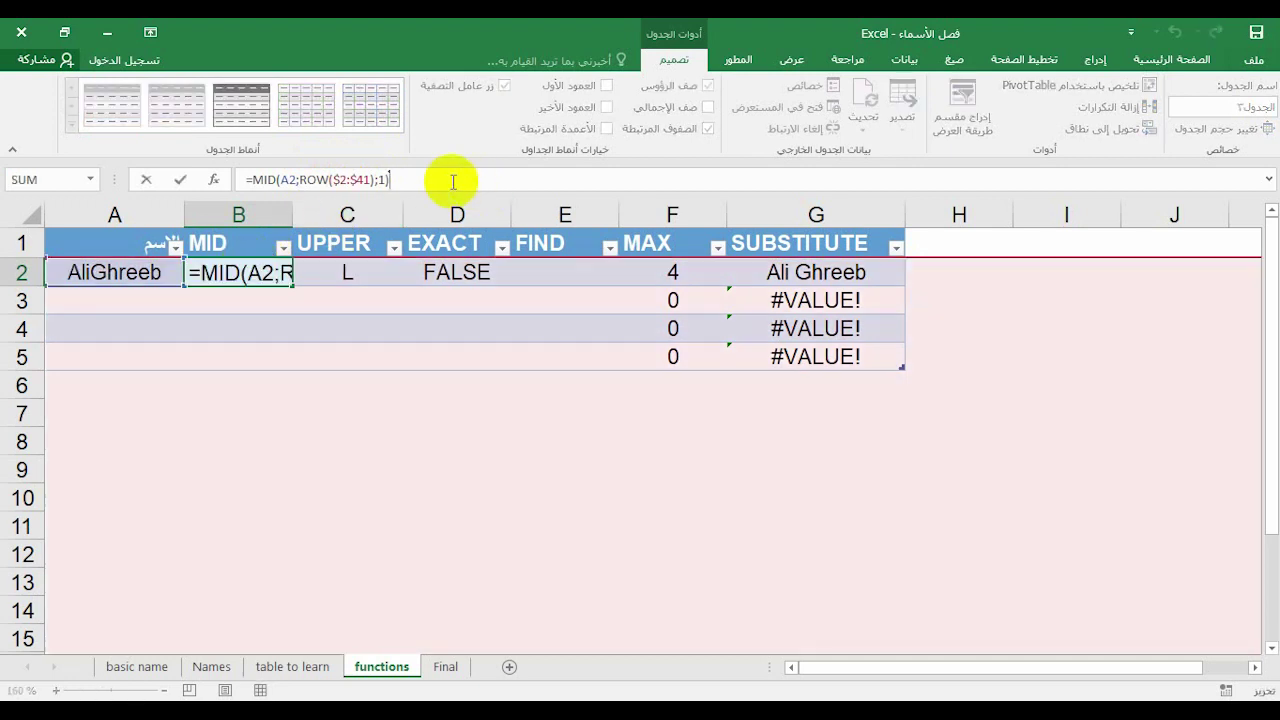
key("F9")
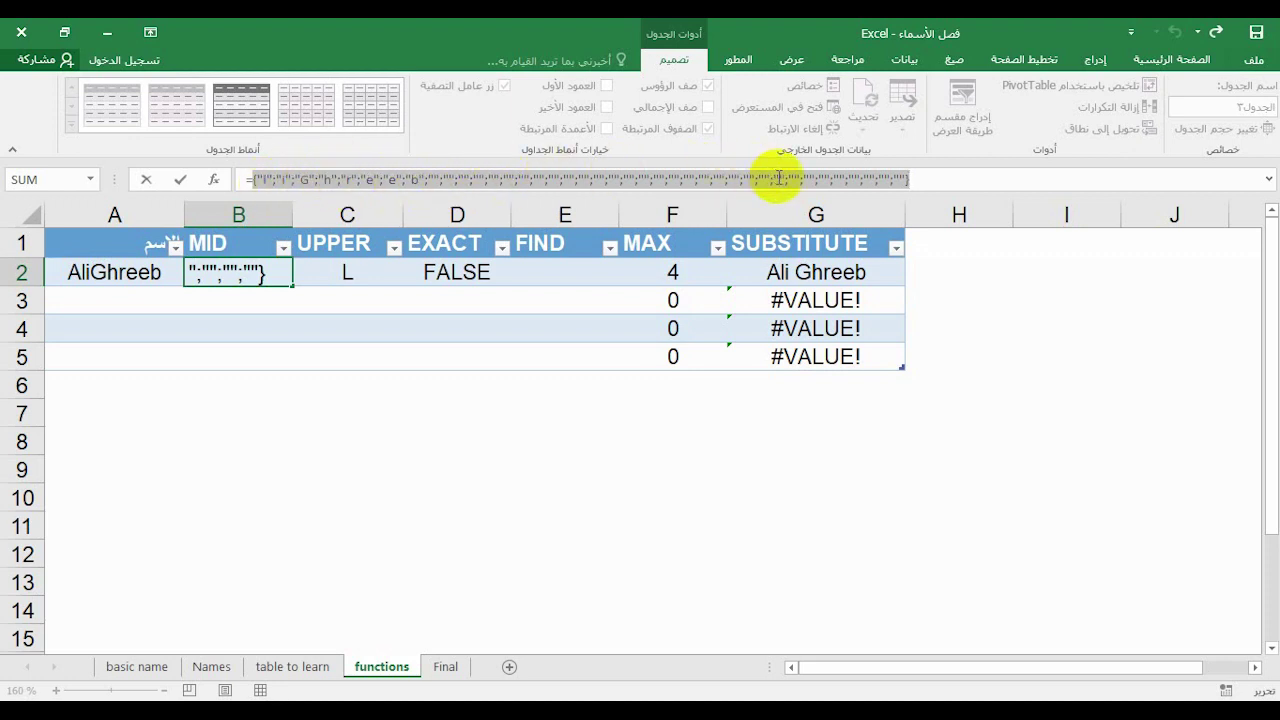
key("Escape")
Review the split letters in I2:I12 on the 'table to learn' sheet
left_click(290, 666)
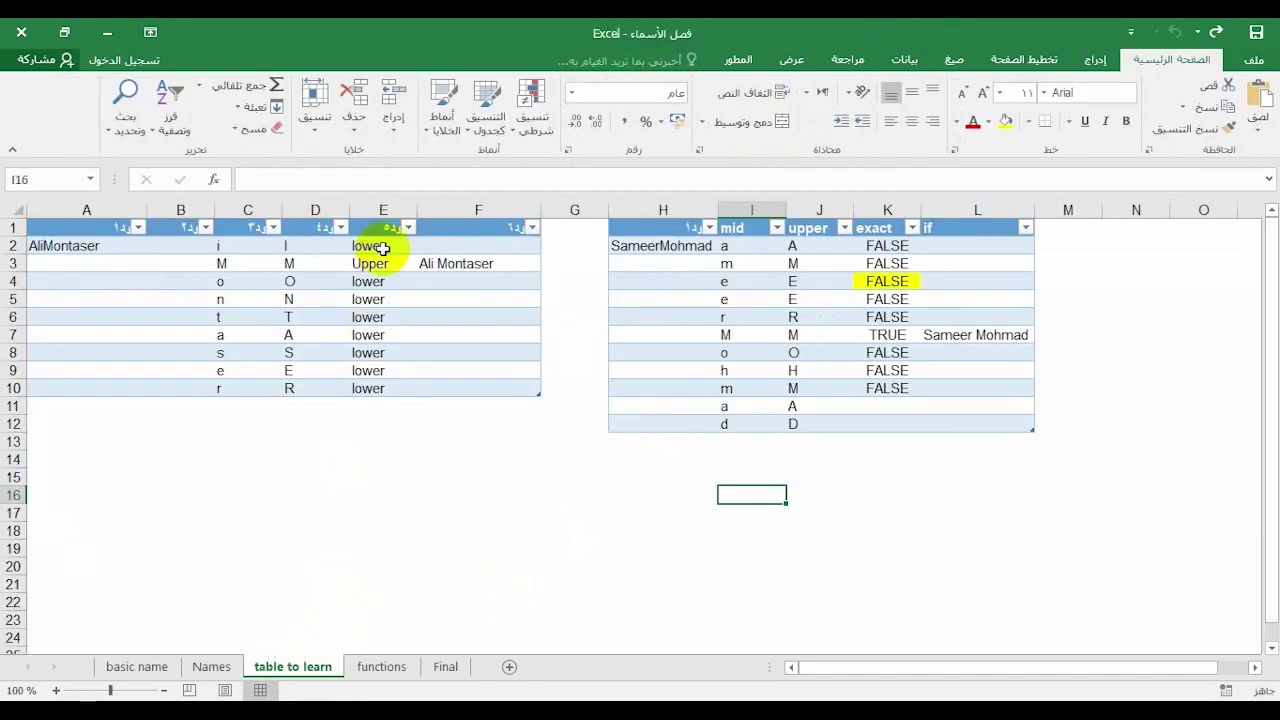
left_click(748, 245)
left_click_drag(740, 299, 737, 424)
left_click(362, 650)
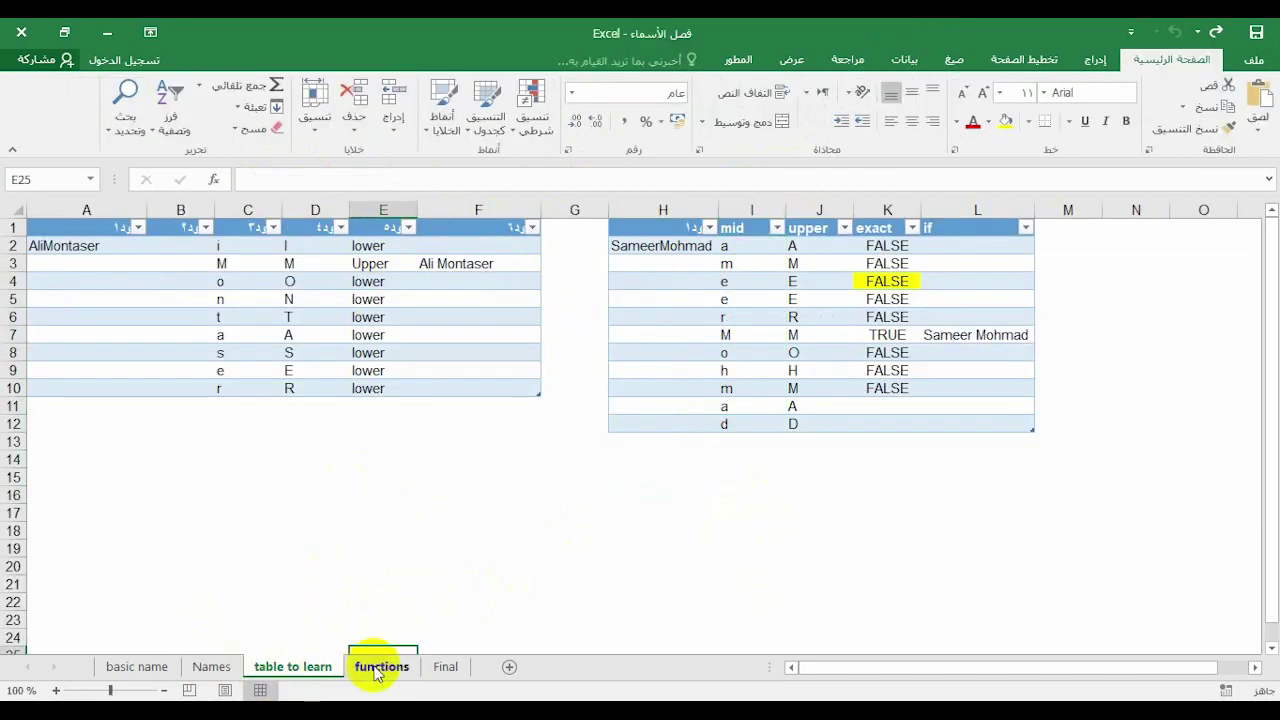
left_click(381, 666)
left_click(343, 275)
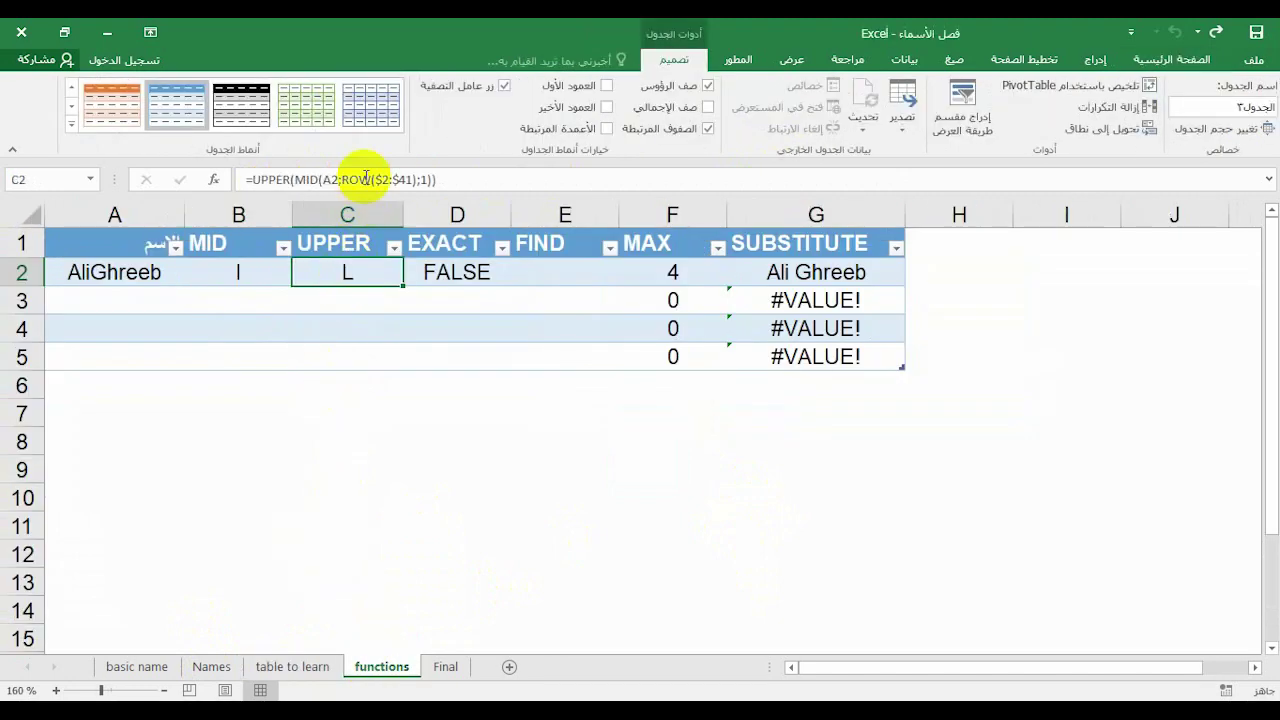
left_click(236, 272)
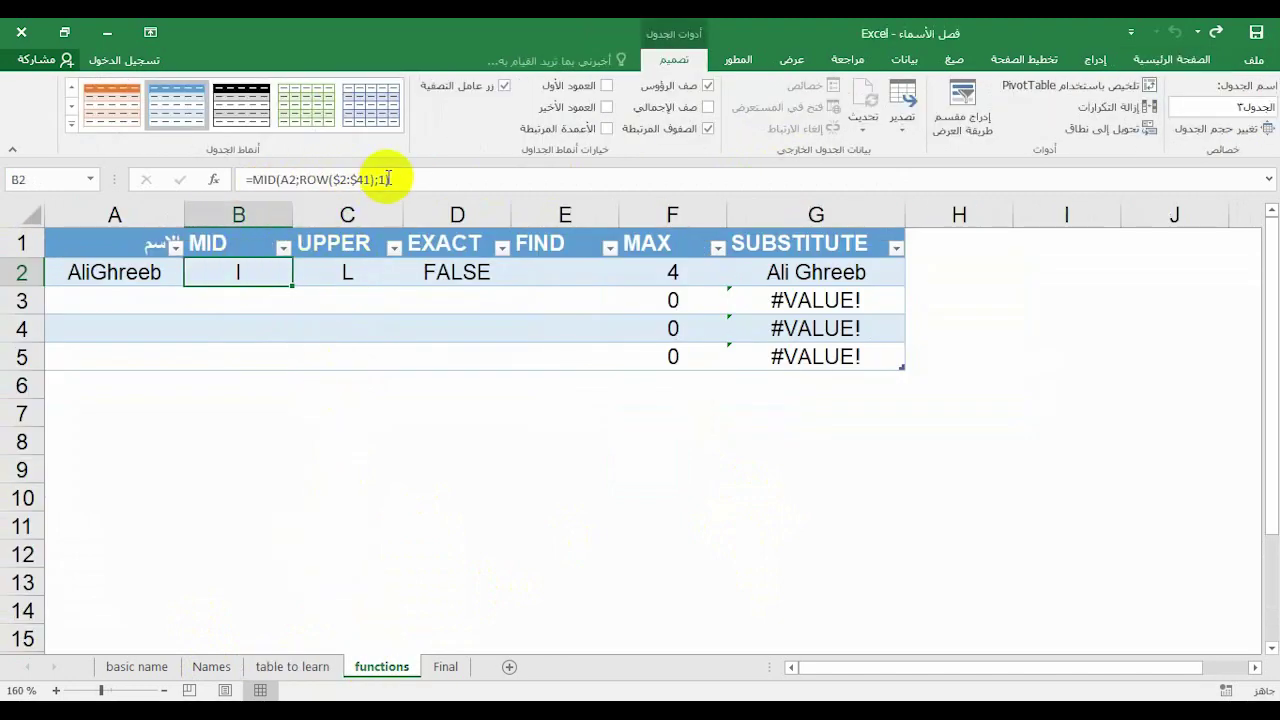
left_click_drag(390, 179, 260, 198)
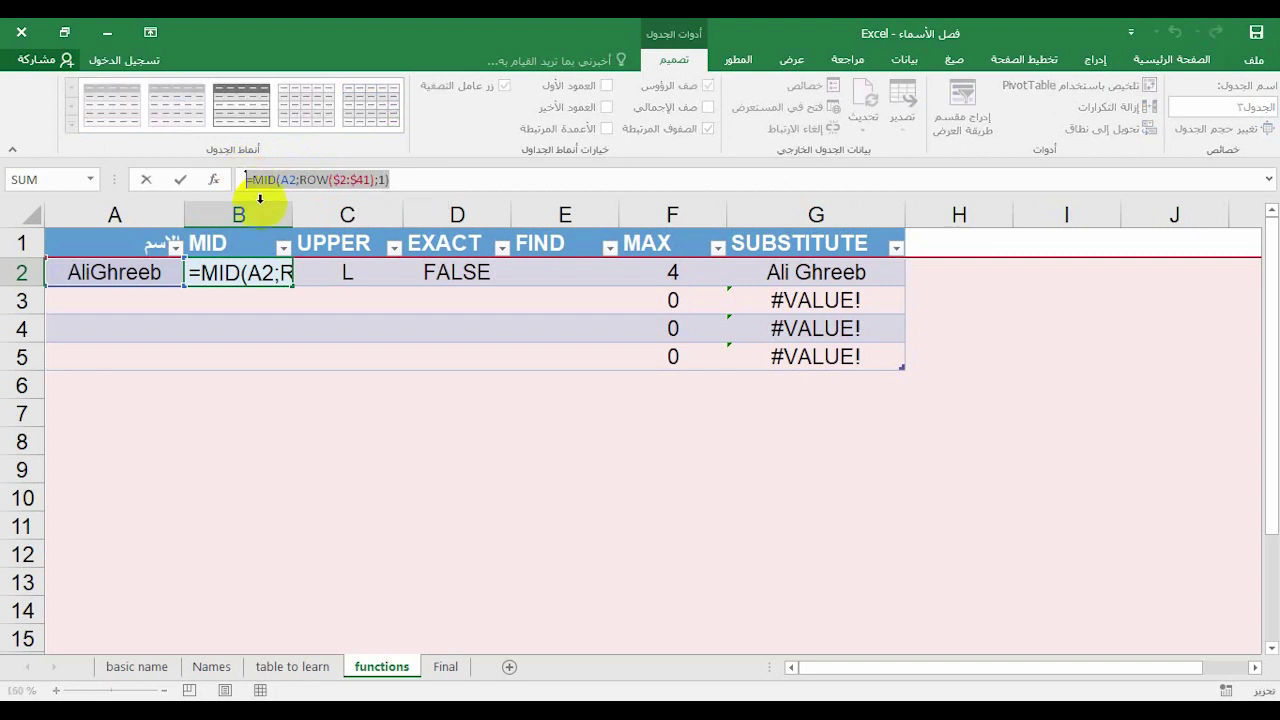
key("Escape")
left_click(328, 272)
left_click(366, 180)
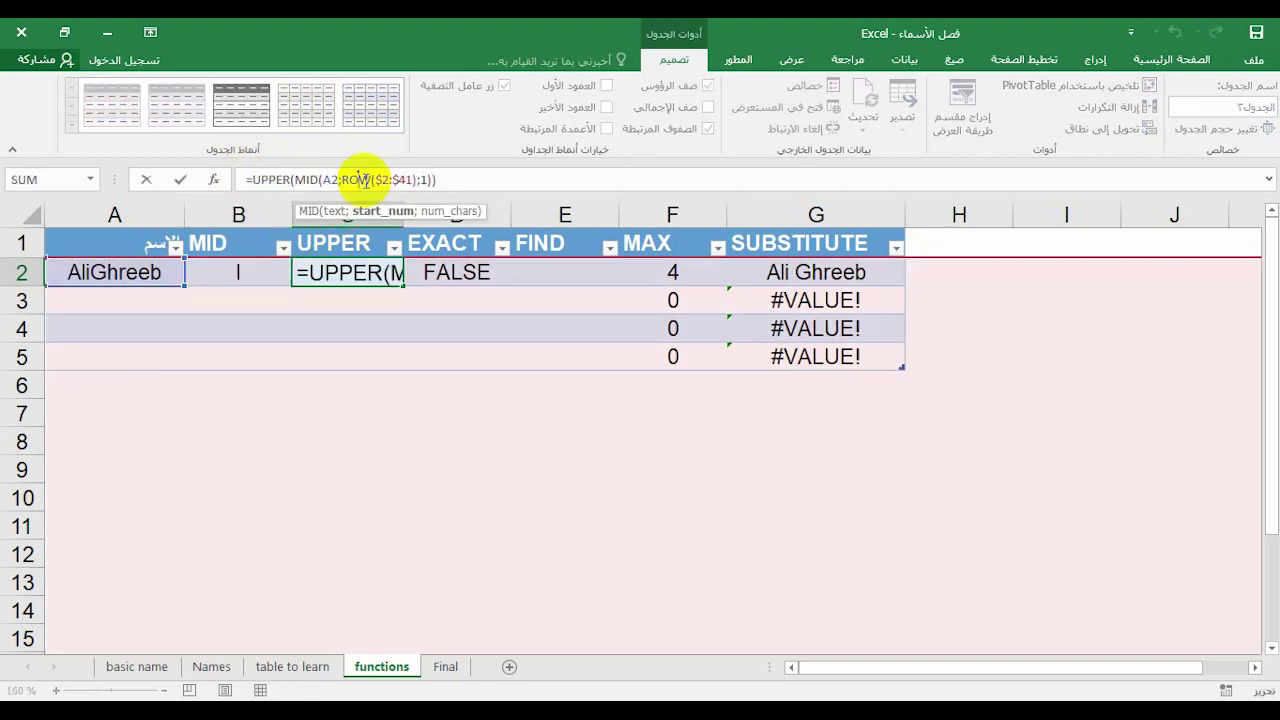
key("F9")
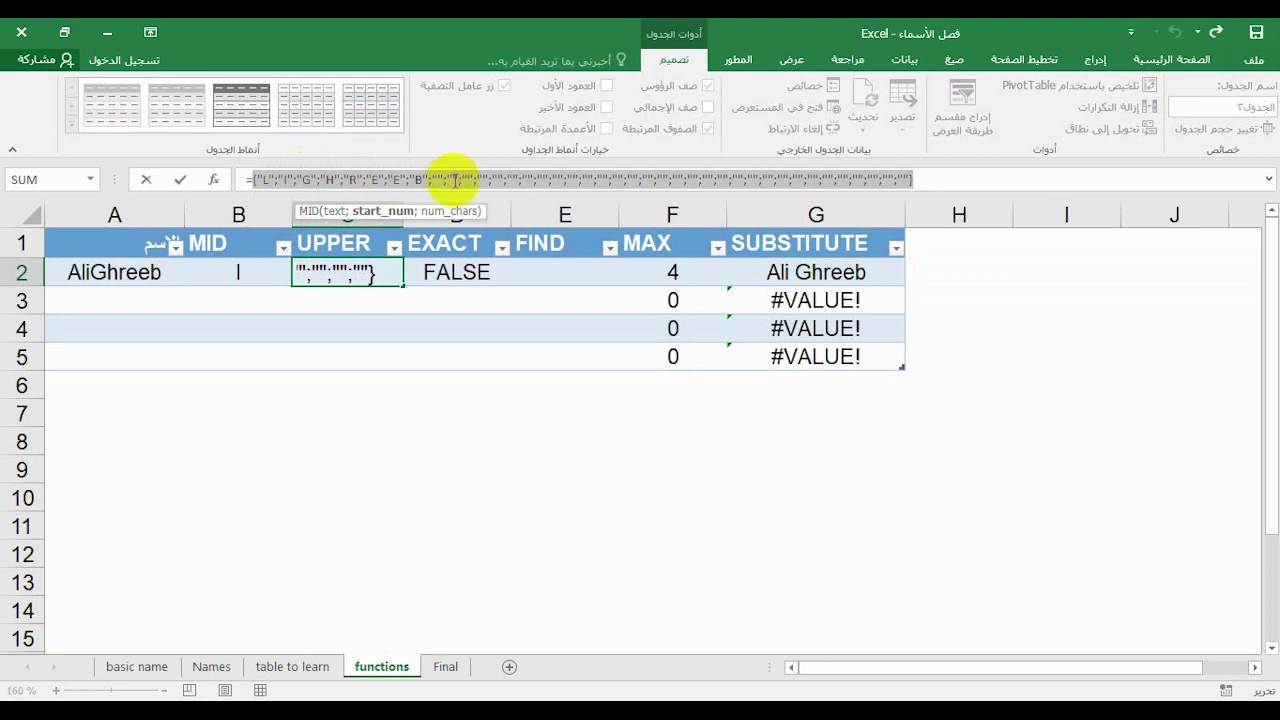
key("Escape")
left_click(460, 272)
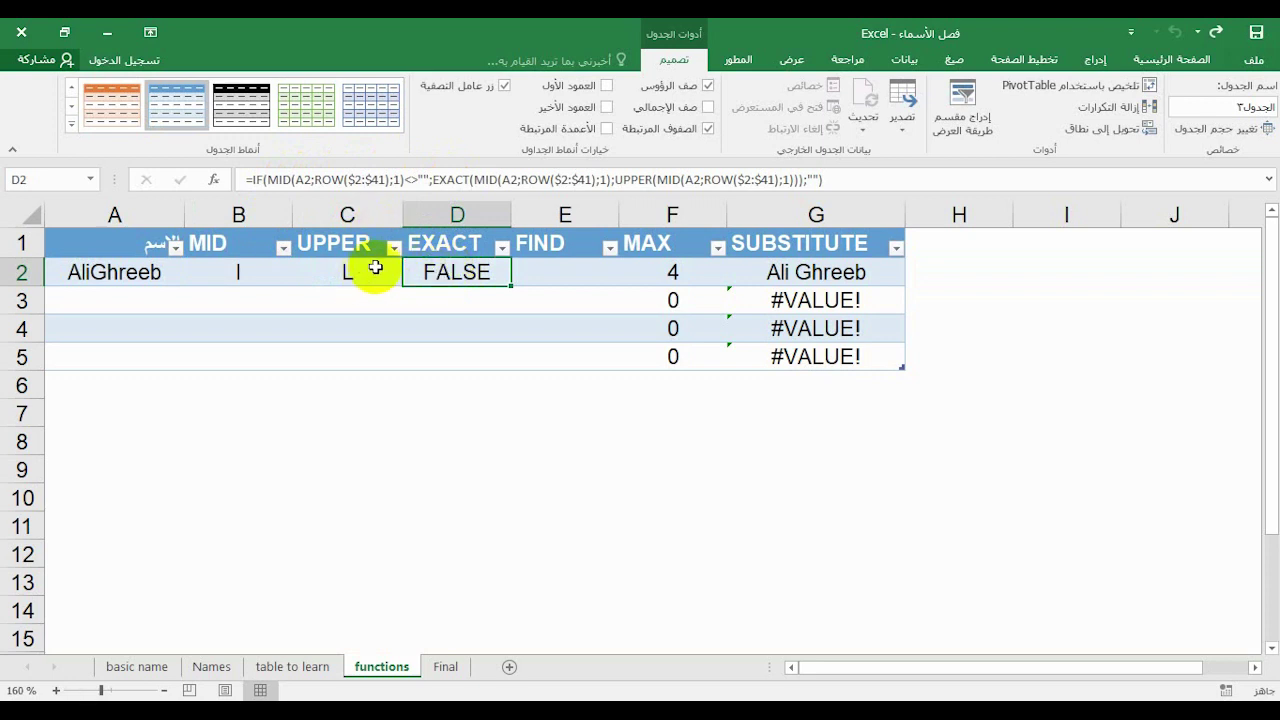
left_click(347, 276)
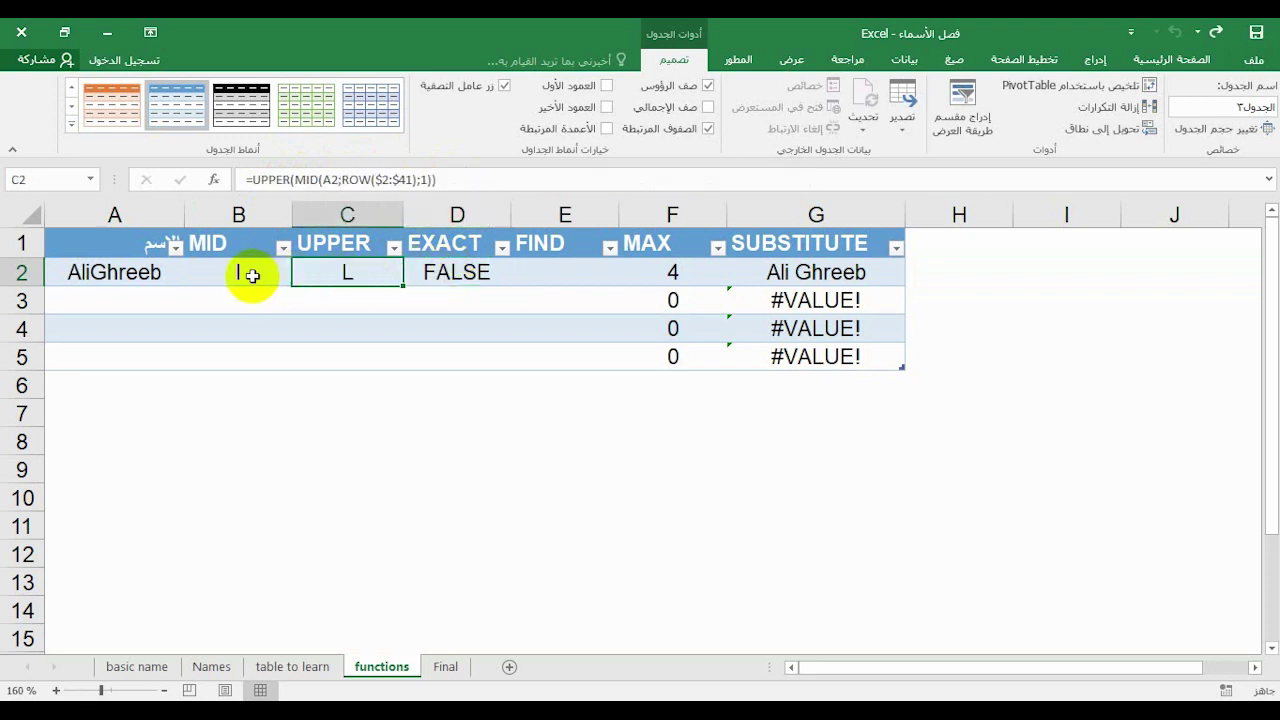
left_click(251, 274)
left_click(443, 272)
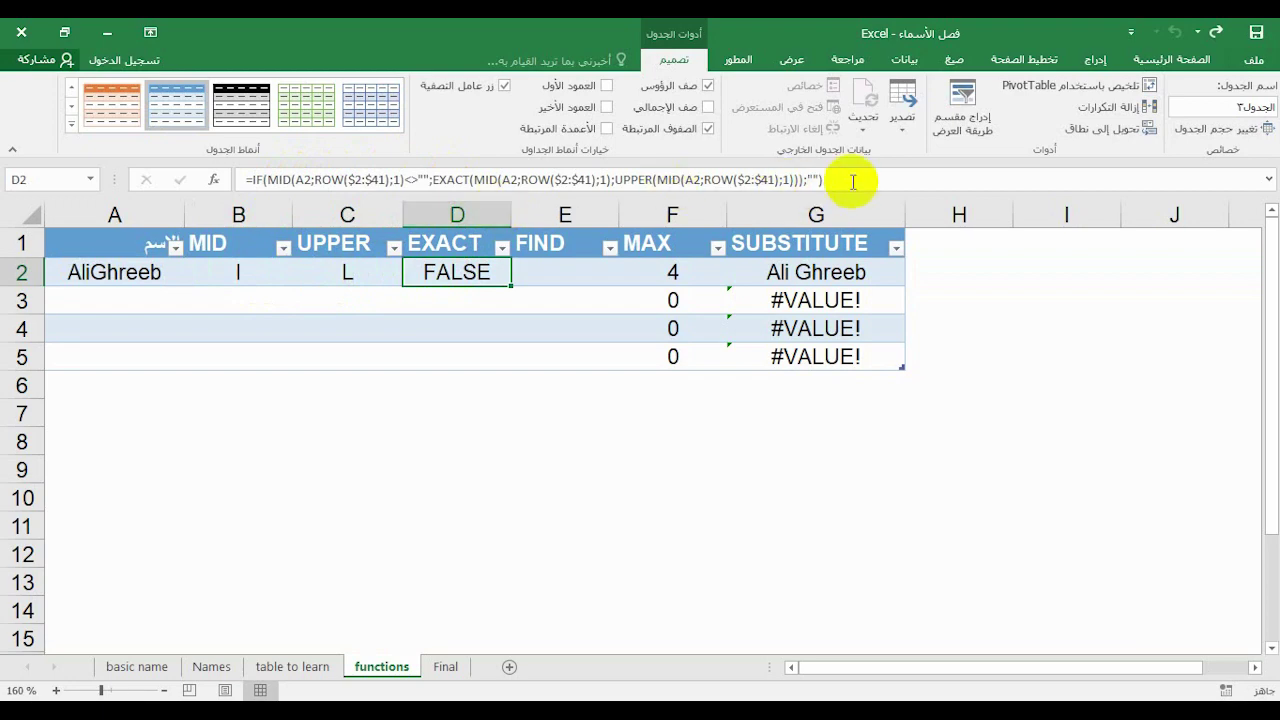
left_click(450, 181)
key("ctrl+a")
key("Escape")
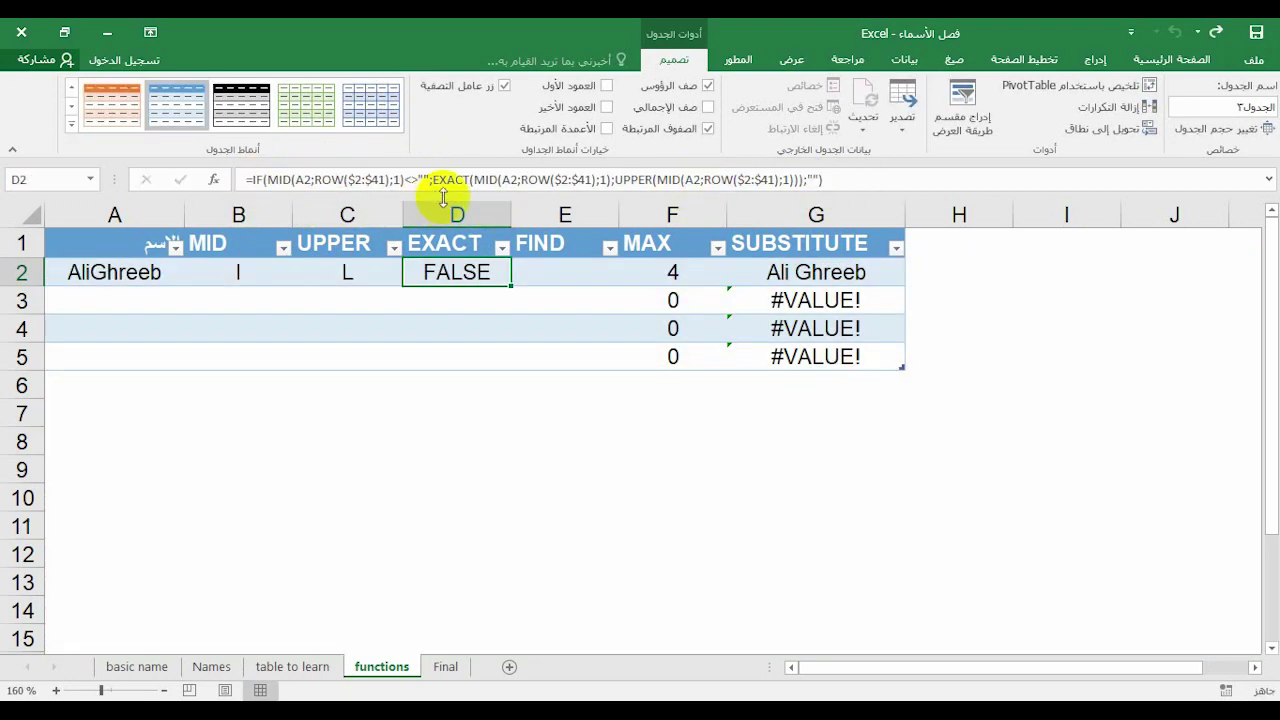
left_click(448, 182)
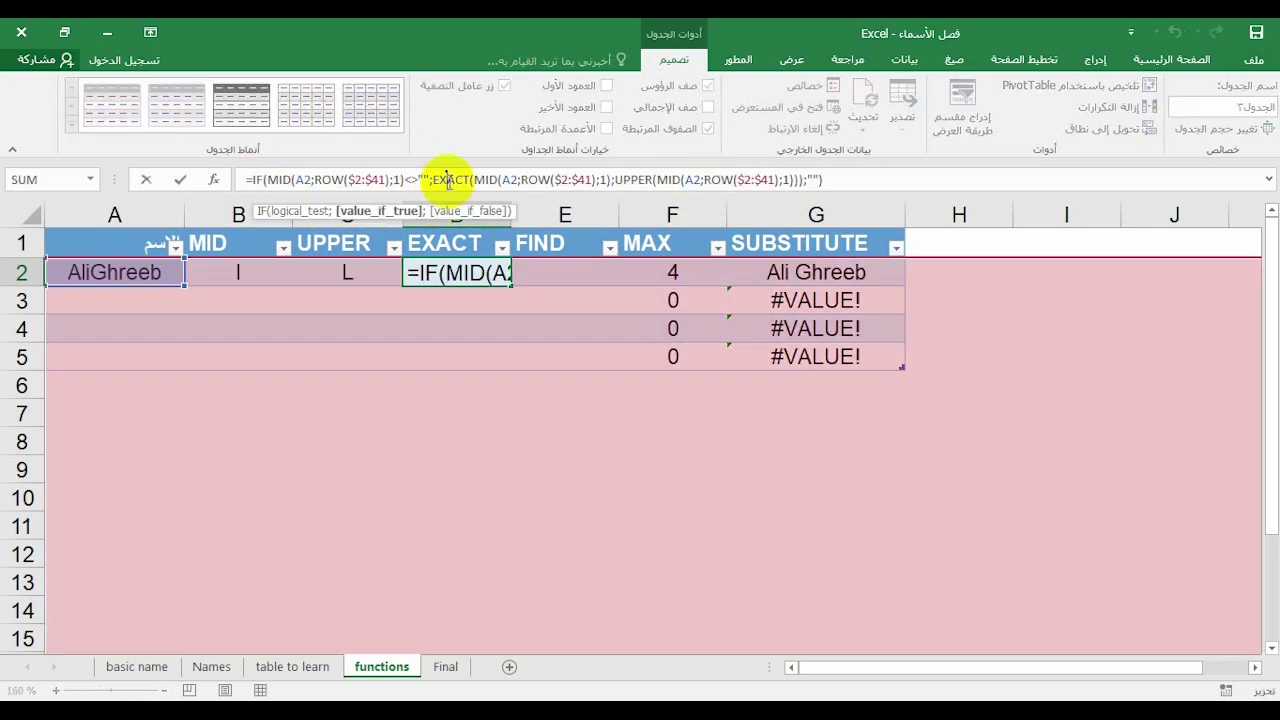
key("ctrl+a")
key("F9")
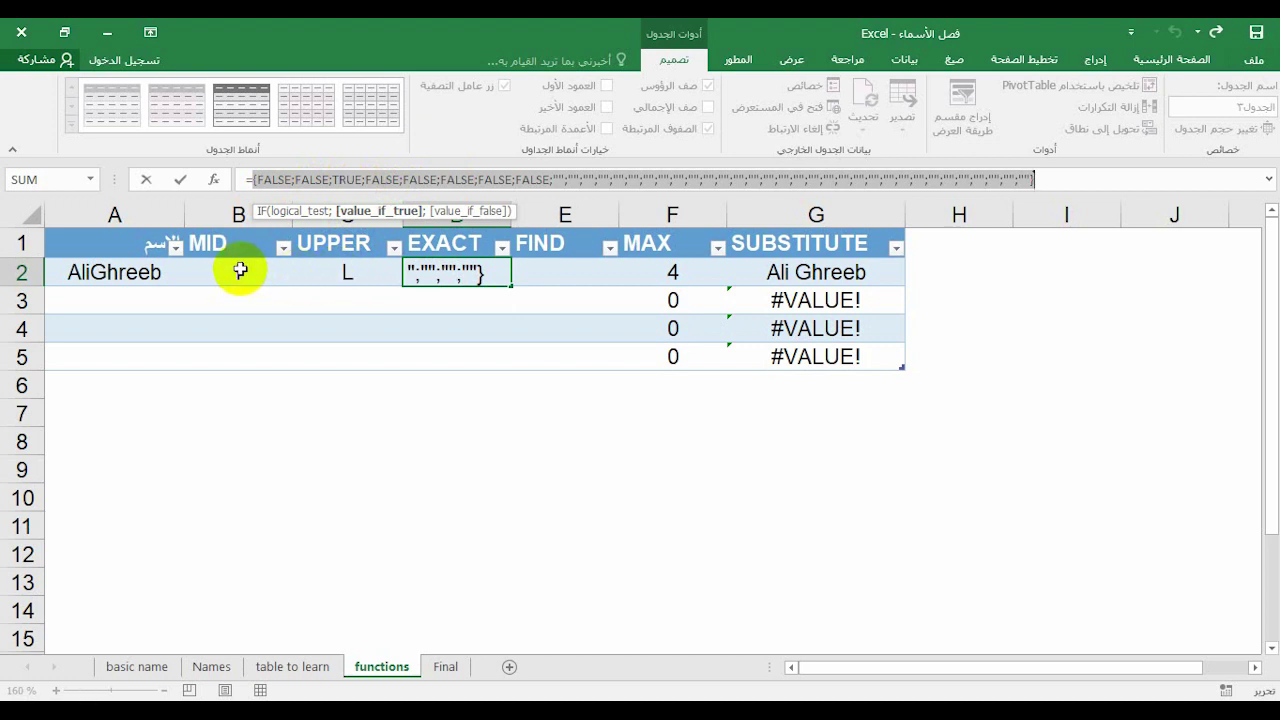
key("Escape")
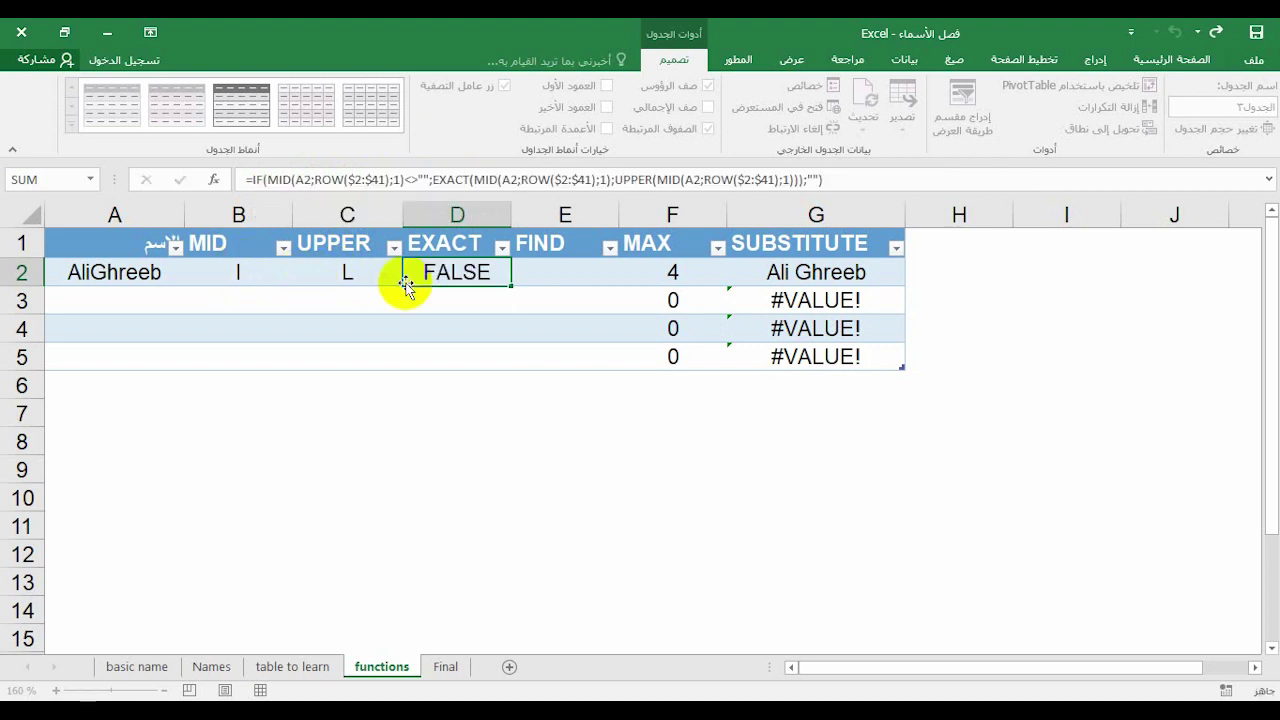
left_click(544, 274)
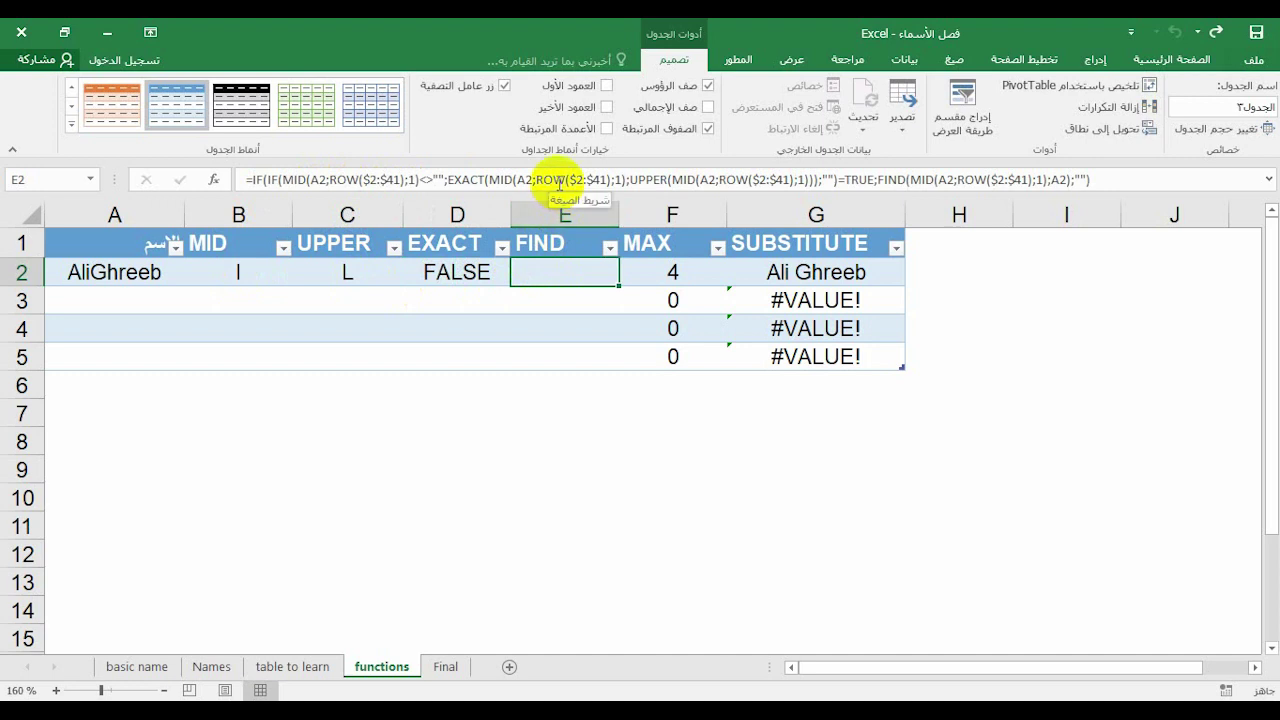
left_click(559, 183)
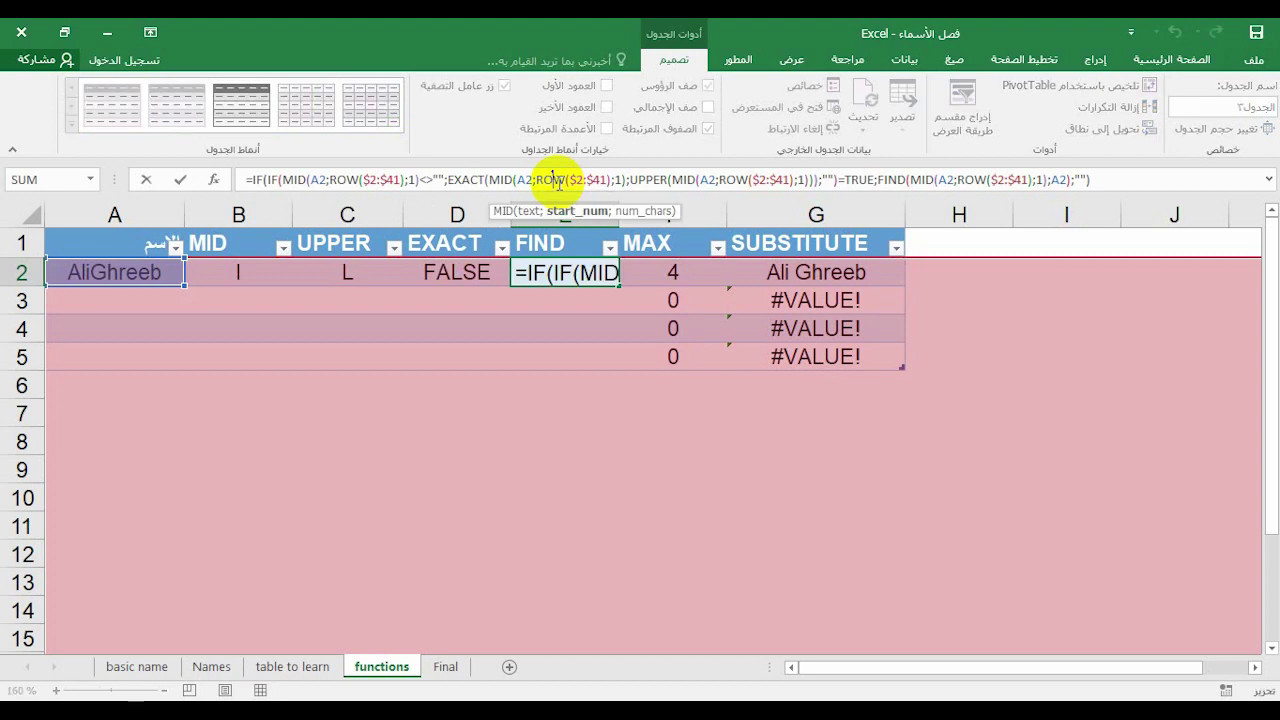
key("F9")
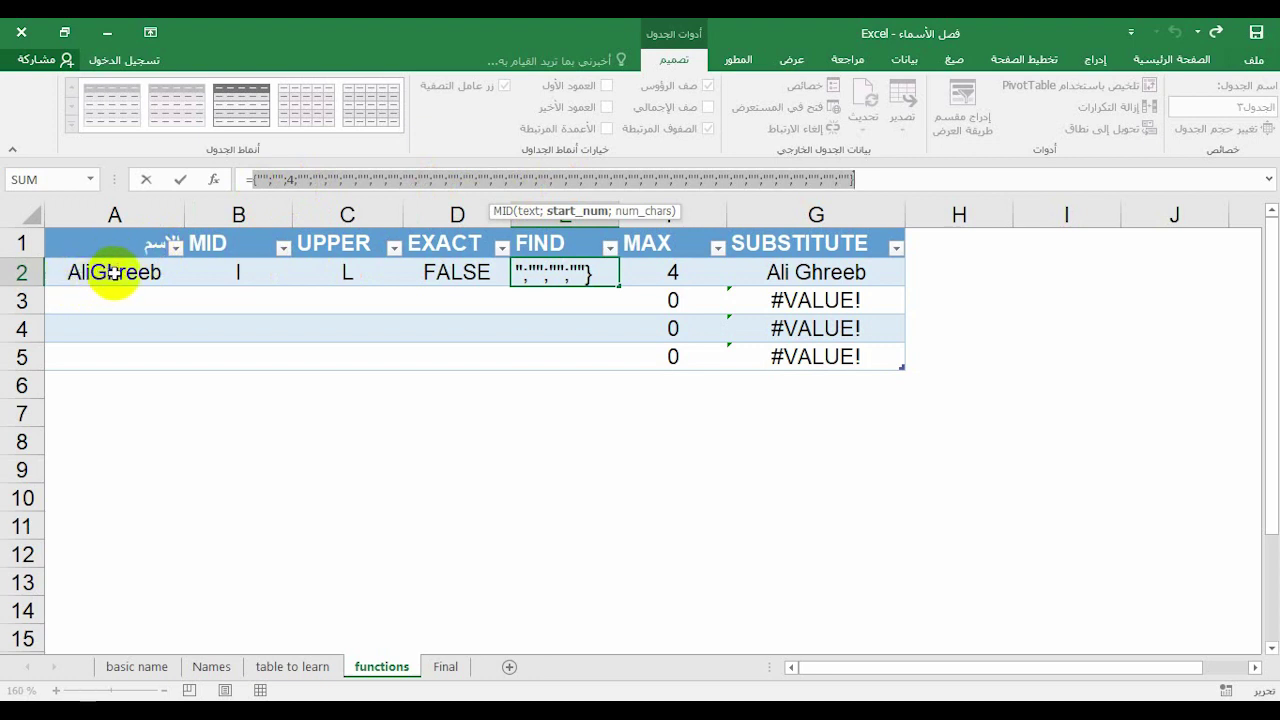
key("Escape")
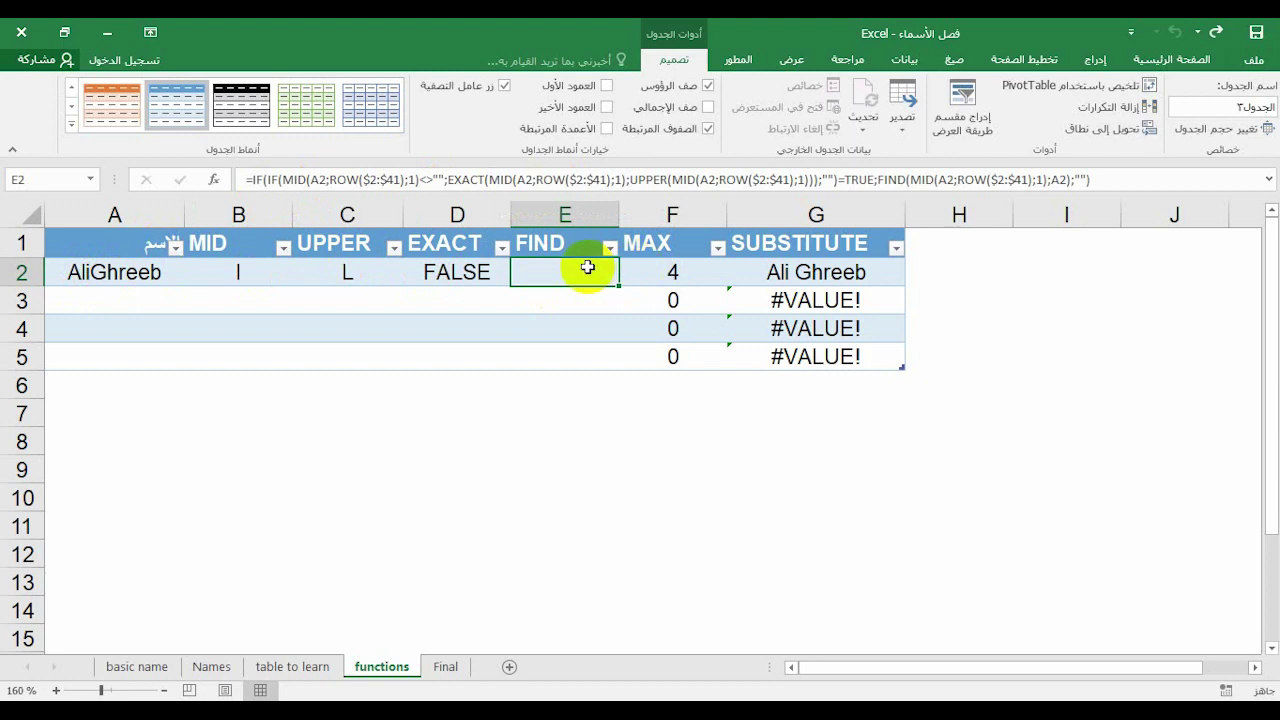
left_click(531, 183)
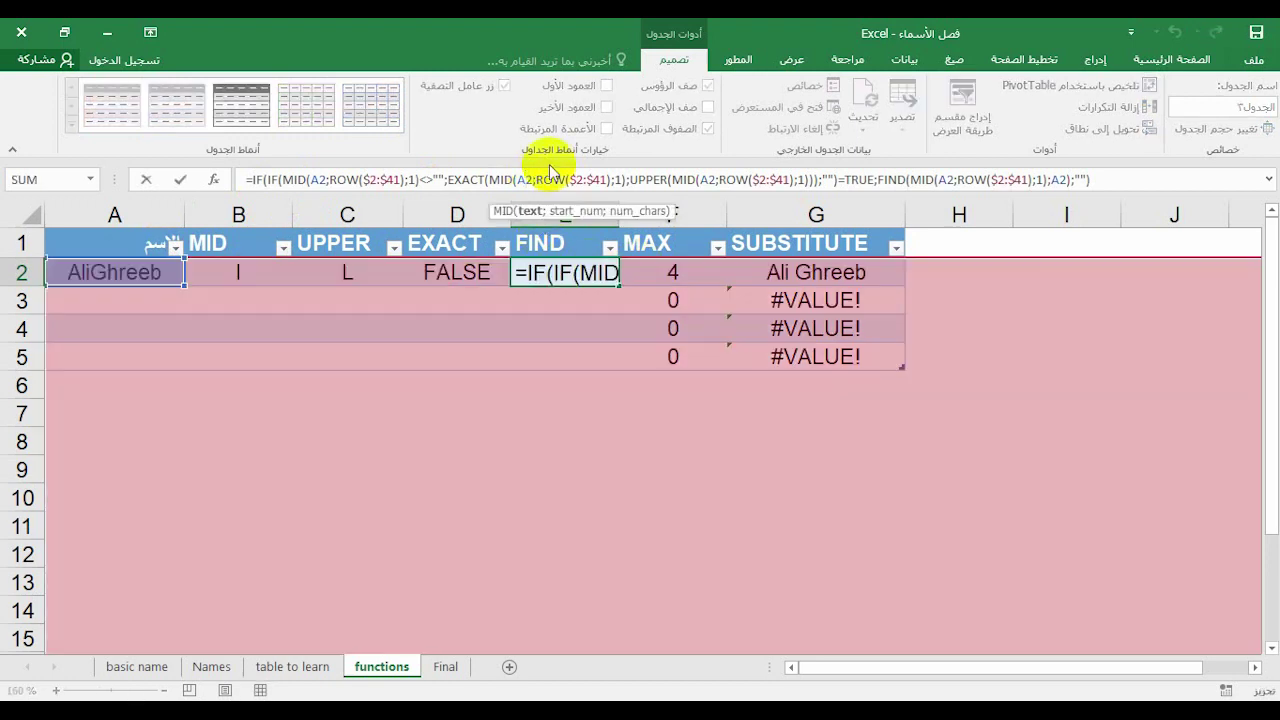
key("F9")
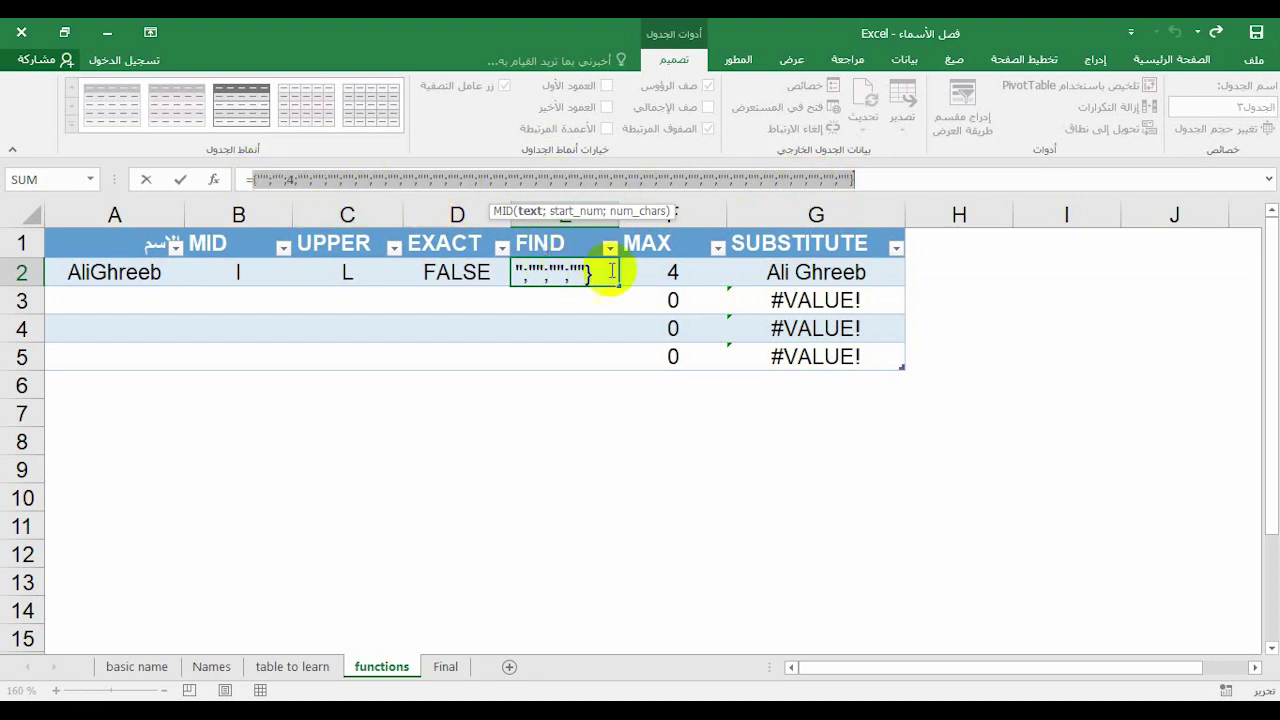
key("Escape")
left_click(668, 270)
left_click(624, 179)
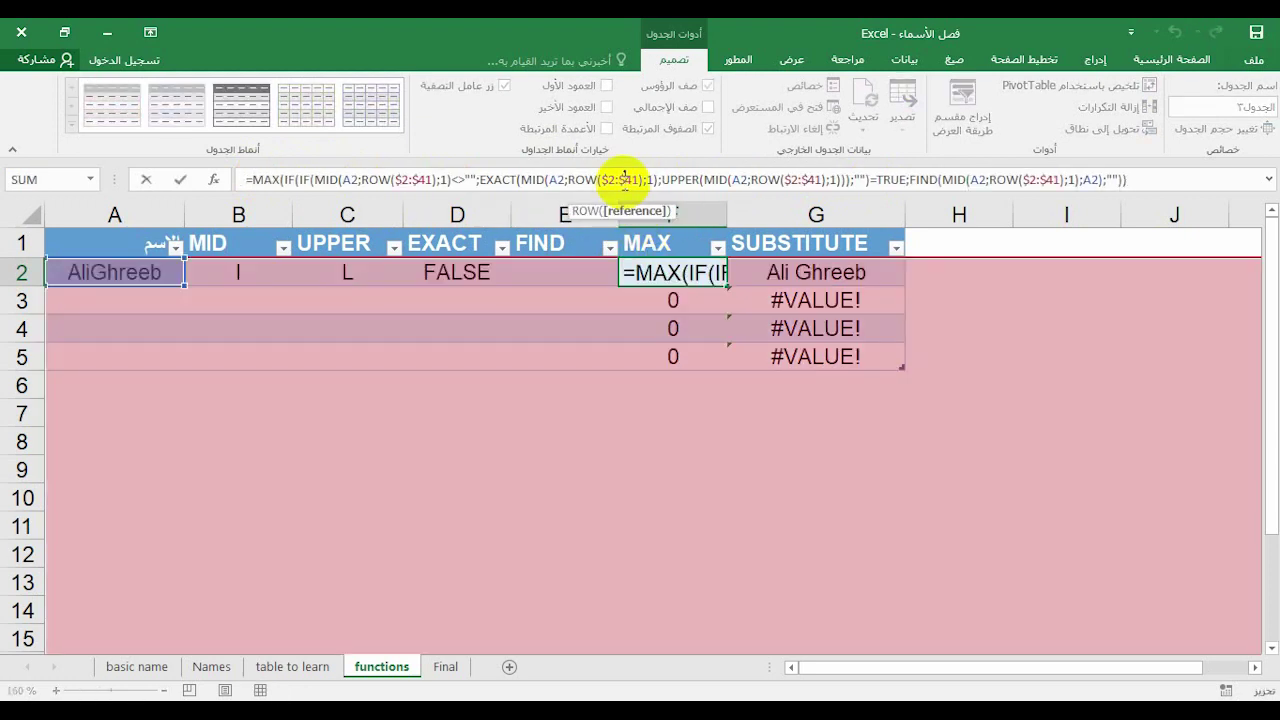
key("F9")
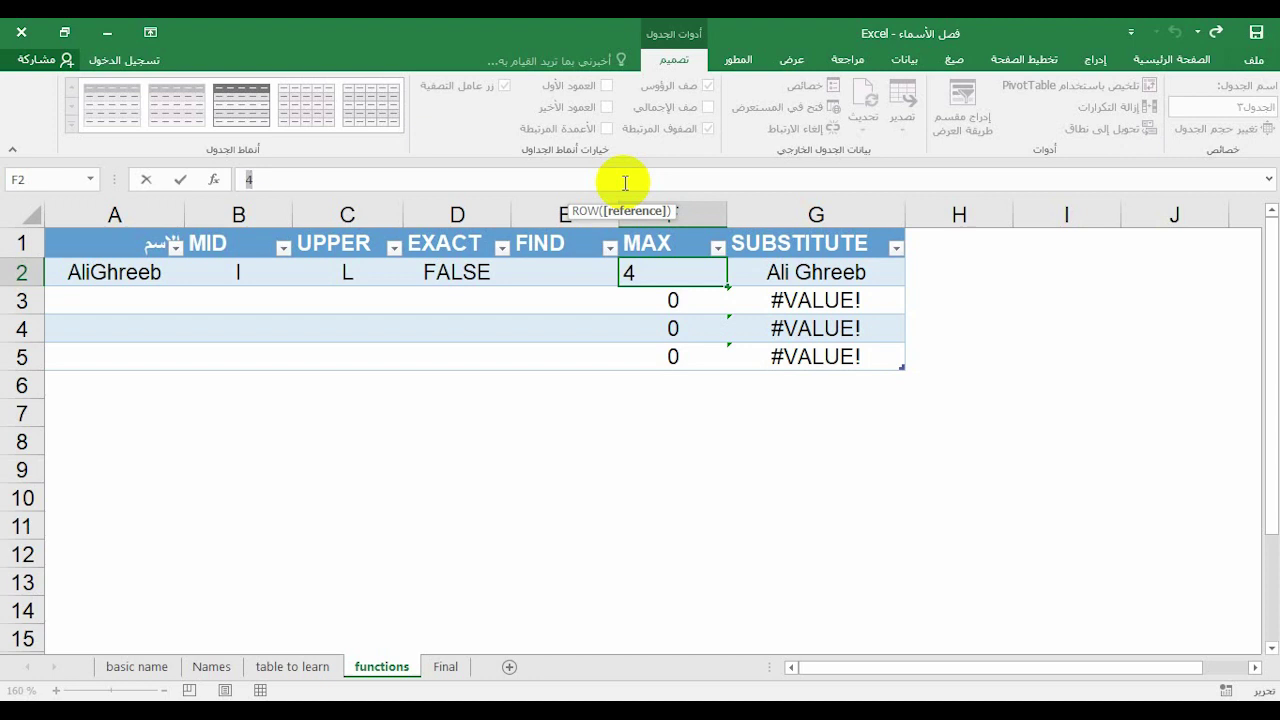
key("Escape")
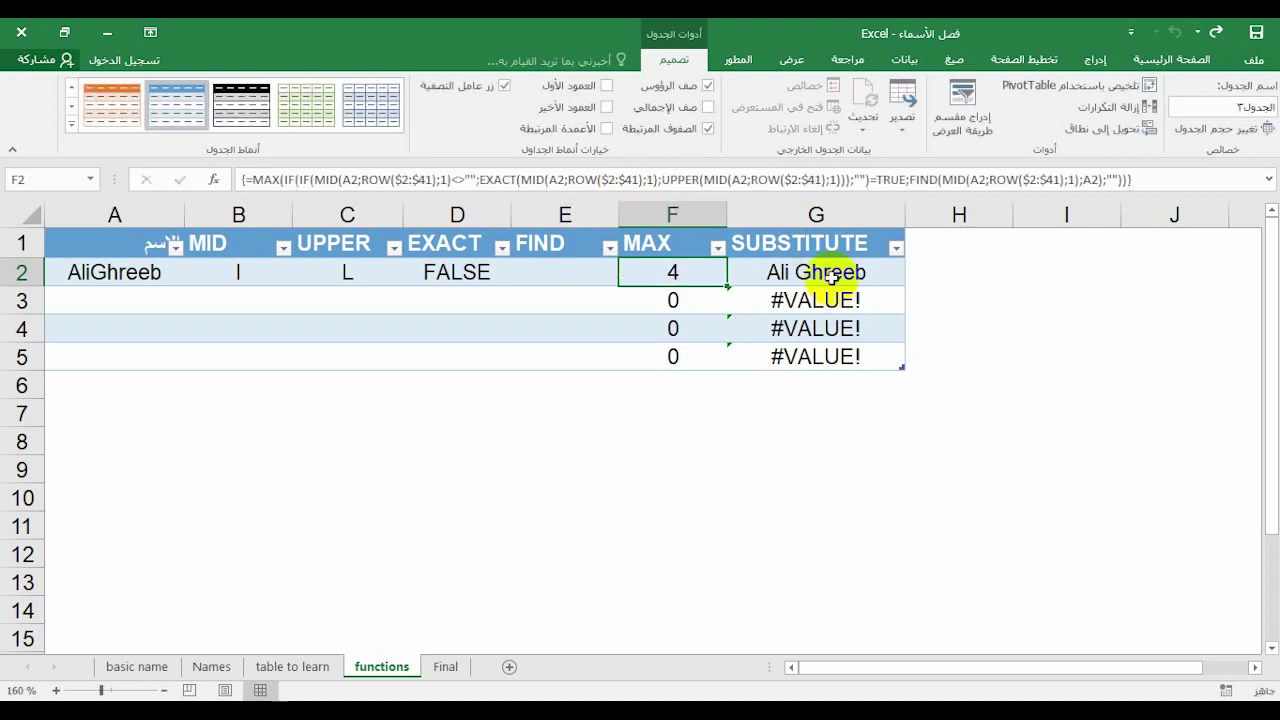
left_click(806, 272)
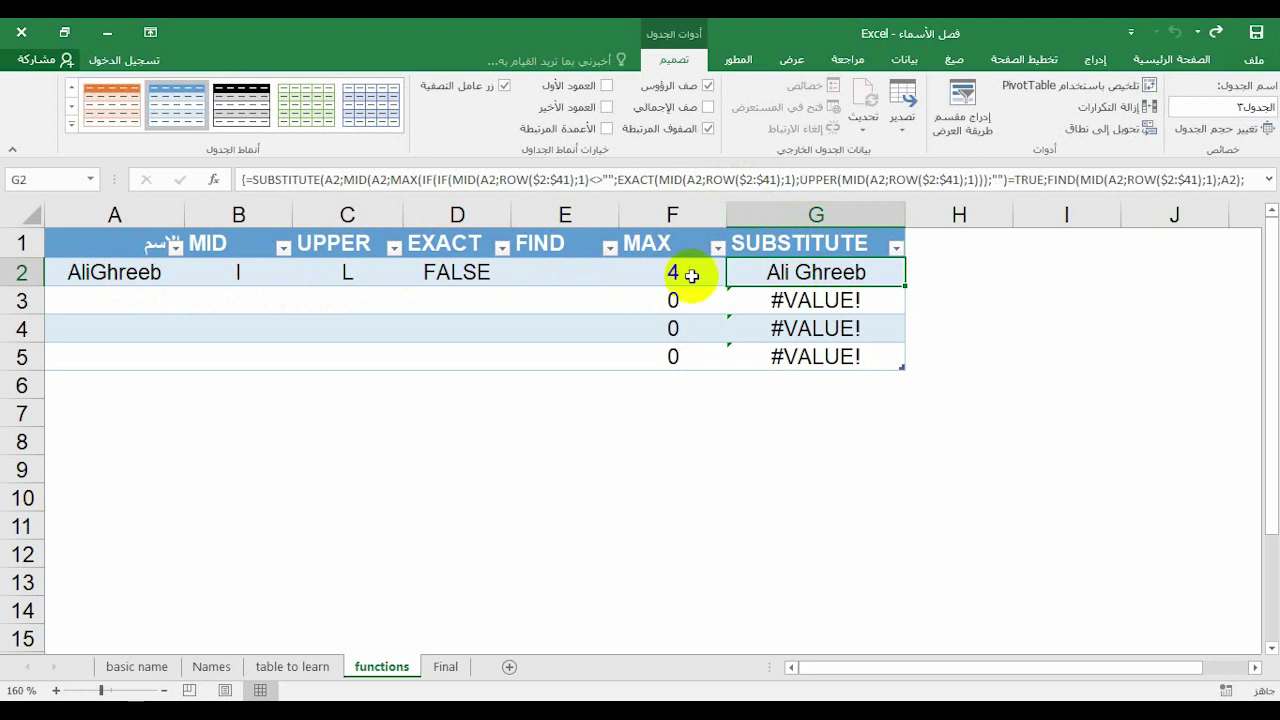
left_click(700, 181)
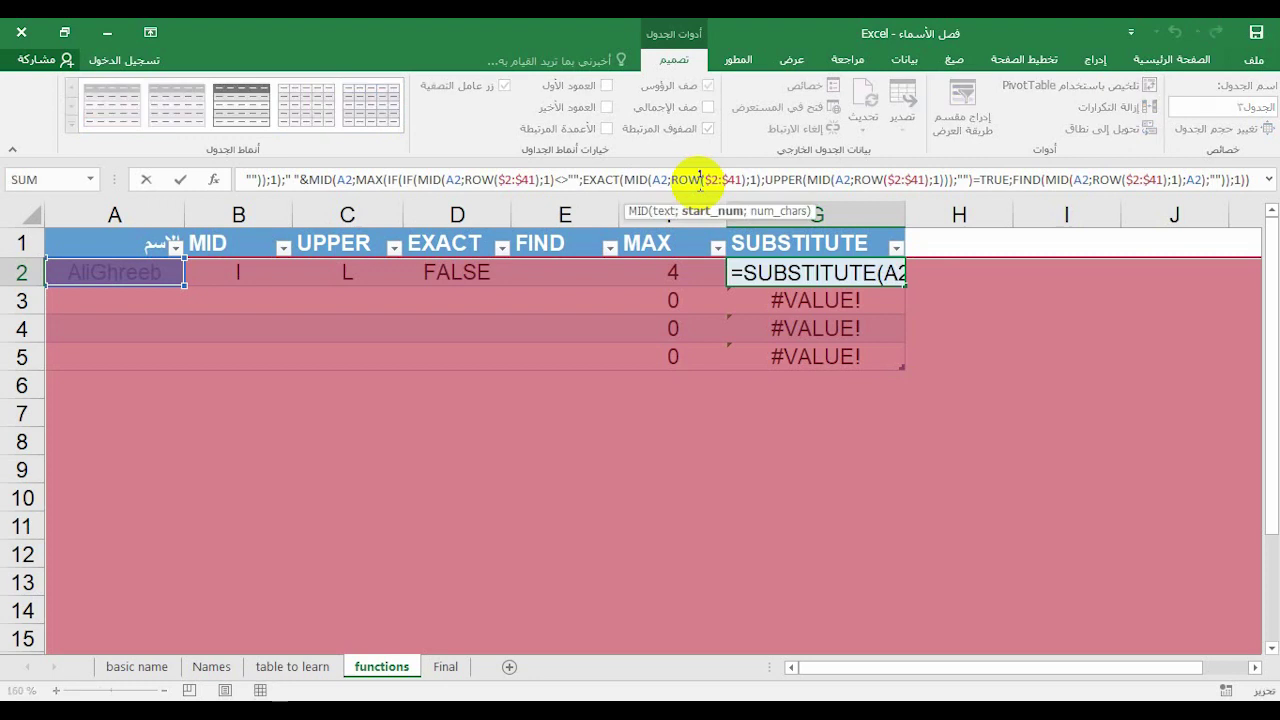
key("F9")
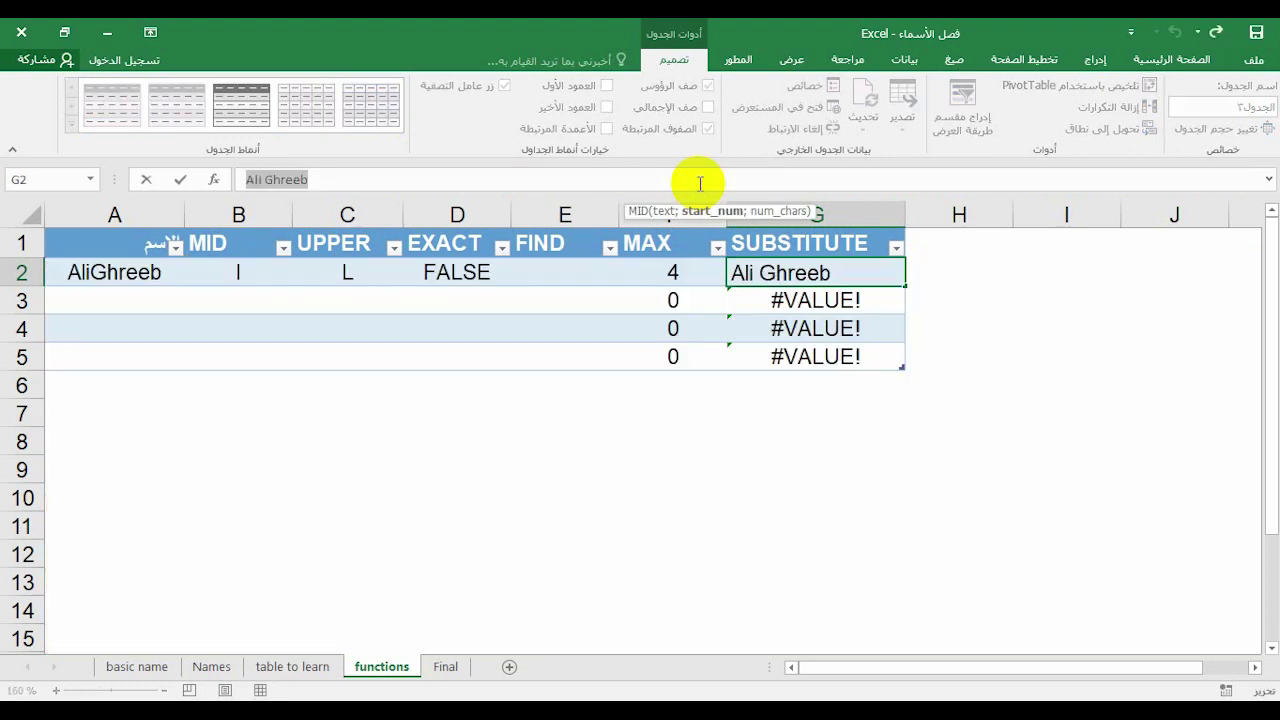
key("Escape")
left_click(140, 305)
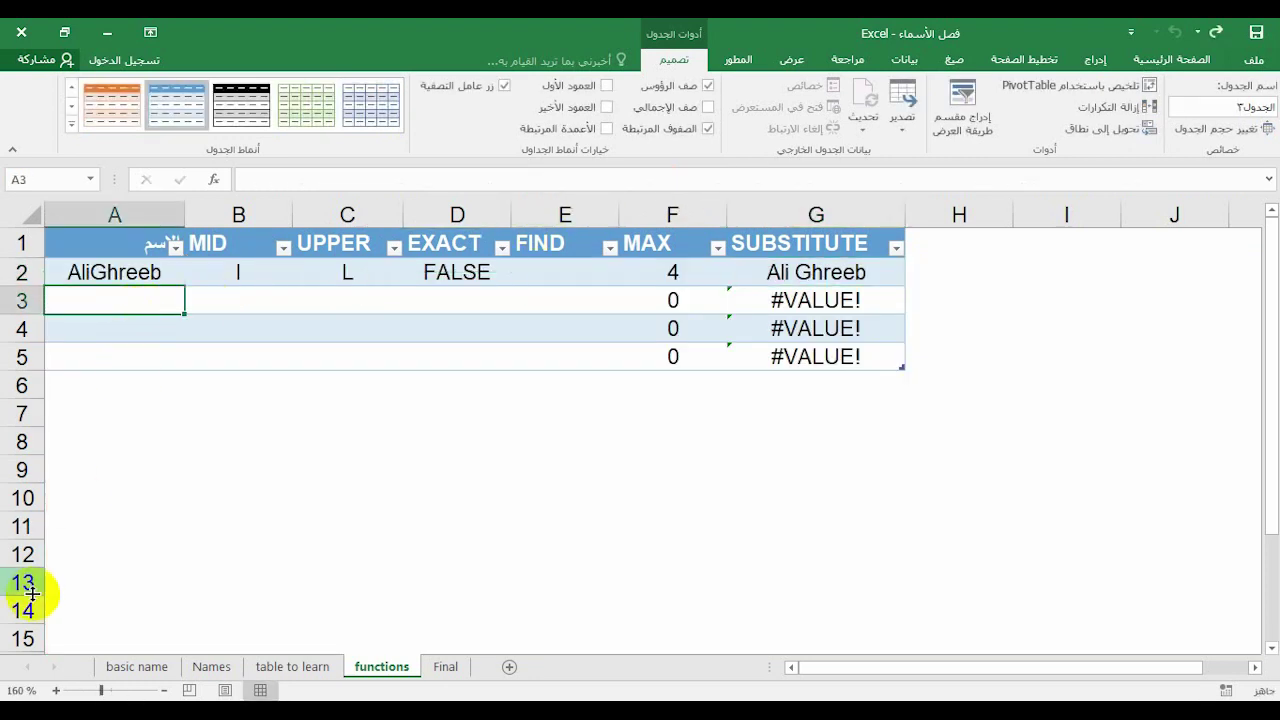
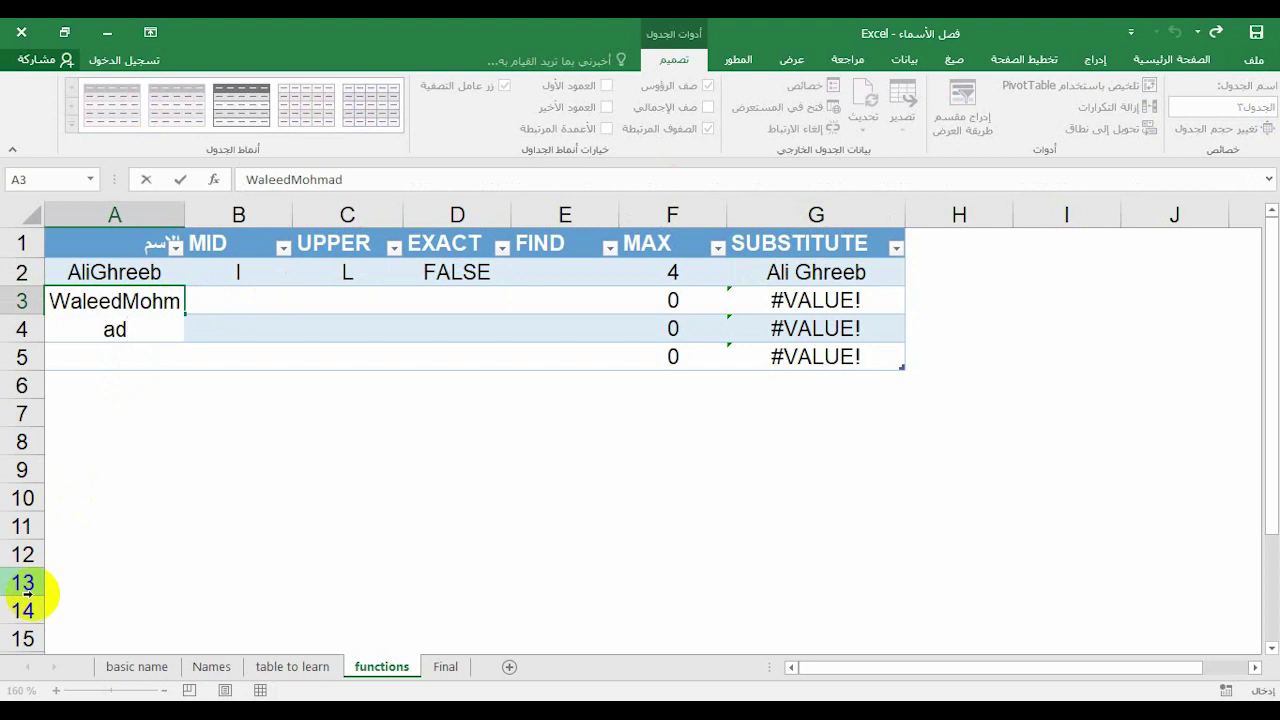
key("Return")
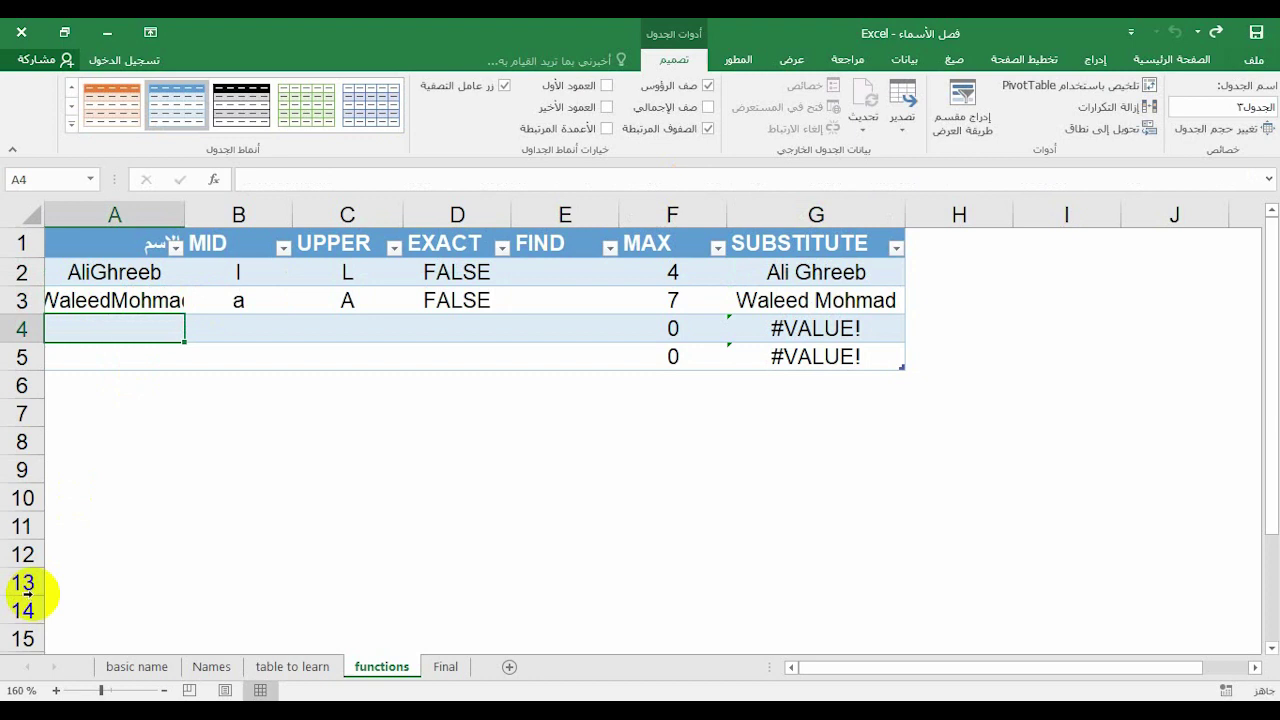
key("Return")
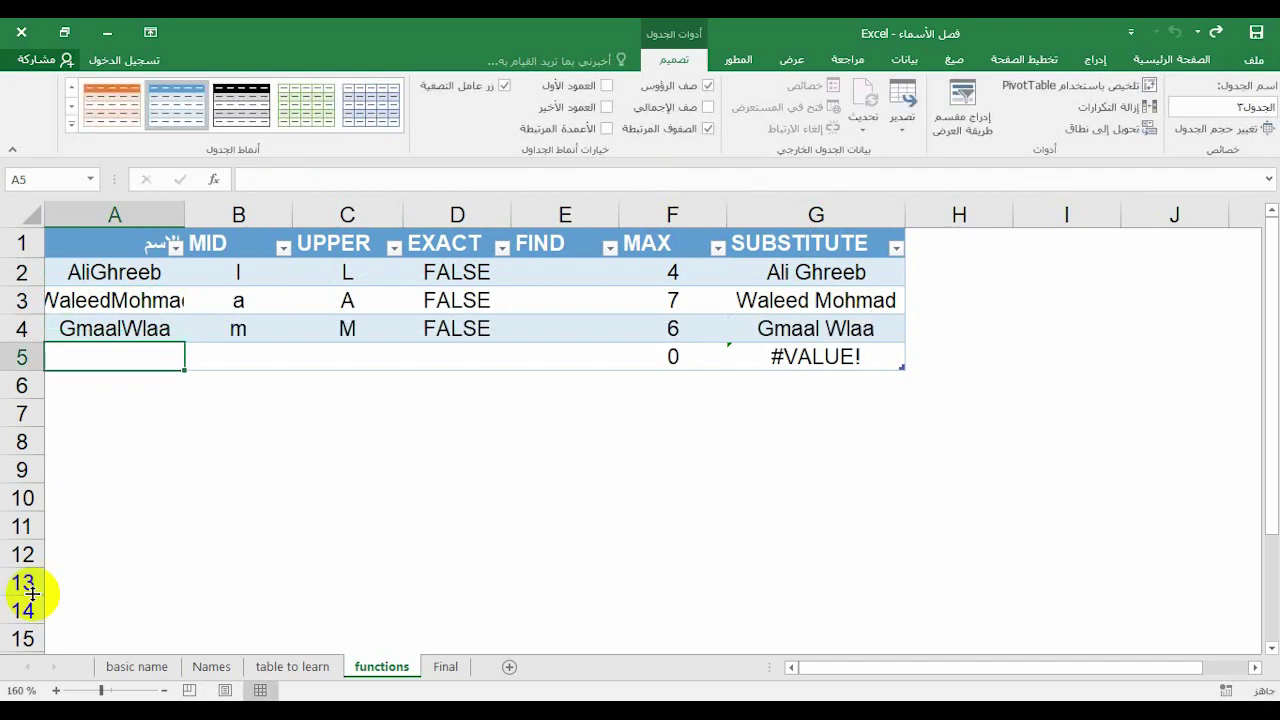
Compare the Final sheet's spaced names in B2:B9 with the basic name sheet
left_click(440, 666)
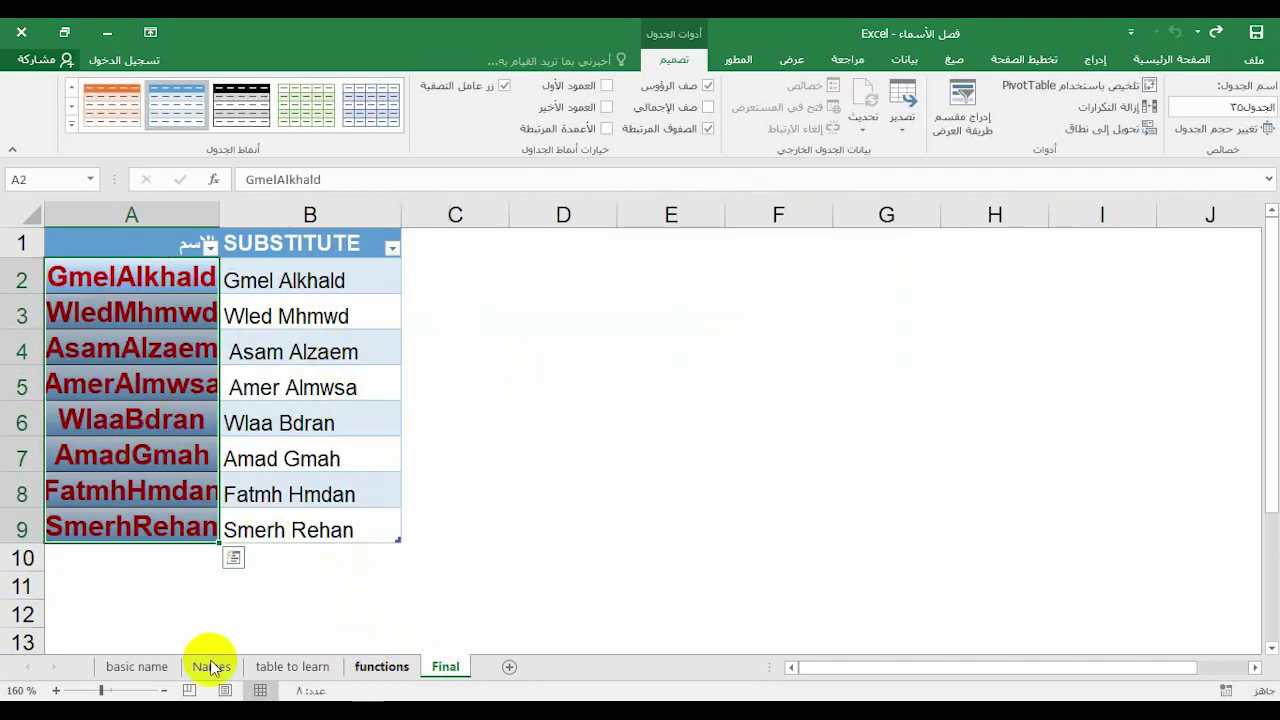
left_click(137, 666)
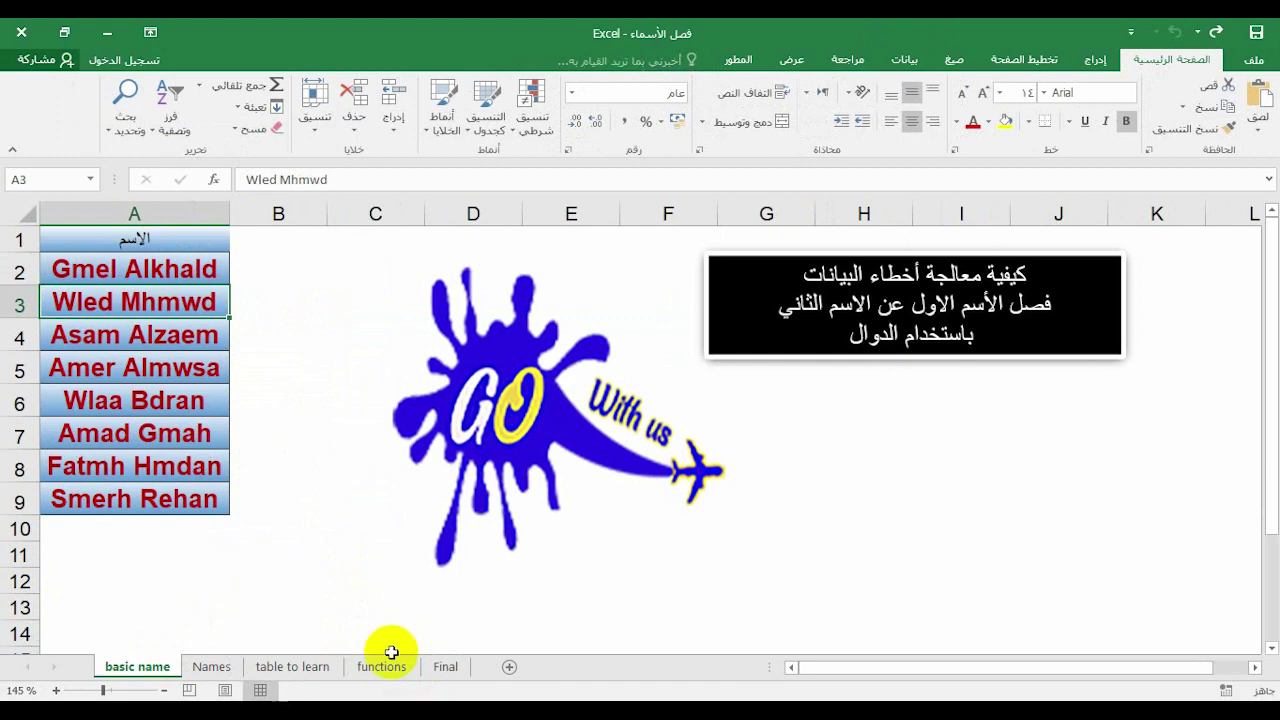
left_click(435, 666)
left_click_drag(300, 294, 277, 531)
left_click(556, 505)
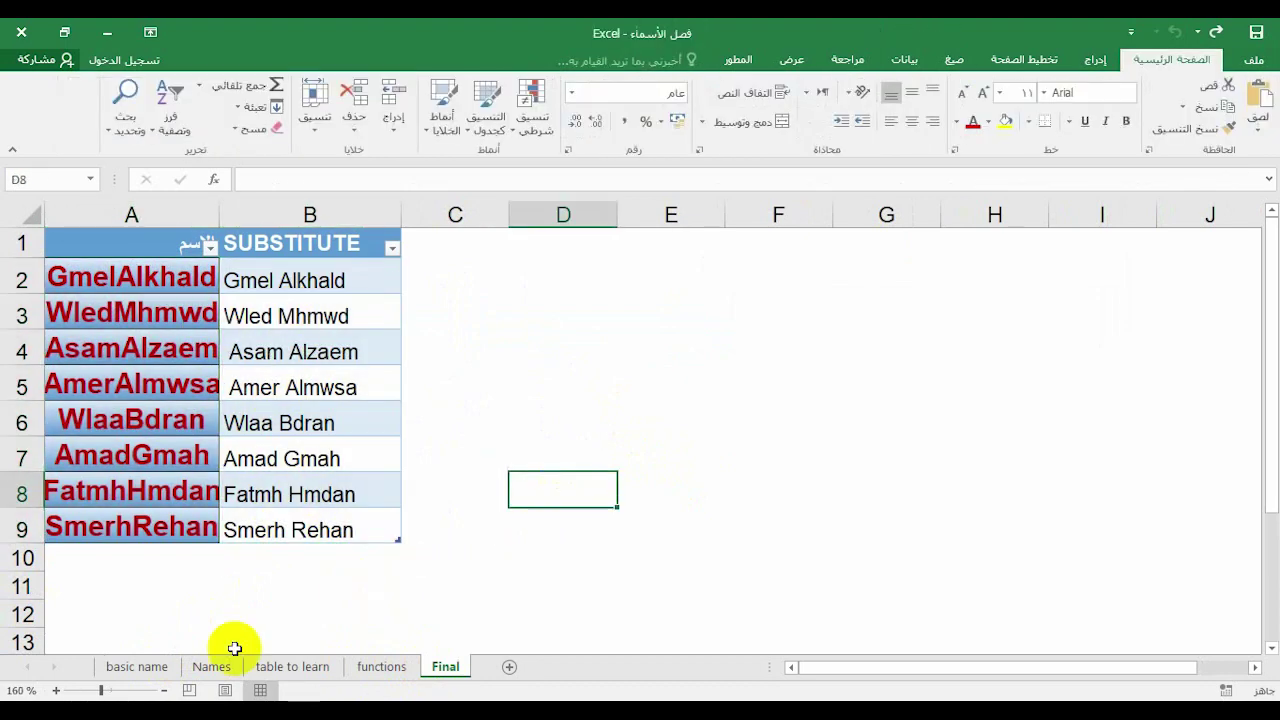
left_click(137, 666)
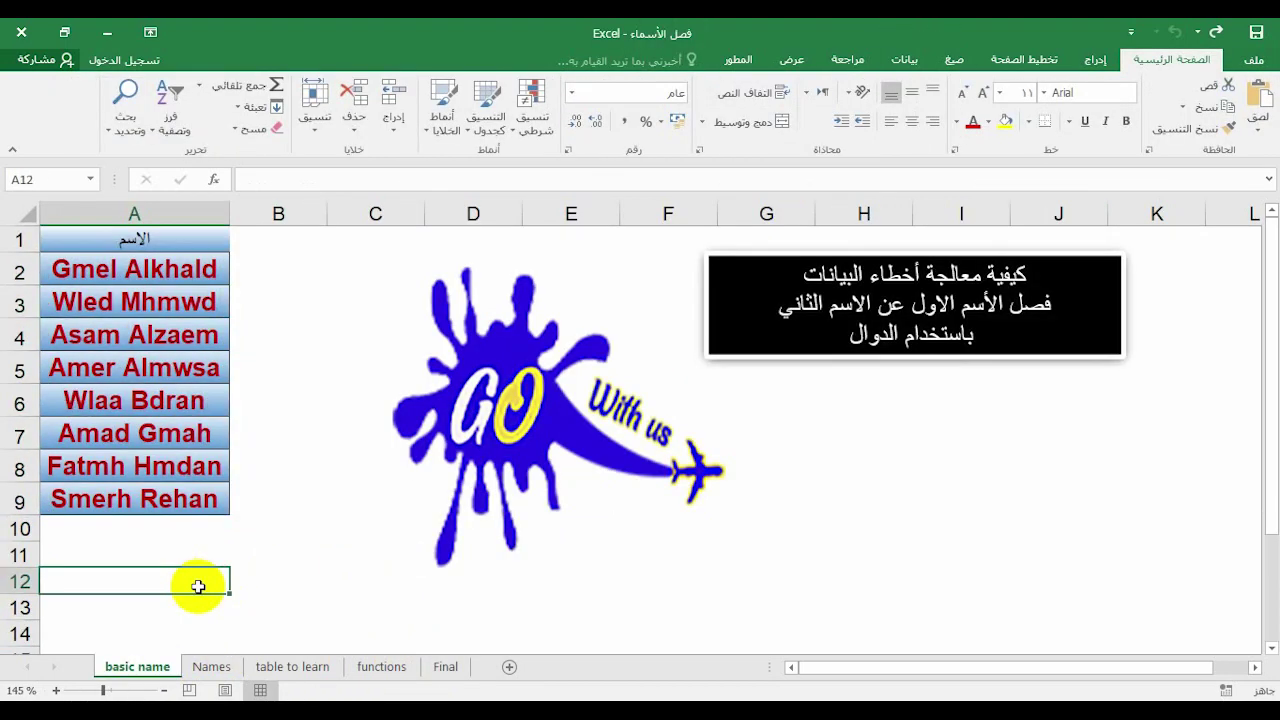